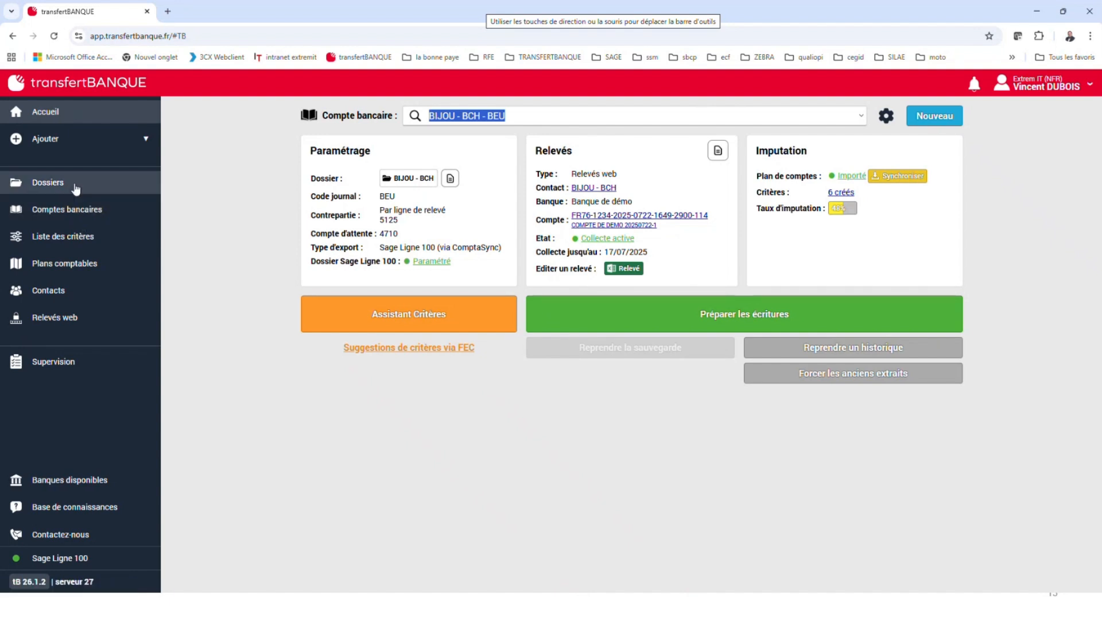
Select the bank account BIJOU VDU - BEU and prepare its accounting entries
left_click(861, 117)
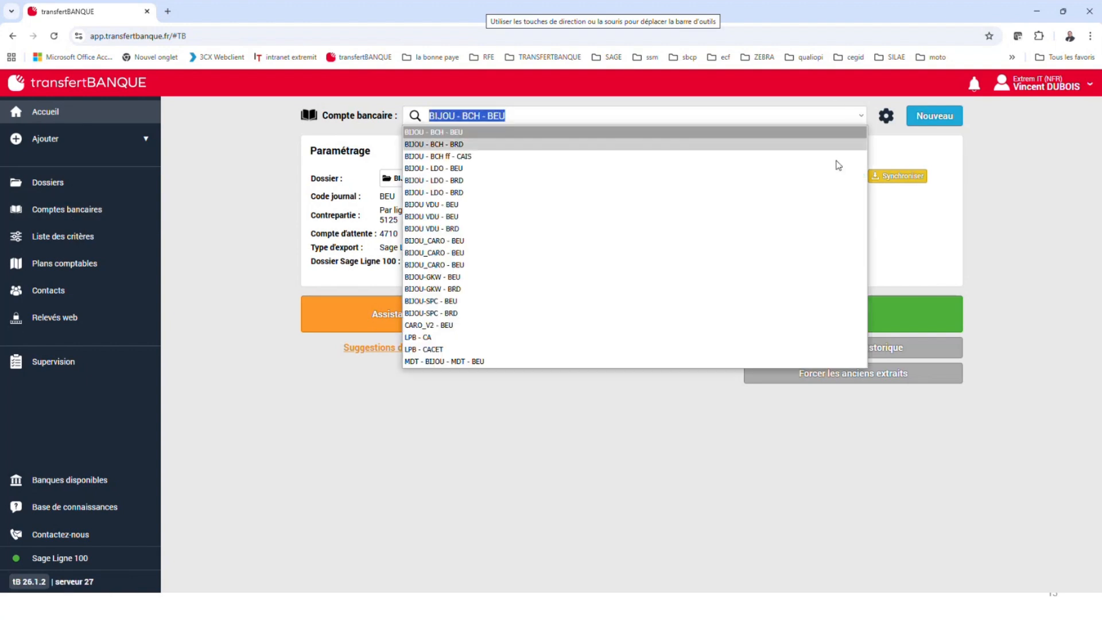
left_click(446, 205)
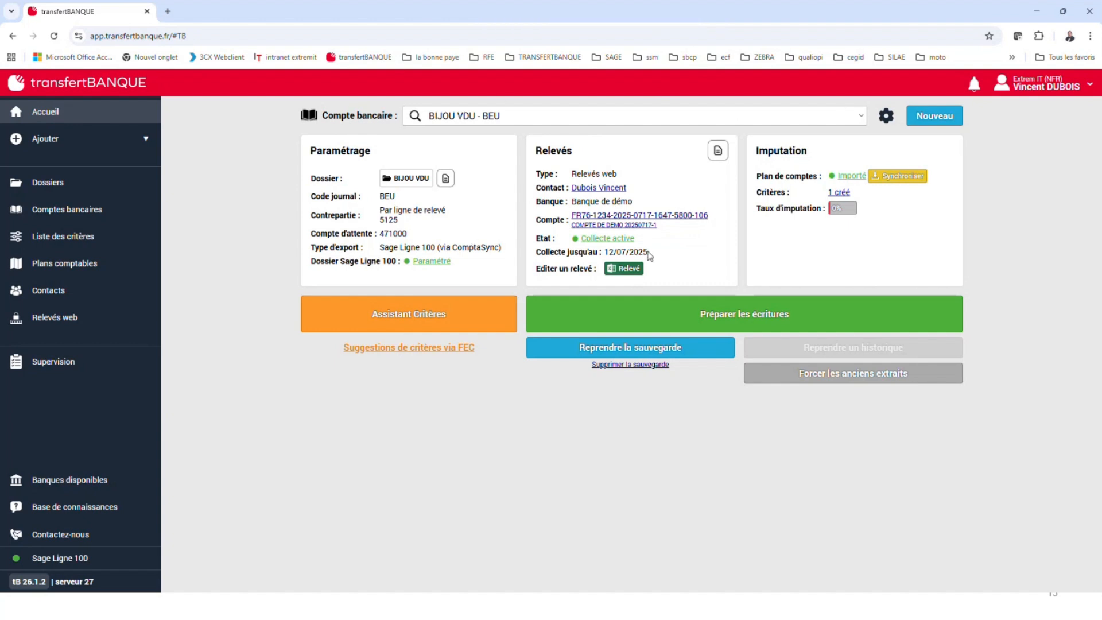
left_click(785, 320)
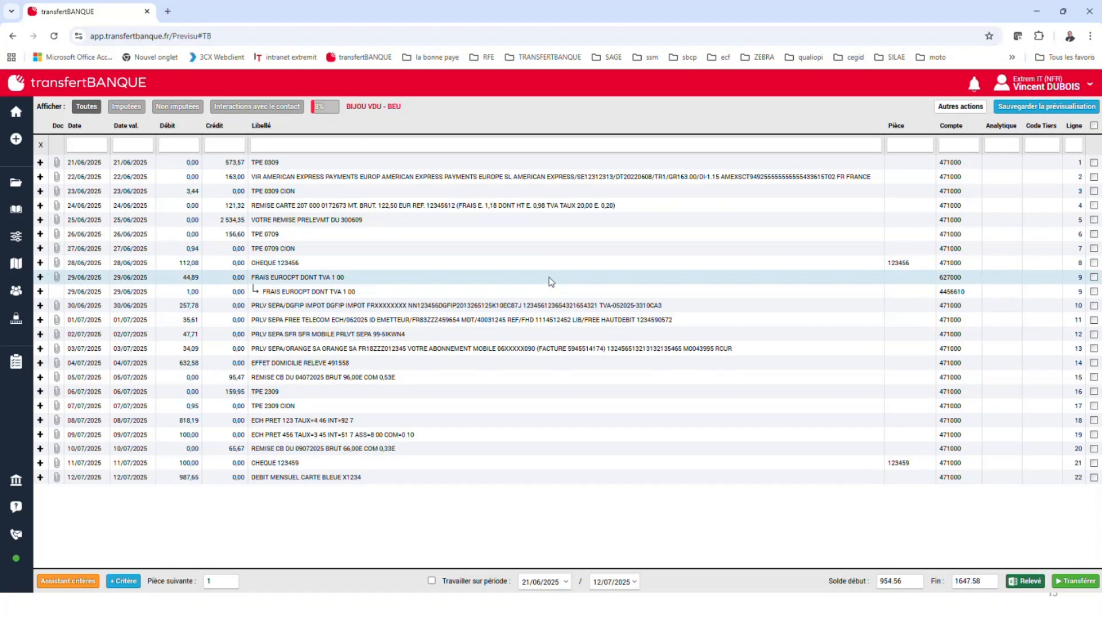
Review the imputed and non-imputed bank lines separately, and return to displaying all lines
left_click(133, 110)
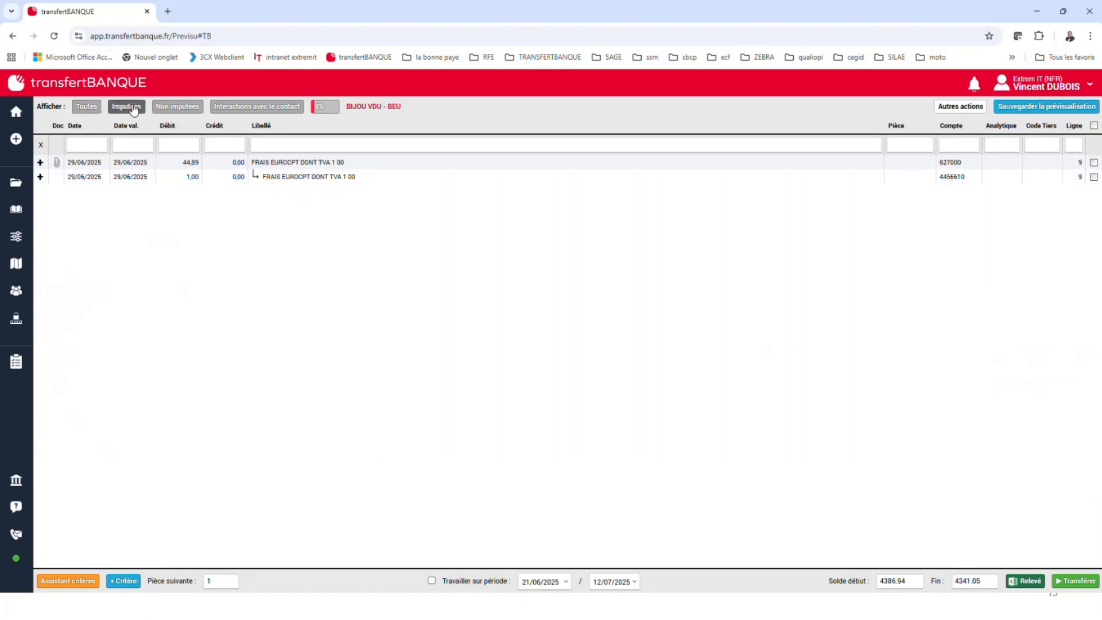
left_click(193, 108)
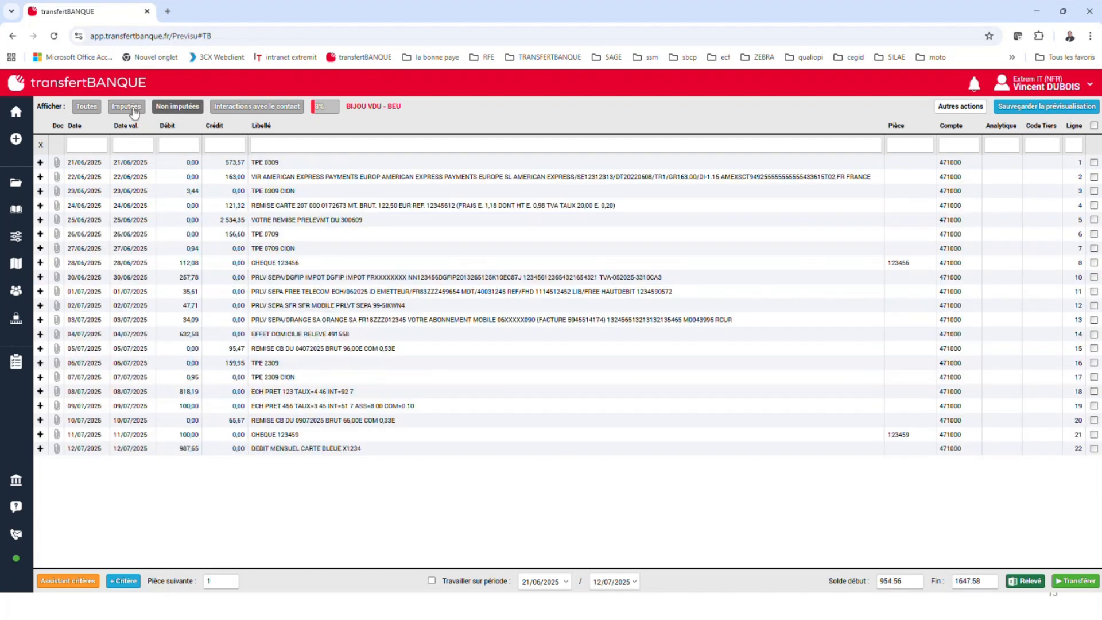
left_click(134, 110)
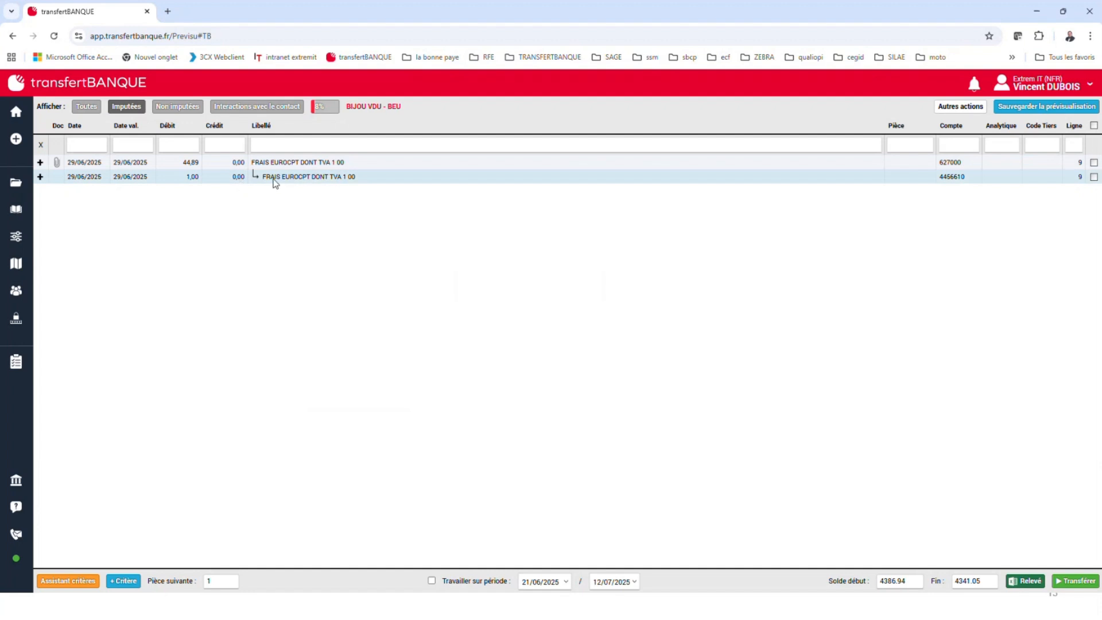
left_click(87, 106)
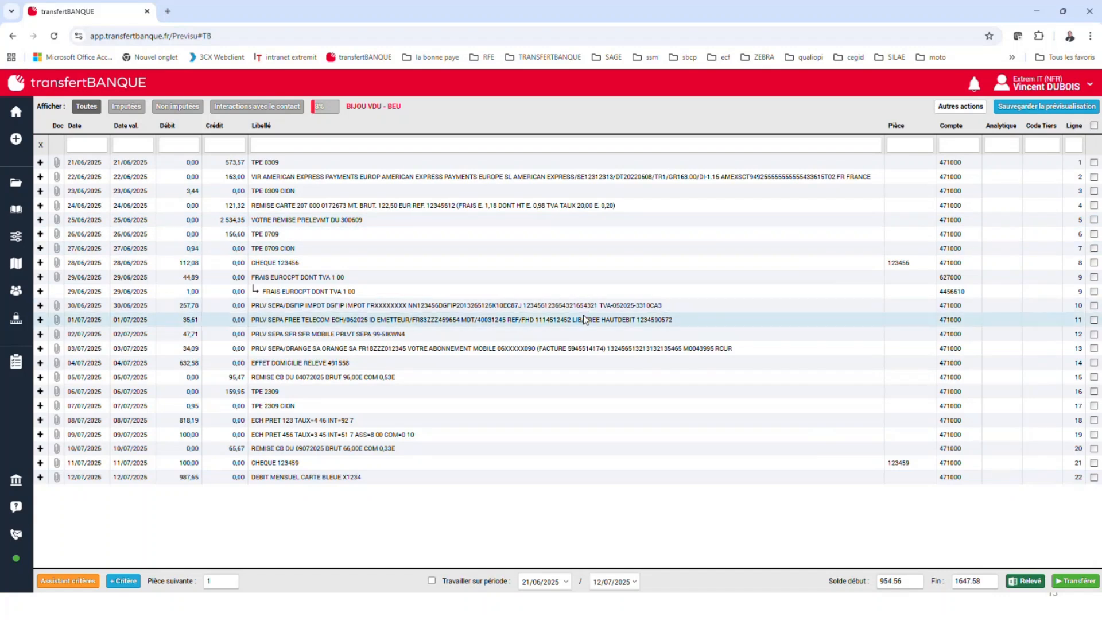
Add a criterion on the label text "PRLV SEPA FREE TELECOM" from line 11, assigned to third-party code BRELO
left_click(305, 323)
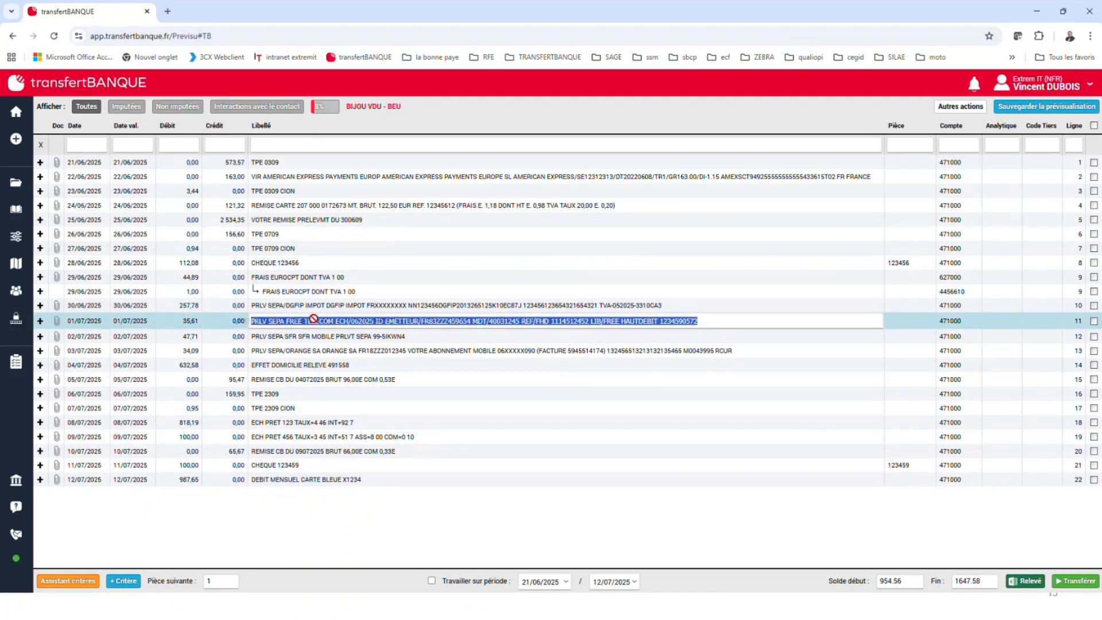
left_click(252, 321)
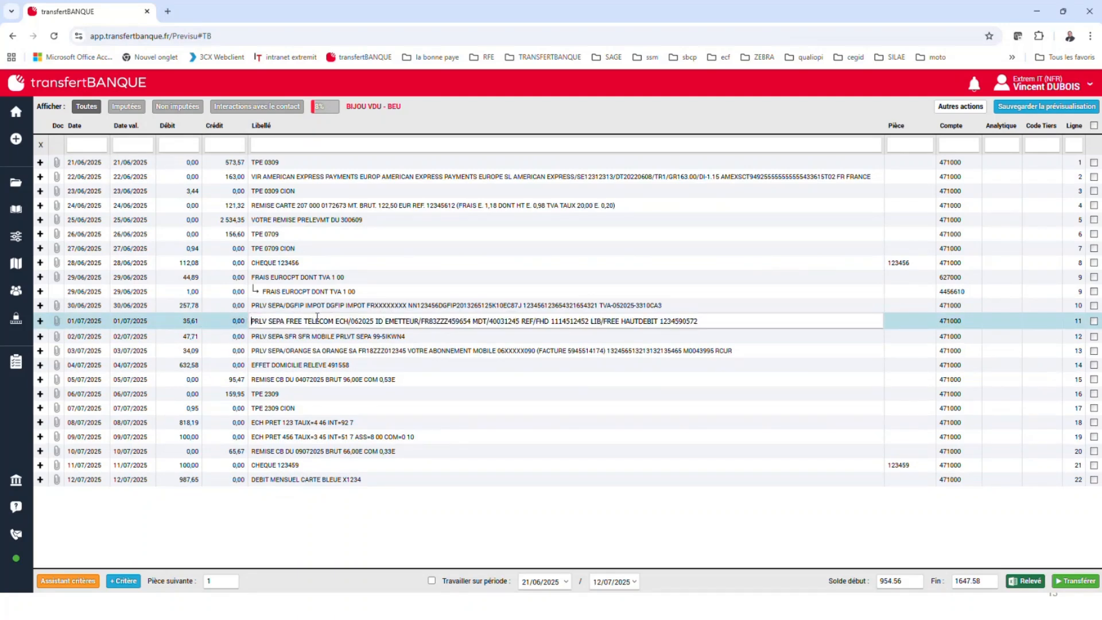
left_click_drag(331, 323, 232, 323)
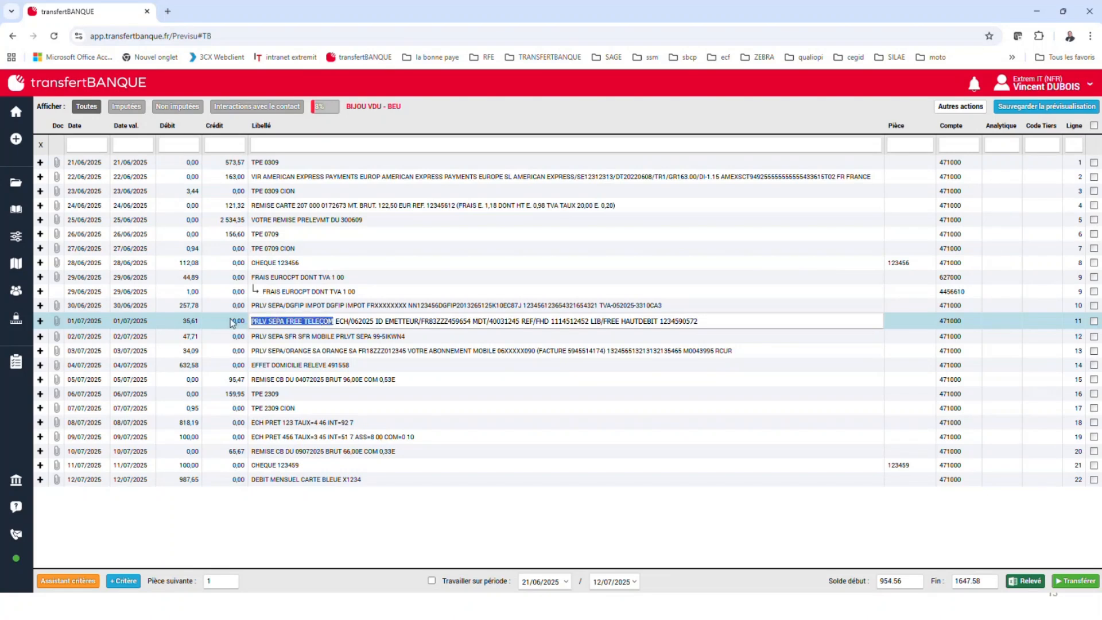
left_click(127, 583)
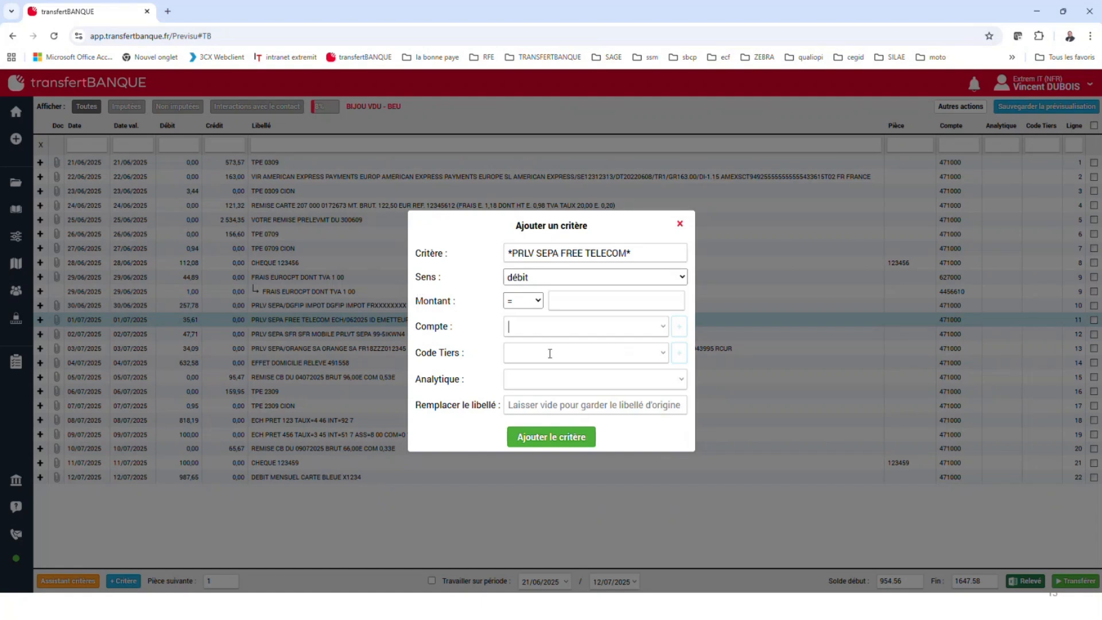
left_click(665, 362)
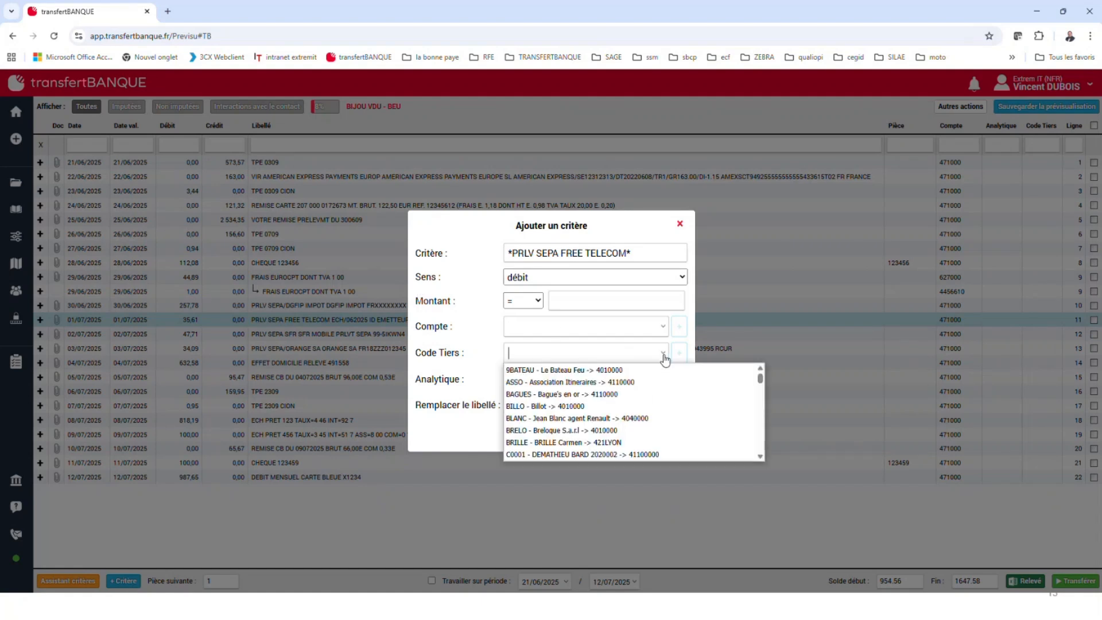
left_click(612, 431)
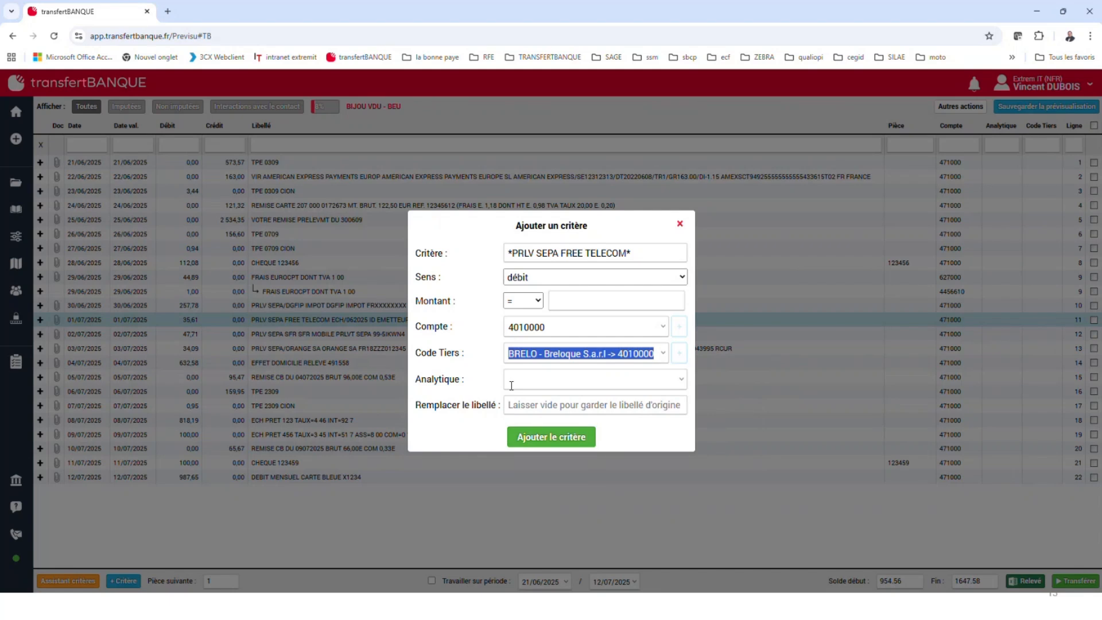
left_click(548, 440)
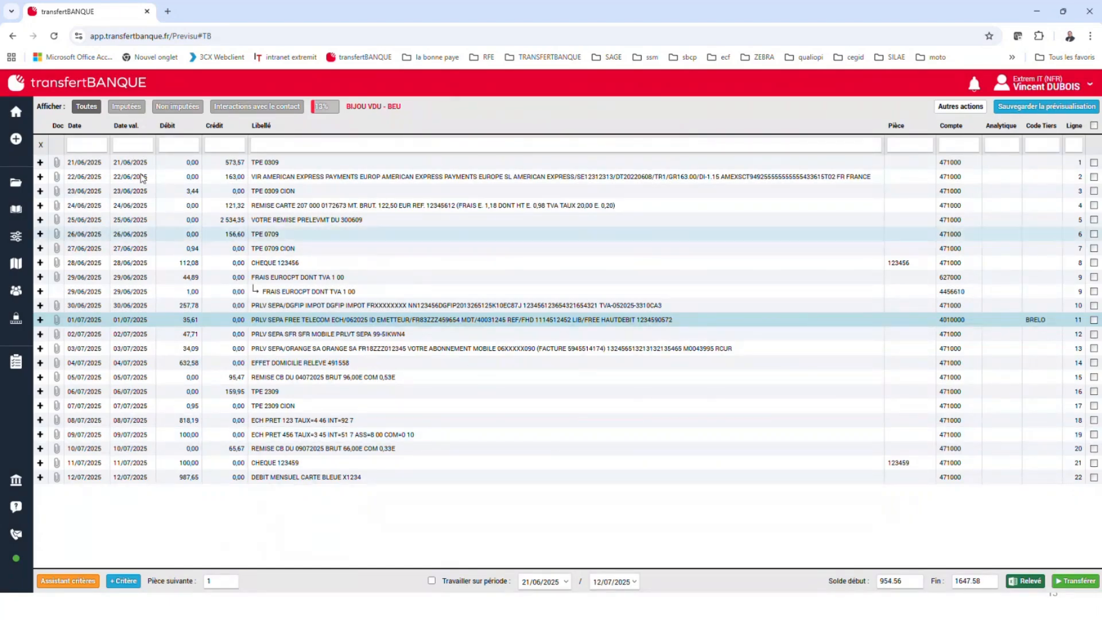
Add a criterion on the label text "PRLV SEPA" from line 12, assigned to third-party code BILLO
left_click(336, 333)
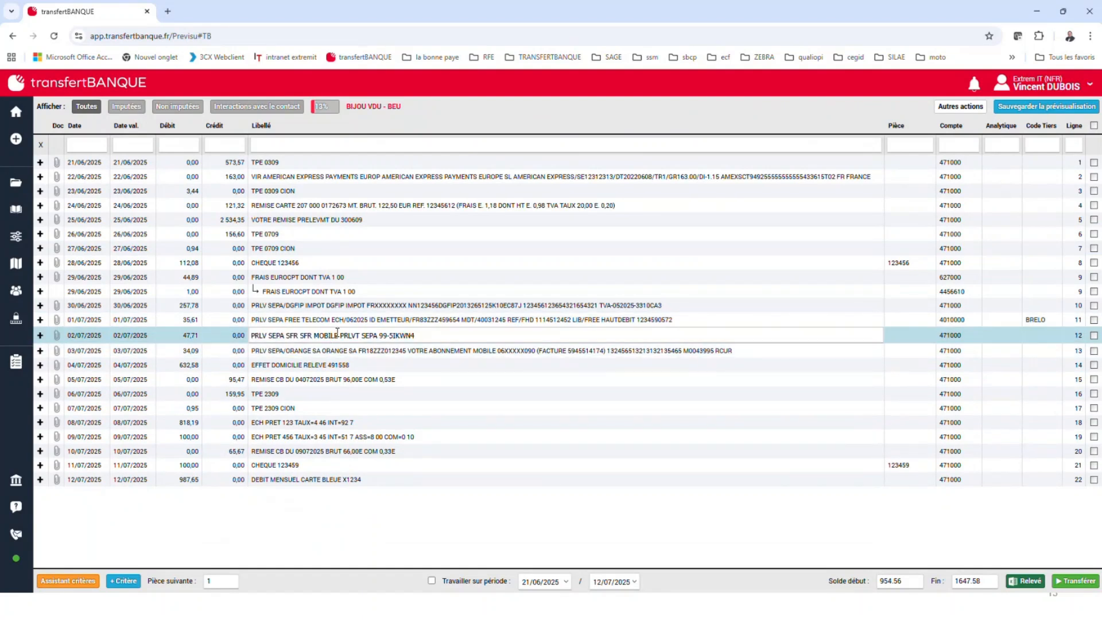
left_click_drag(339, 335, 248, 339)
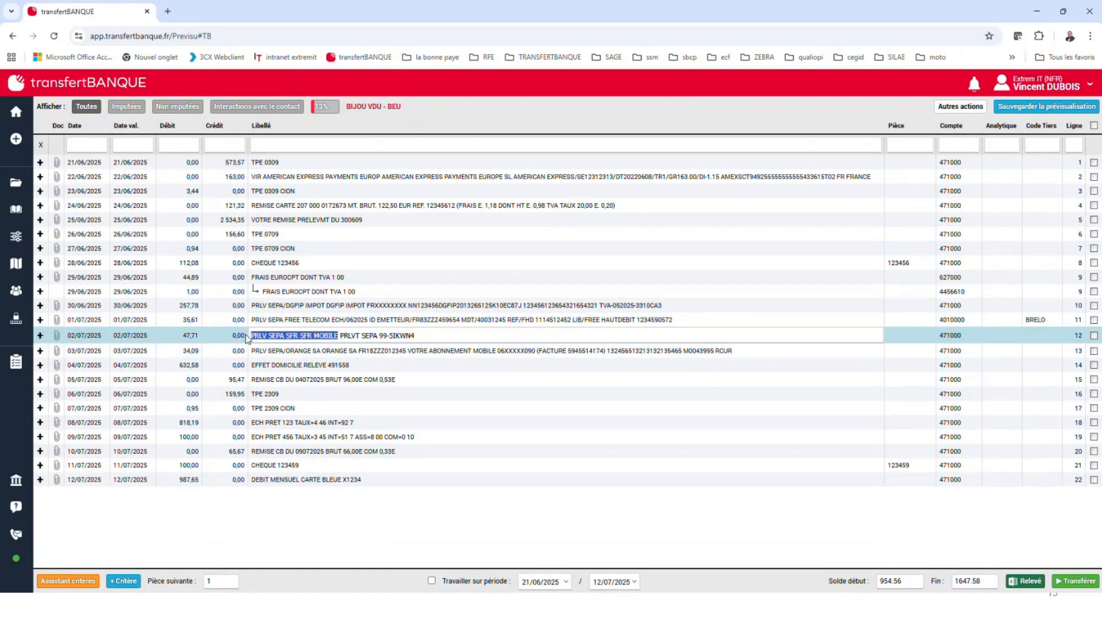
key("Up")
key("Down")
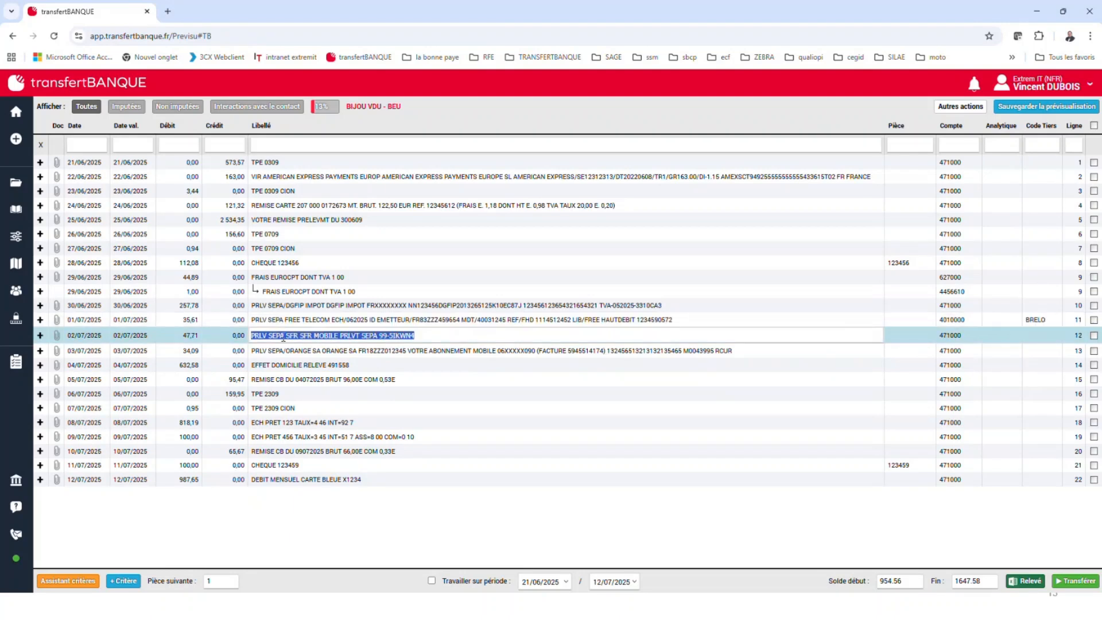
left_click(279, 337)
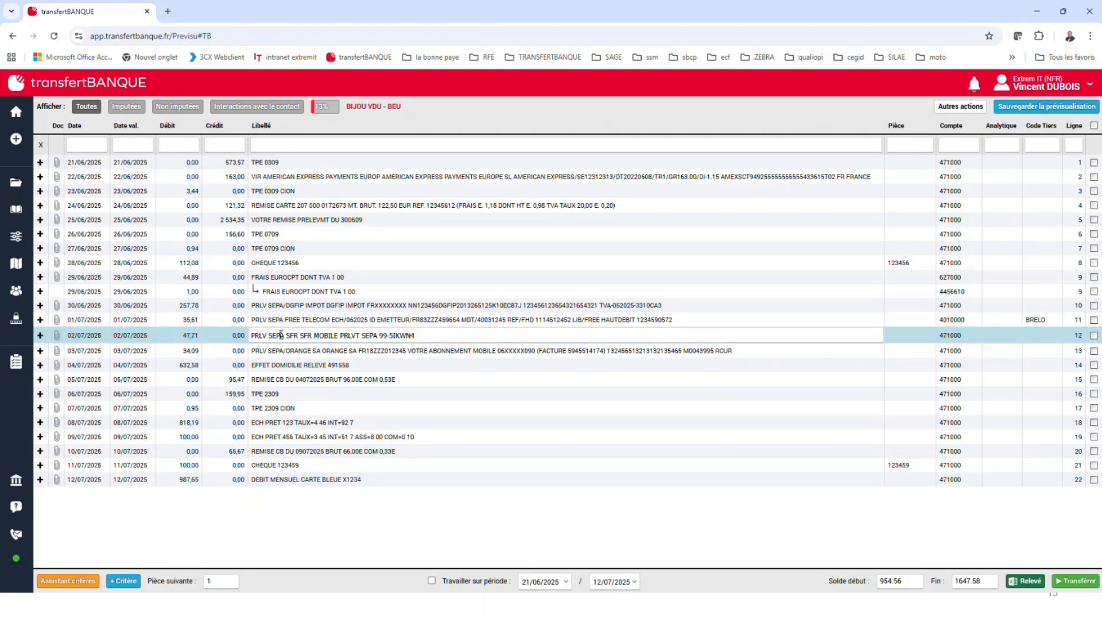
left_click_drag(284, 336, 253, 337)
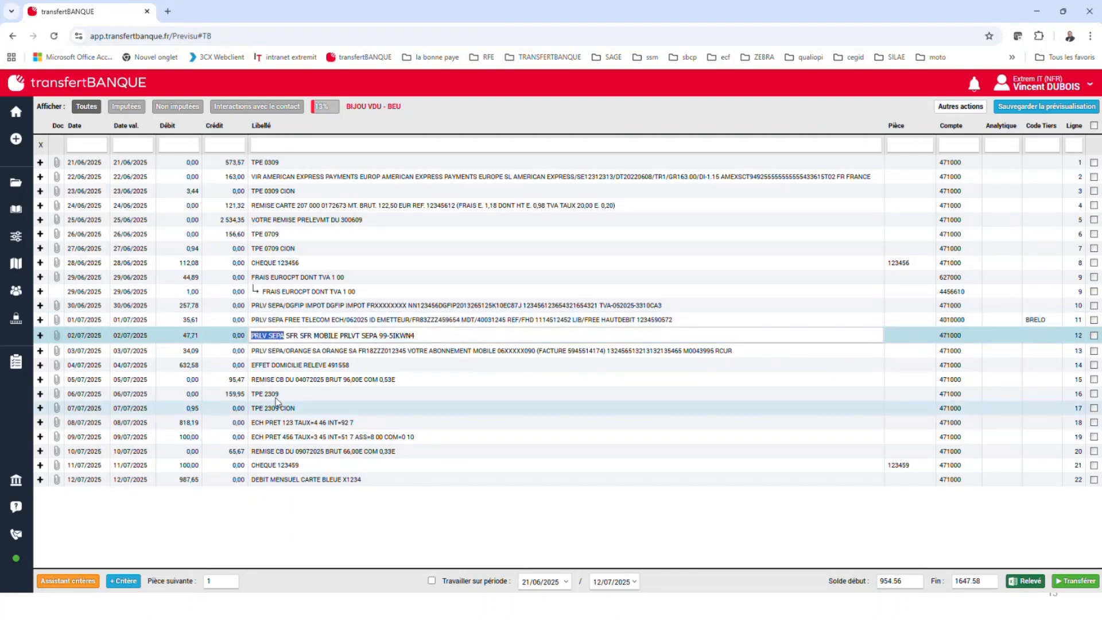
left_click(126, 581)
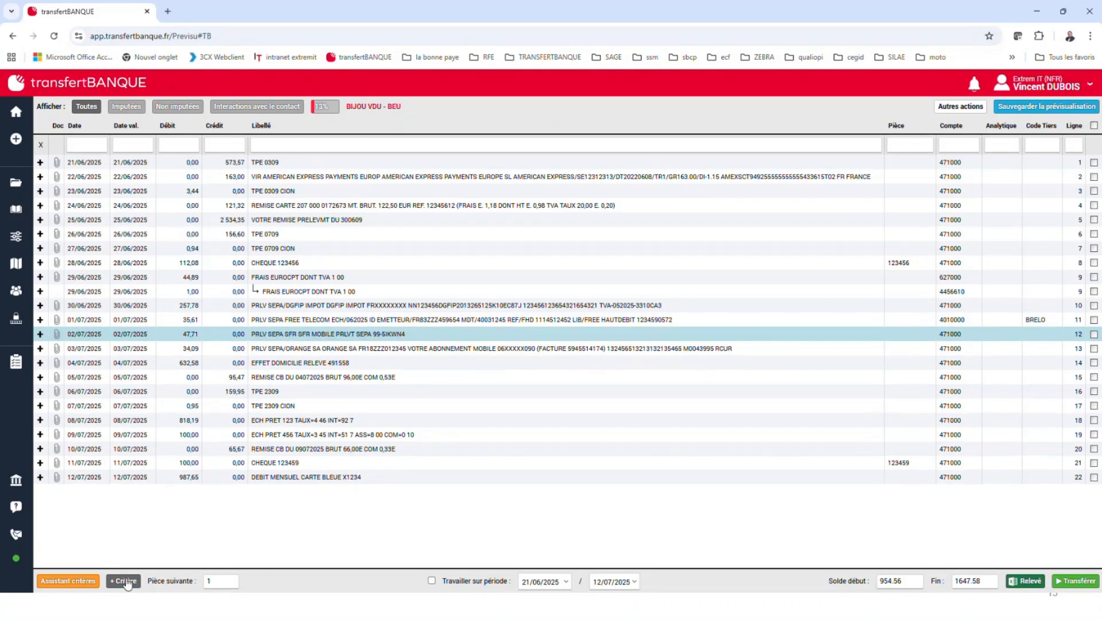
left_click(126, 581)
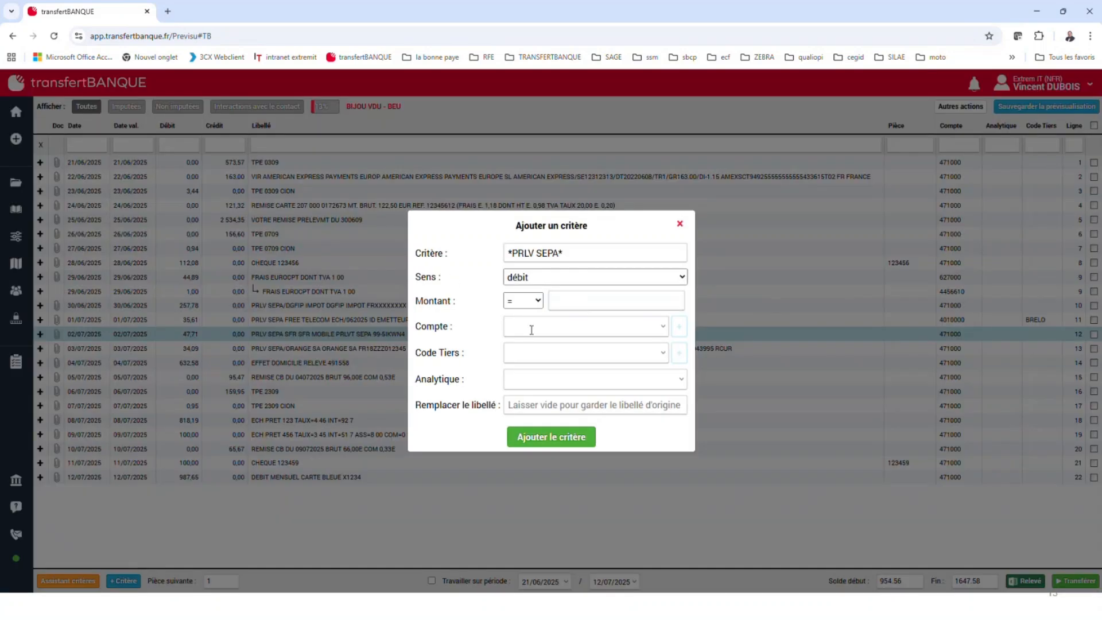
left_click(663, 354)
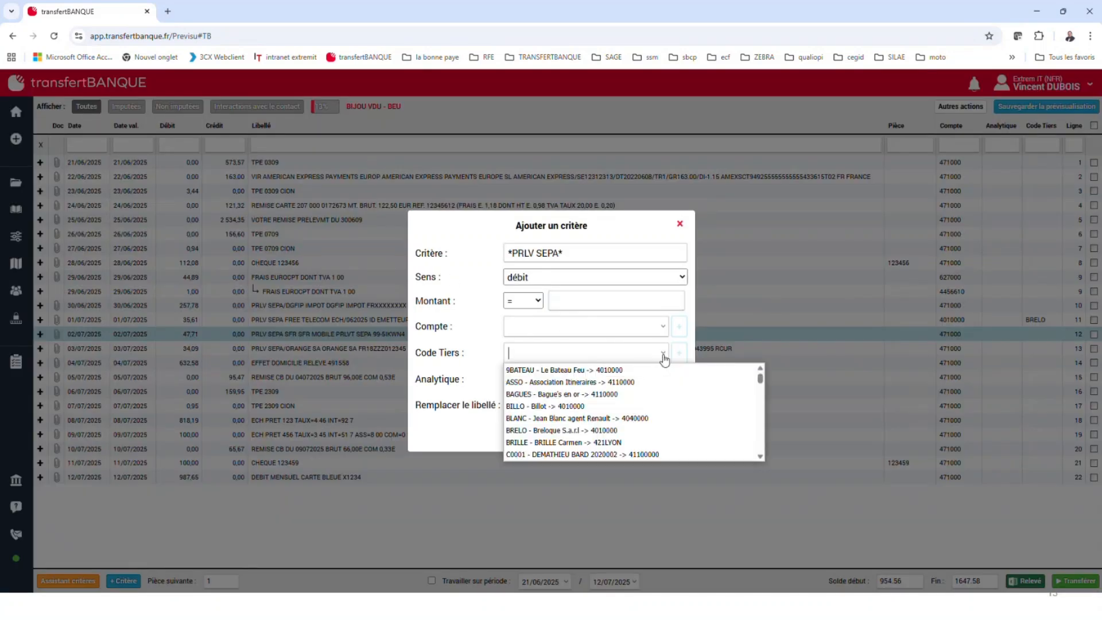
left_click(598, 405)
left_click(565, 439)
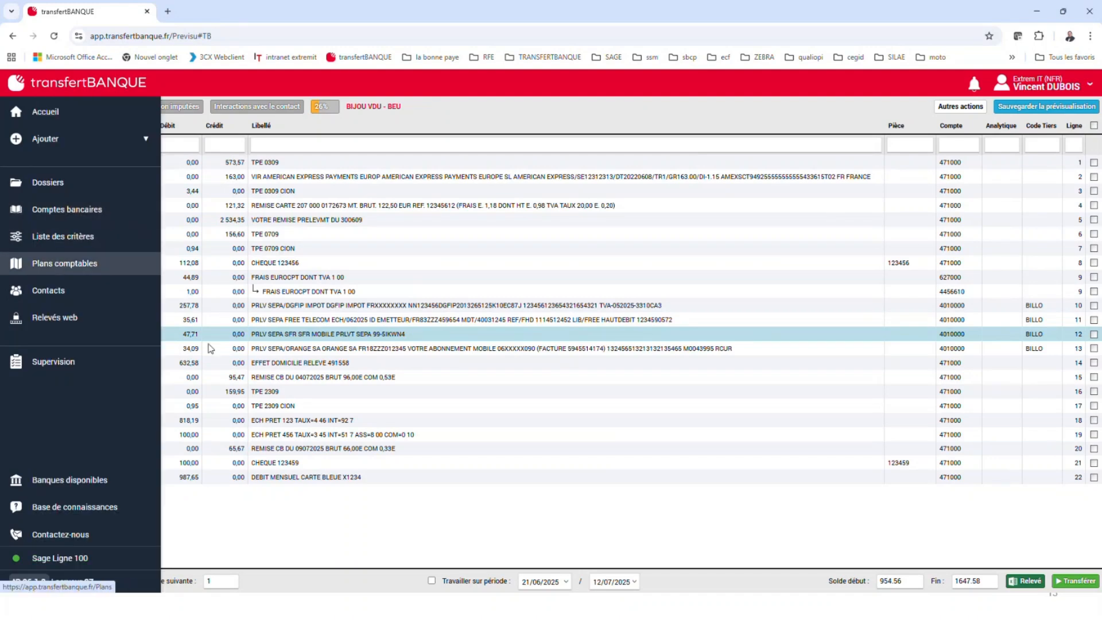
Go to the criteria assistant and review the account's existing criteria back to the first one
left_click(68, 580)
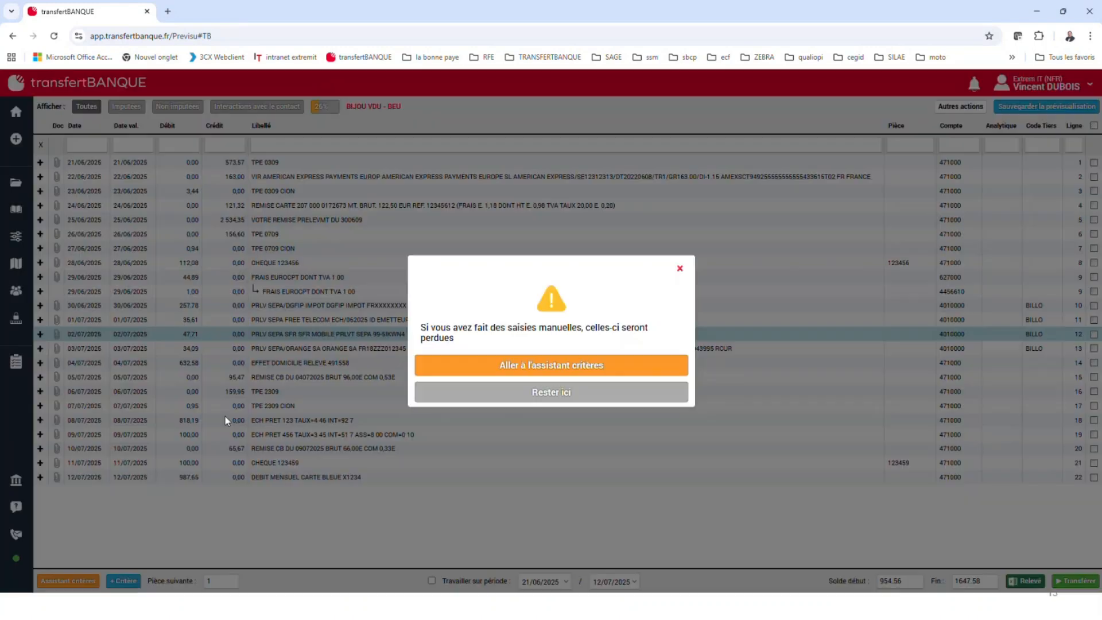
left_click(560, 367)
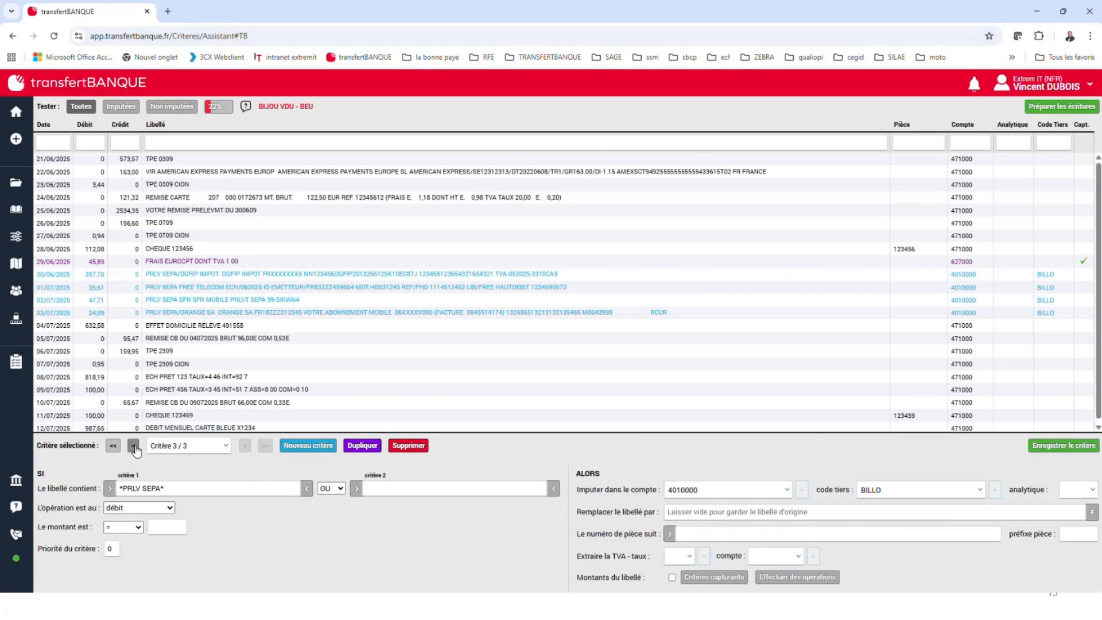
left_click(134, 446)
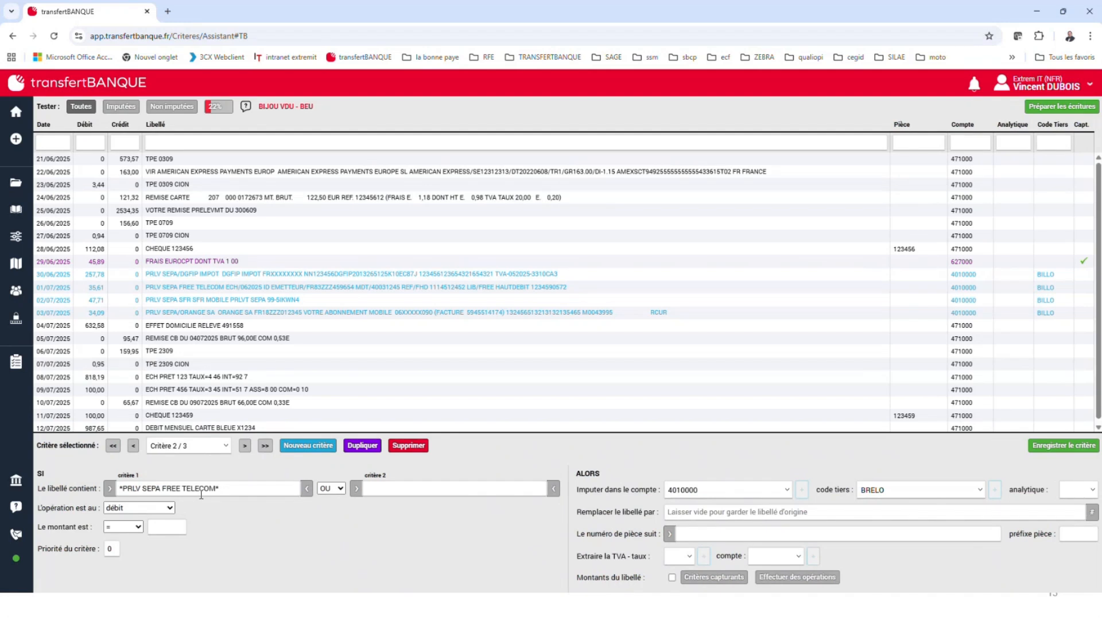
left_click(133, 446)
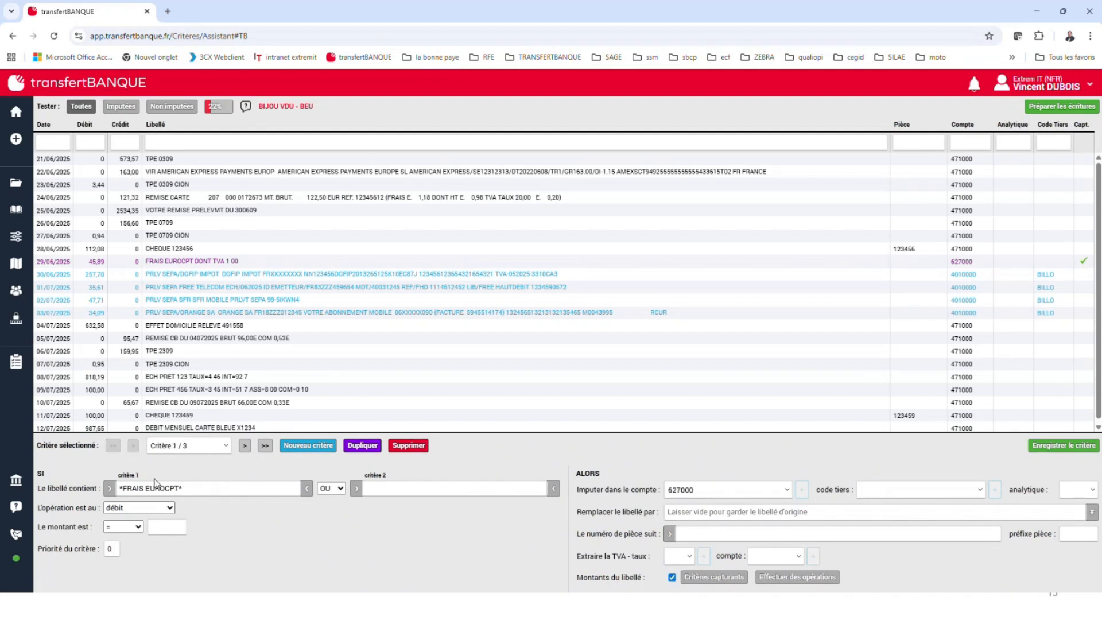
Delete the overly broad *PRLV SEPA* criterion and prepare the entries again
left_click(246, 446)
left_click(247, 446)
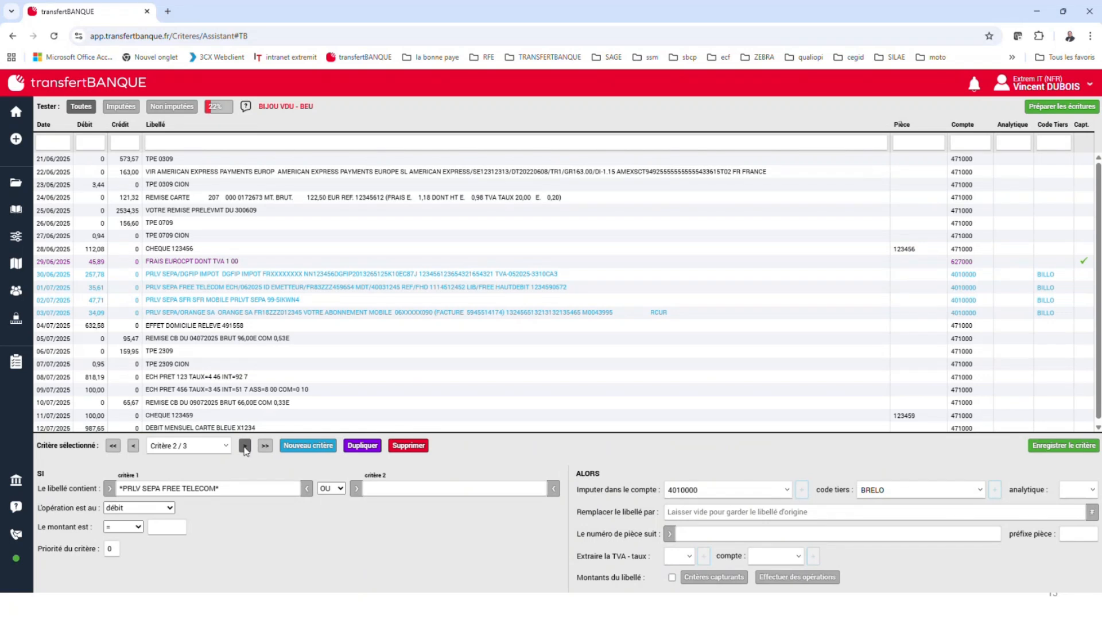
left_click(409, 446)
left_click(562, 361)
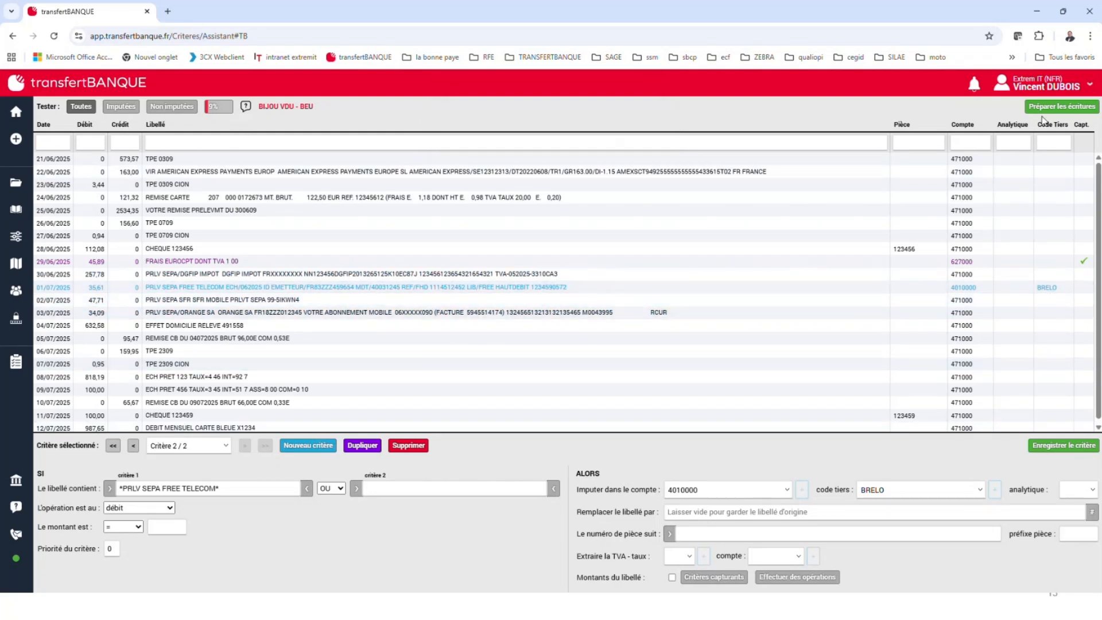
left_click(1062, 107)
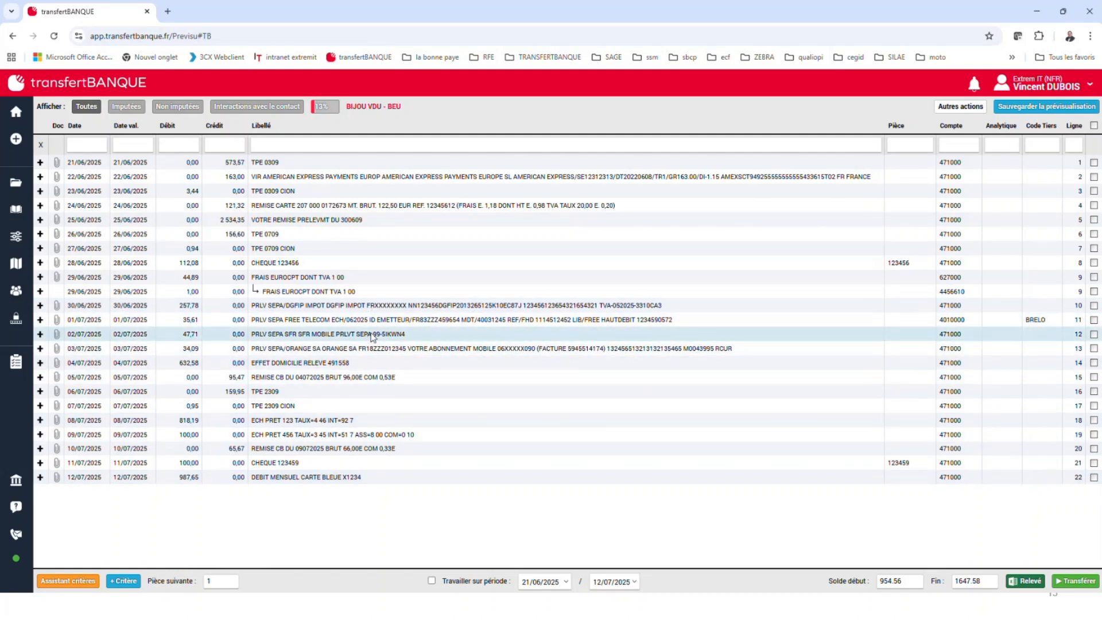
Add a criterion on the label text "PRLV SEPA SFR" from line 12, assigned to third-party code BILLO
left_click(272, 334)
left_click(292, 363)
left_click(294, 350)
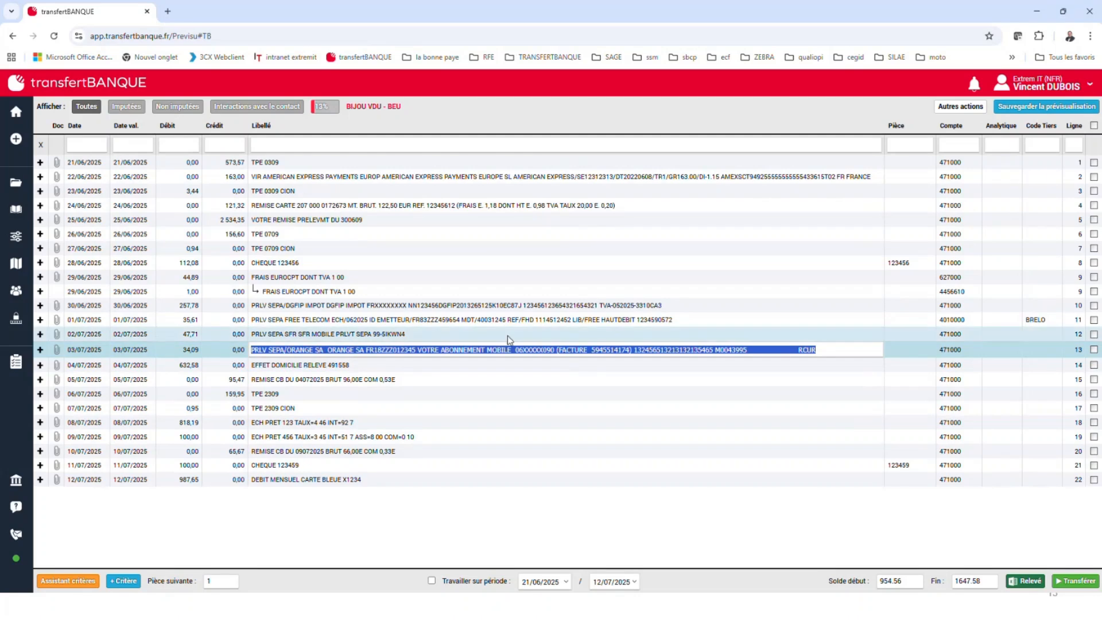
left_click(284, 334)
left_click(282, 333)
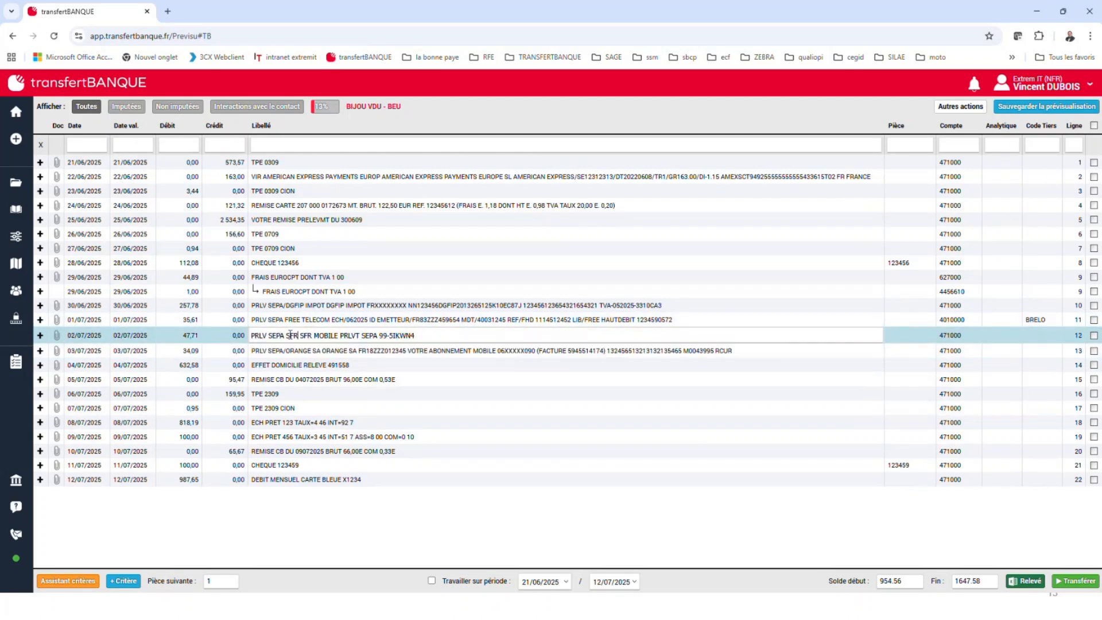
left_click(61, 580)
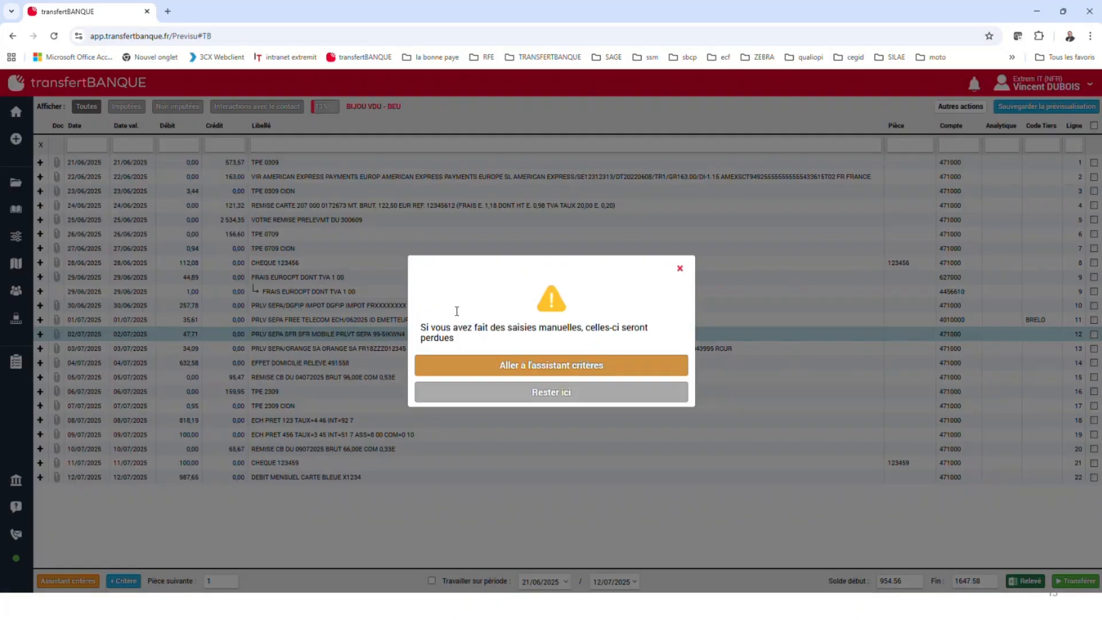
left_click(680, 270)
left_click(123, 580)
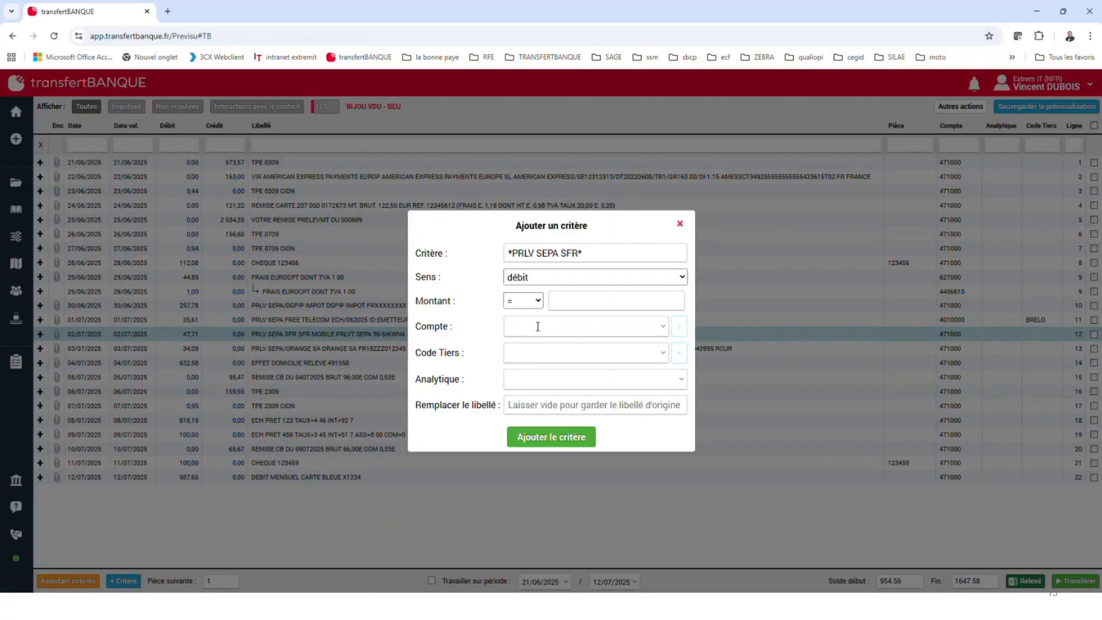
left_click(664, 357)
left_click(592, 405)
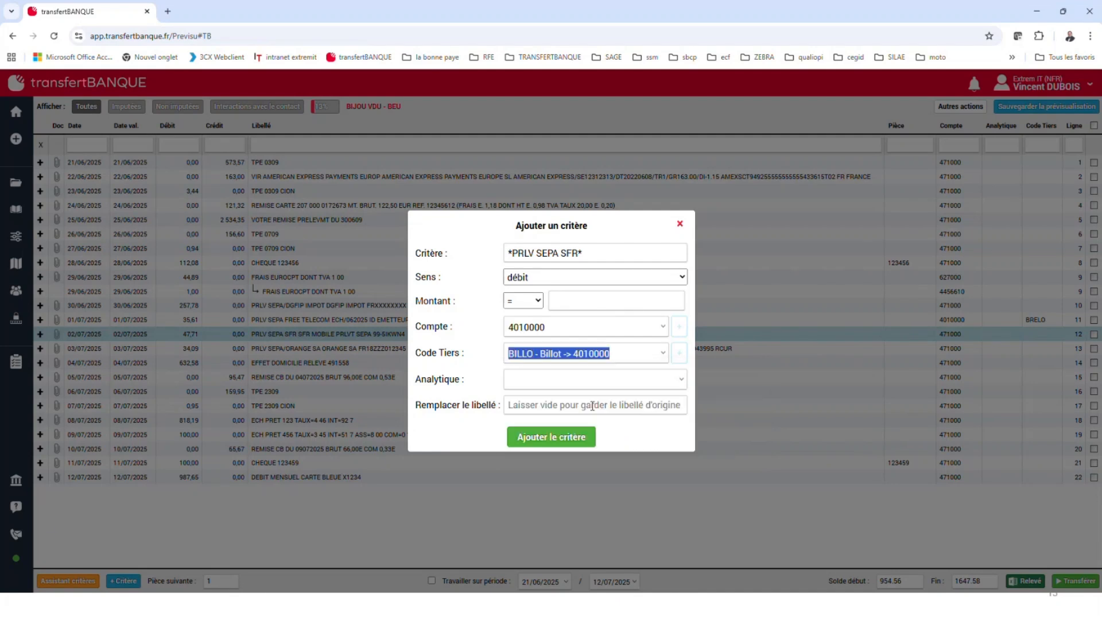
left_click(568, 437)
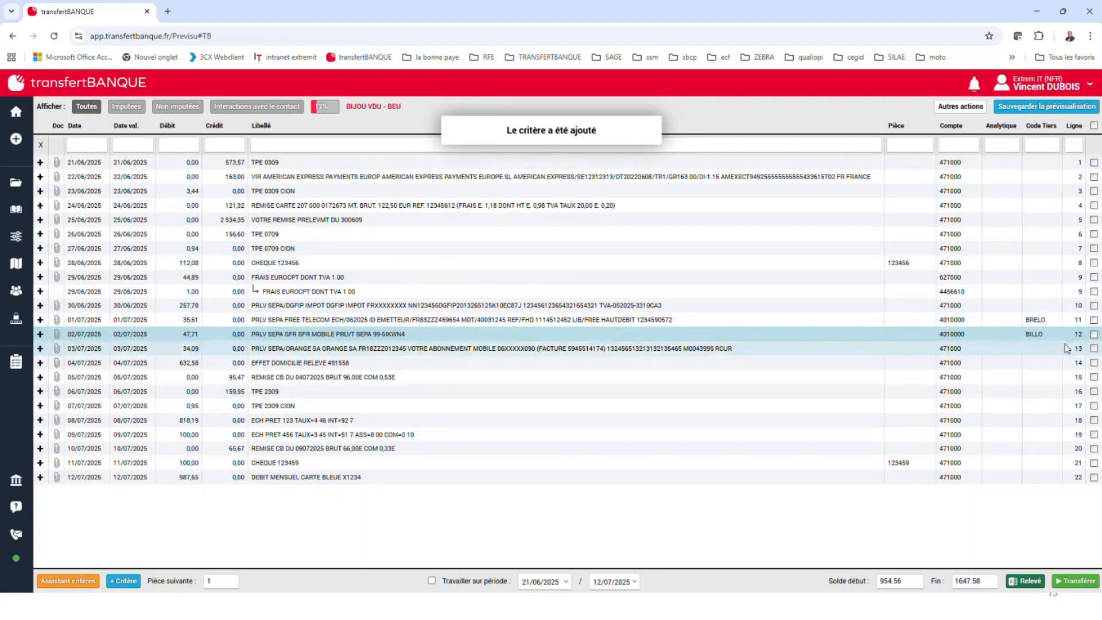
double_click(438, 350)
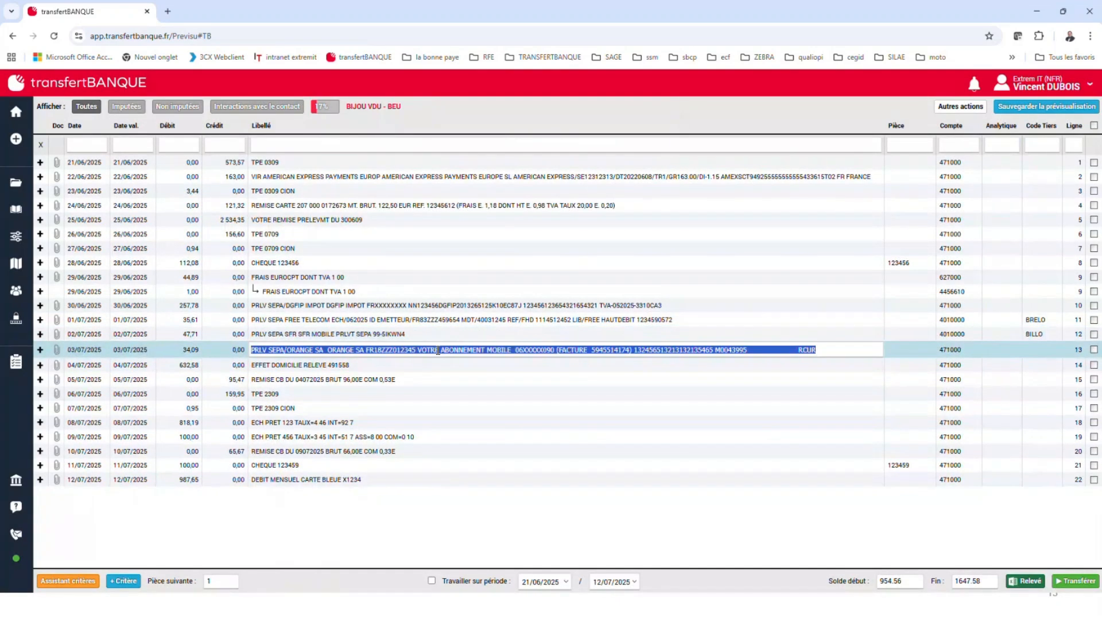
left_click(326, 350)
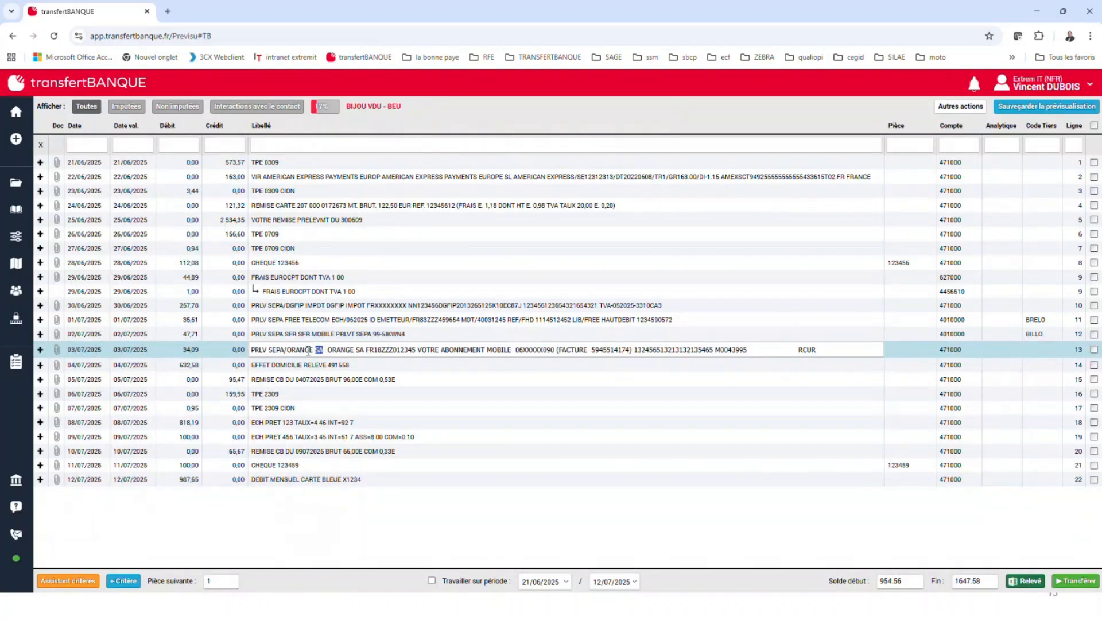
left_click_drag(308, 351, 237, 356)
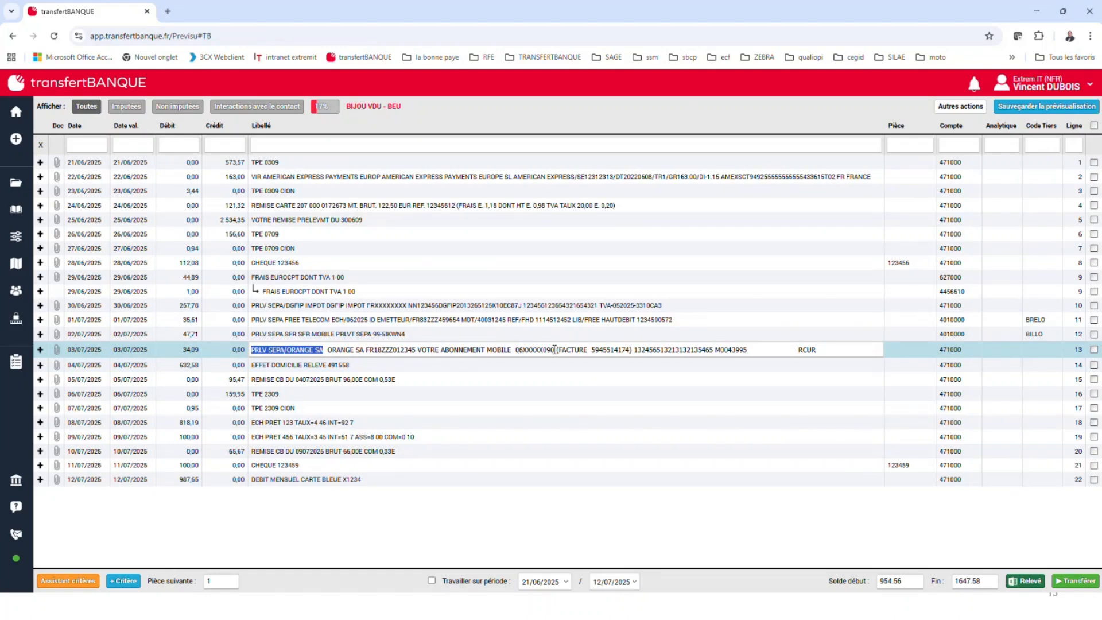
left_click_drag(555, 350, 243, 350)
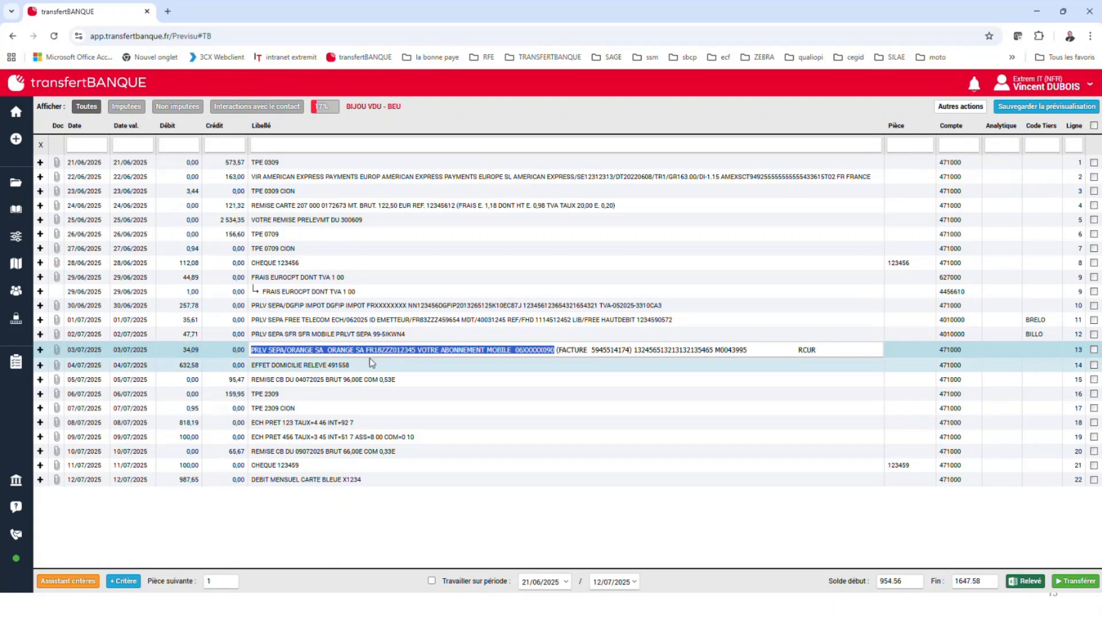
key("Up")
key("Up")
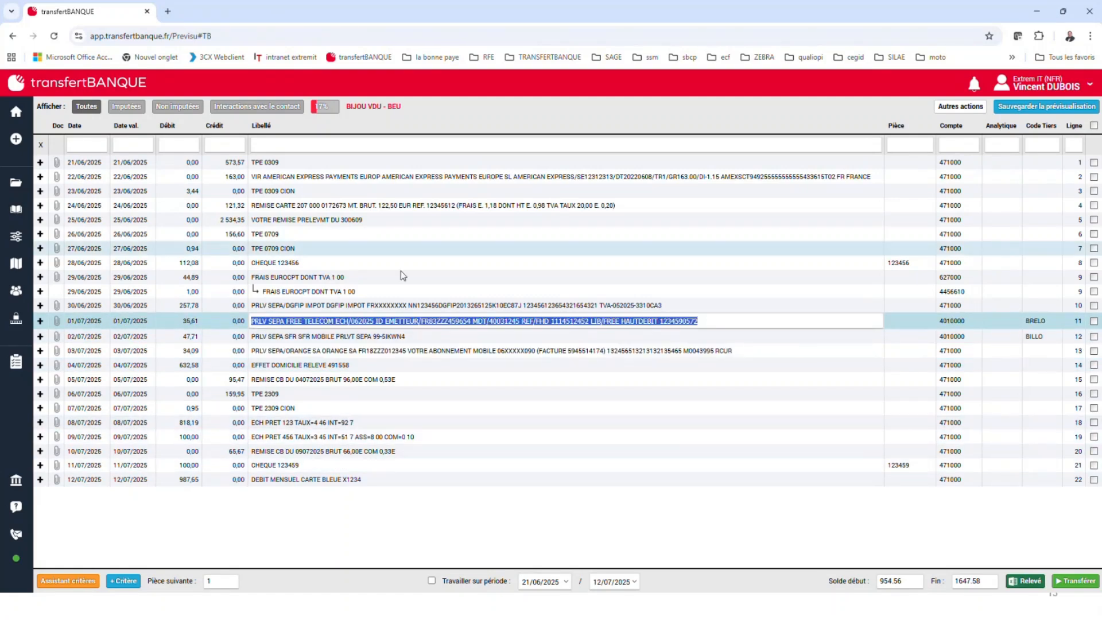
left_click(671, 349)
left_click(671, 301)
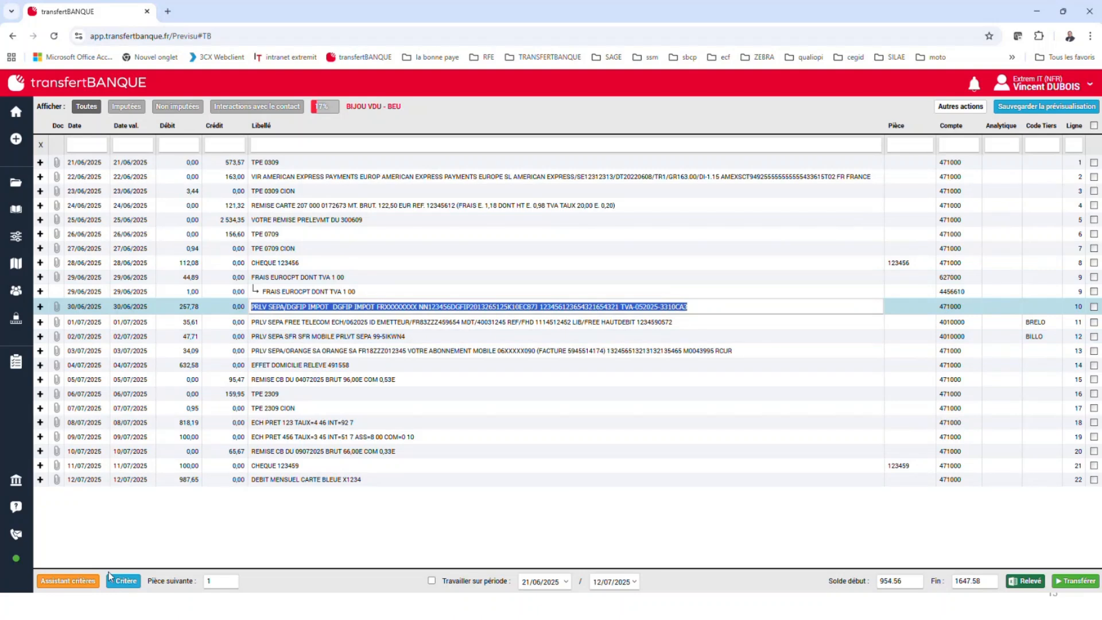
Go to the criteria assistant, check the assigned entries and list the unassigned ones
left_click(69, 586)
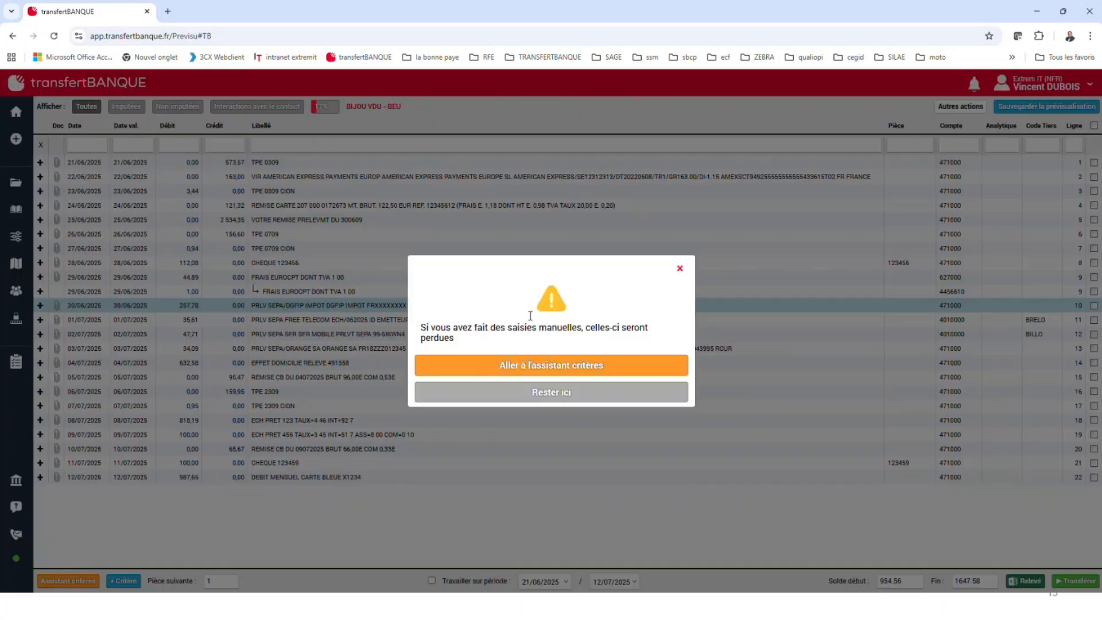
left_click(551, 368)
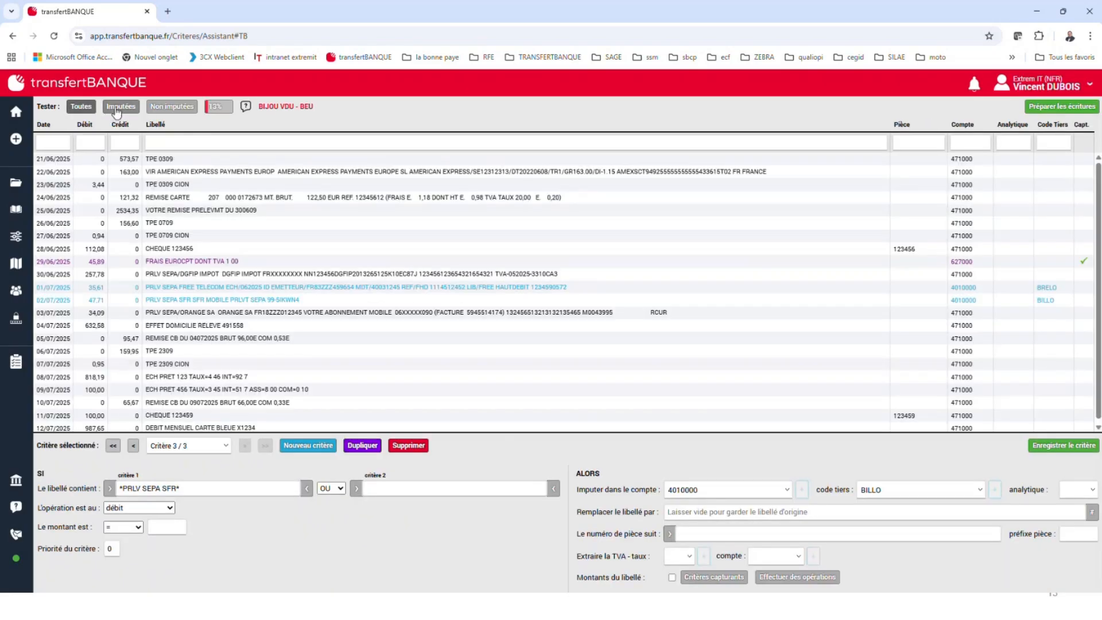
left_click(116, 109)
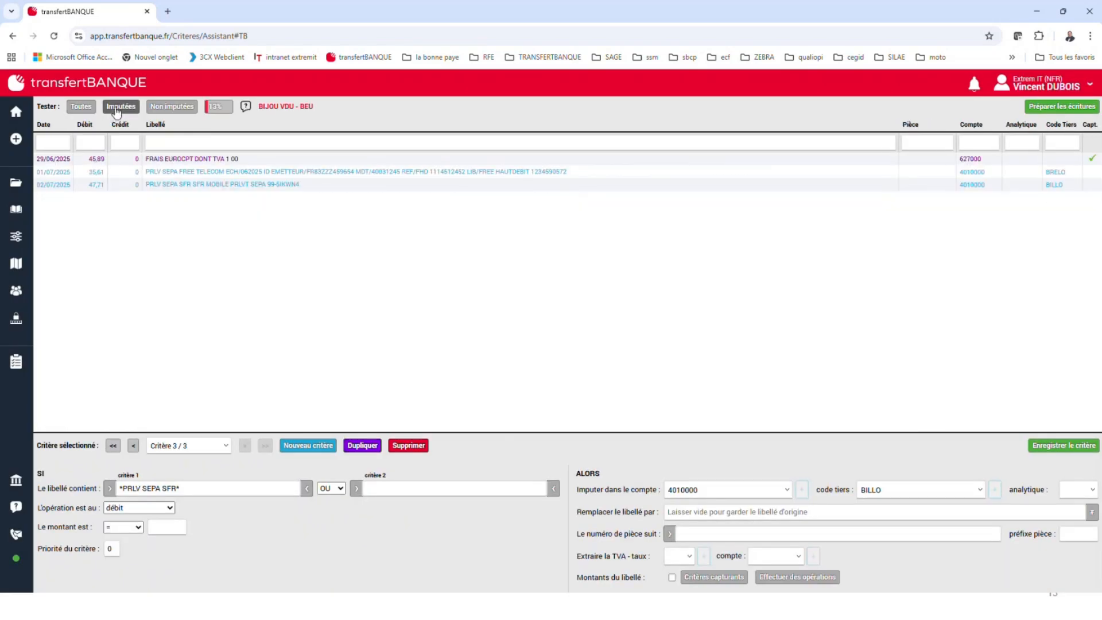
left_click(171, 106)
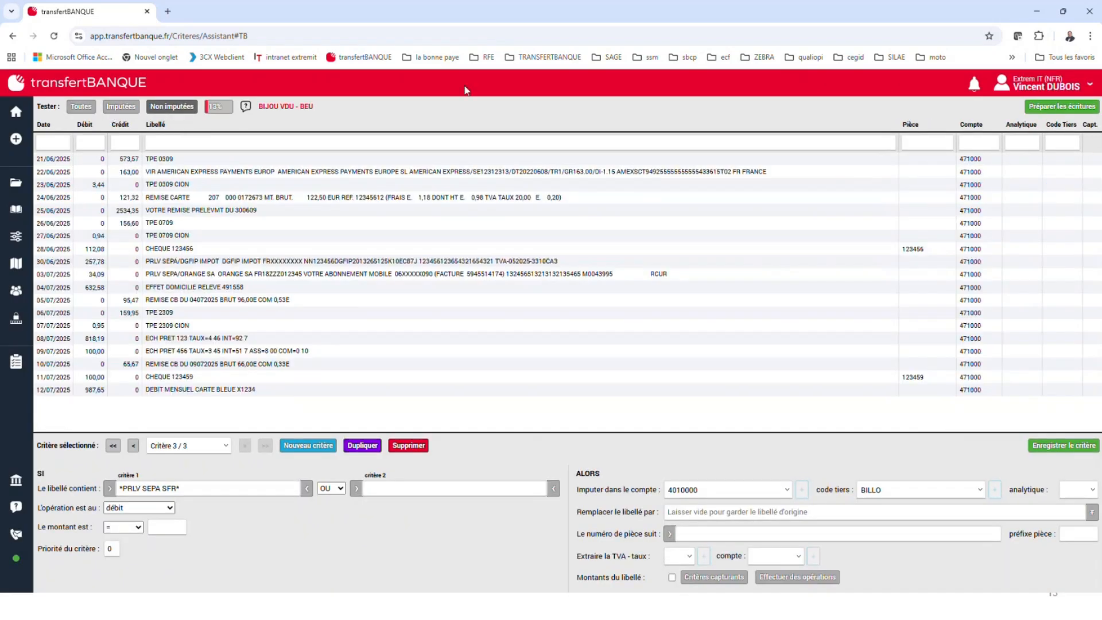
Start a new criterion on the label text "PRLV SEPA/ORANGE" from the 03/07/2025 entry
left_click(219, 274)
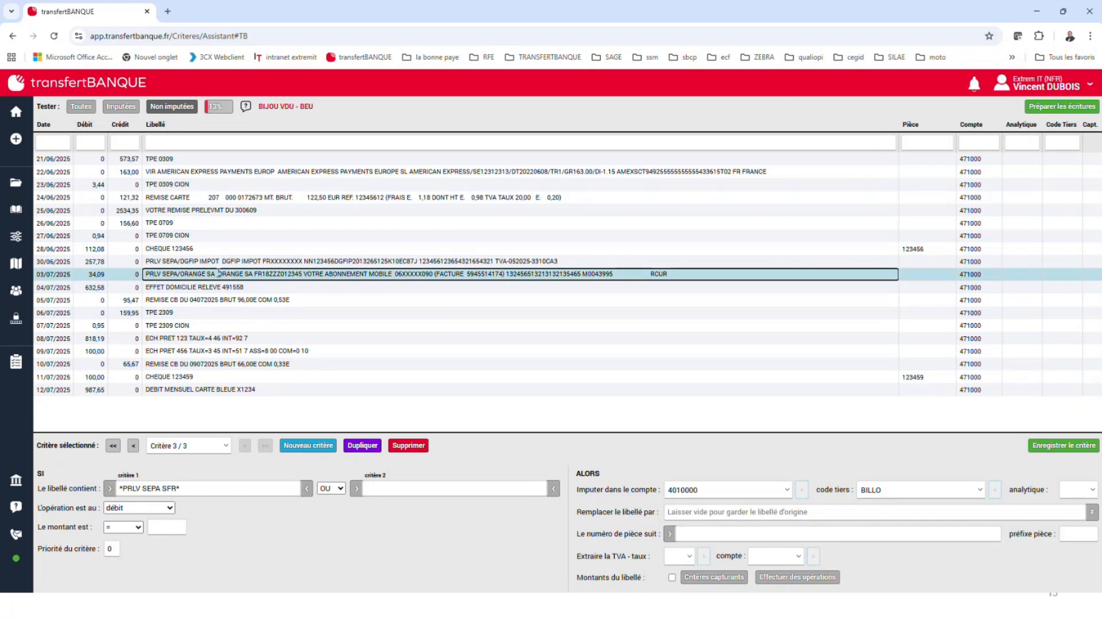
left_click_drag(211, 274, 146, 274)
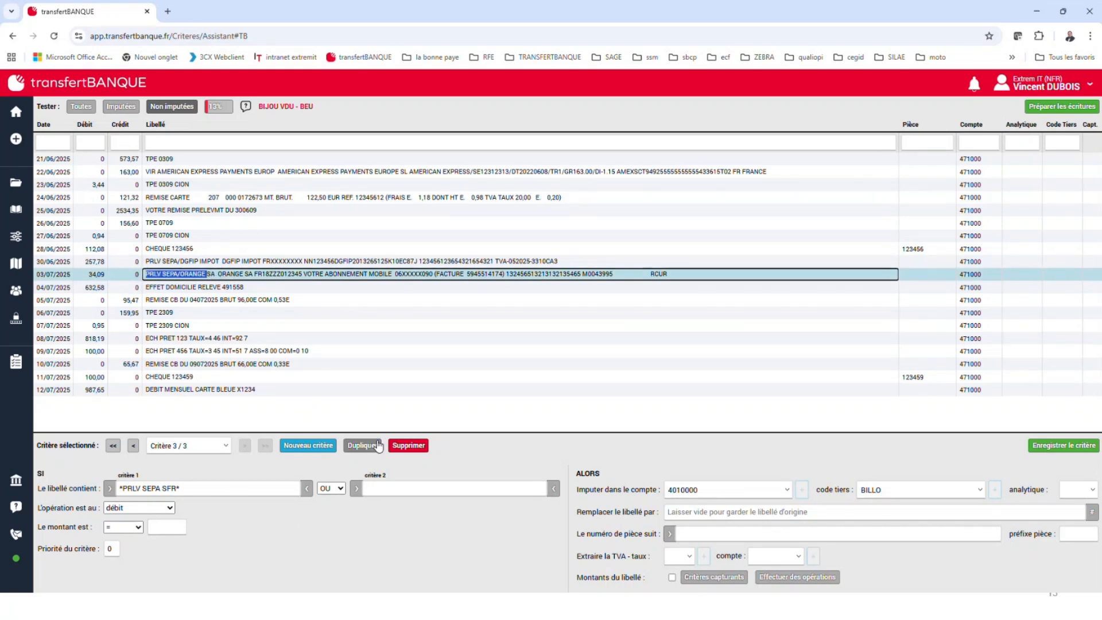
left_click(313, 452)
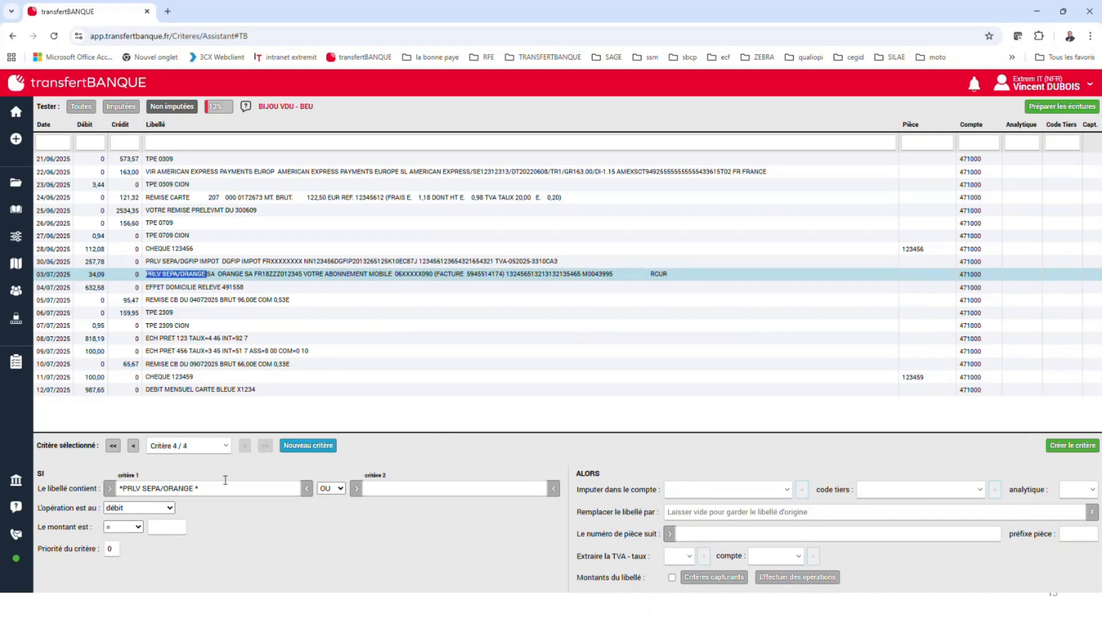
Add the "MOBILE" text with its mobile number from the same label as the second condition, combined with ET
left_click(332, 274)
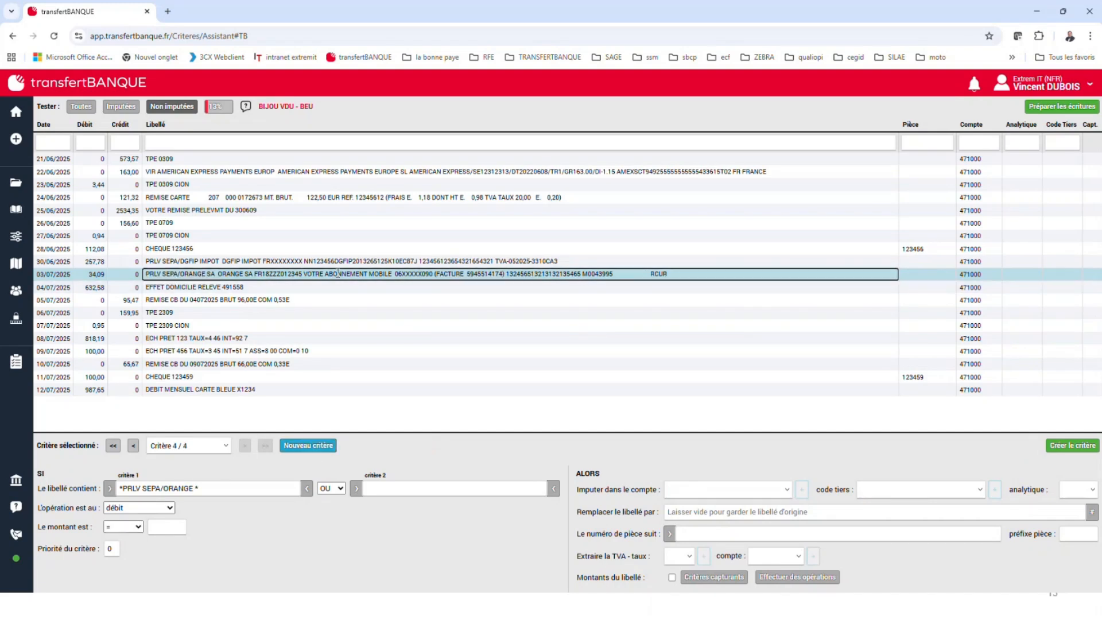
left_click_drag(368, 274, 434, 274)
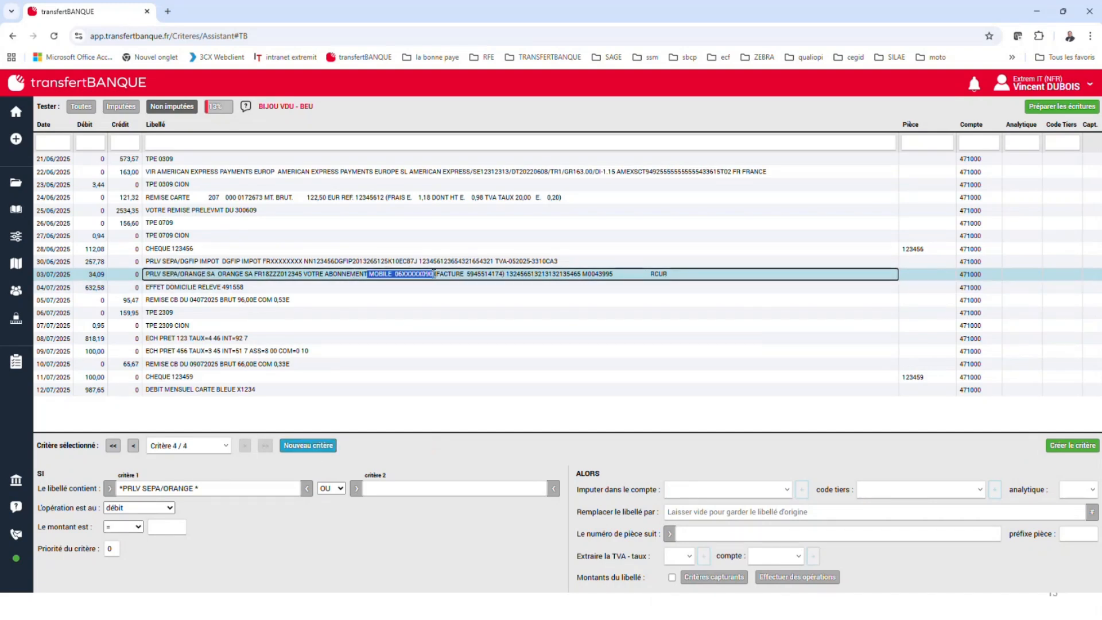
left_click(356, 488)
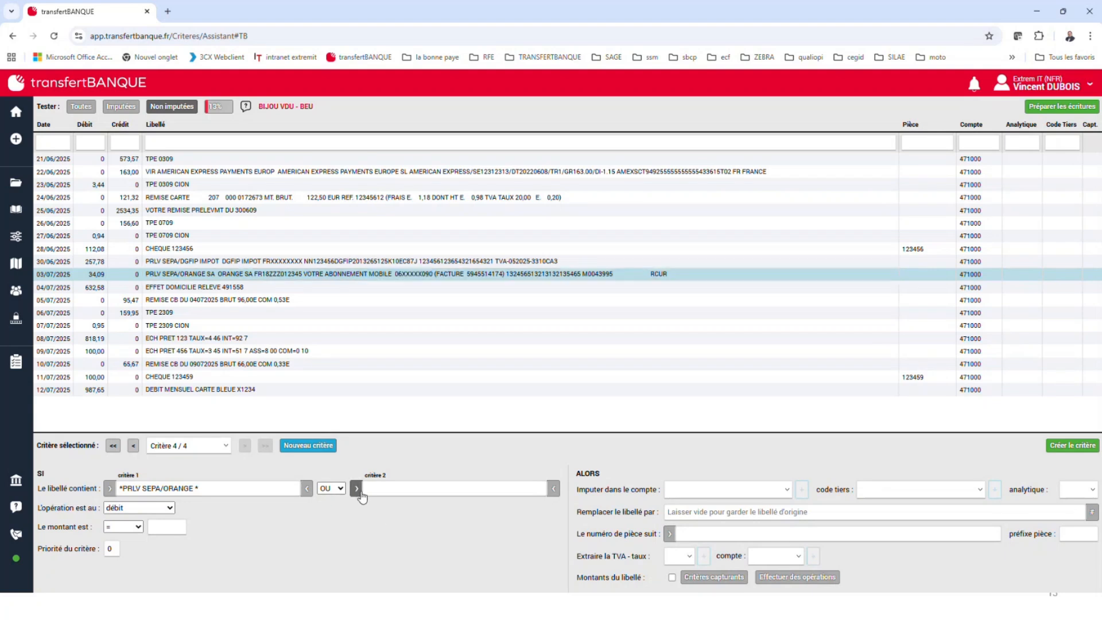
left_click(341, 488)
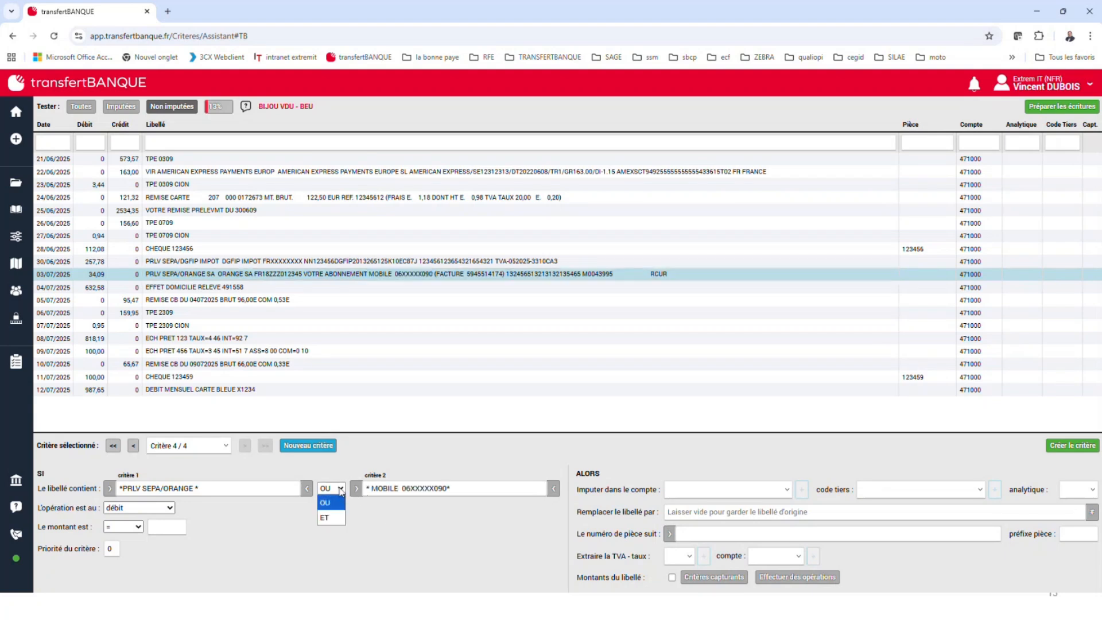
left_click(325, 517)
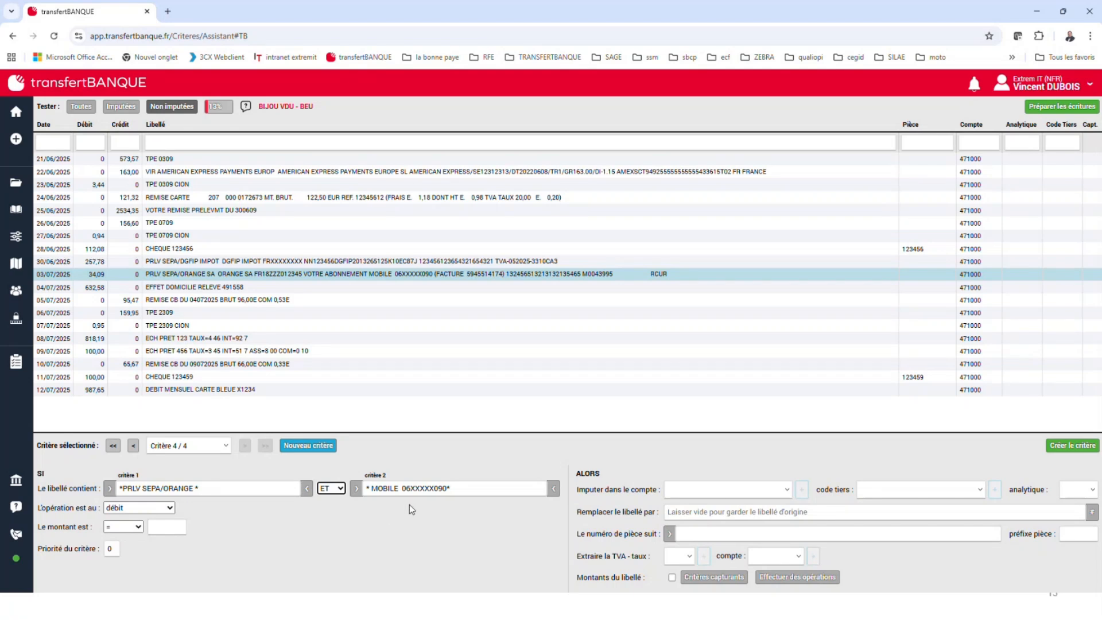
Assign the Orange criterion to third-party code F0021 - BATIROC, create it and check it among the assigned entries
left_click(927, 494)
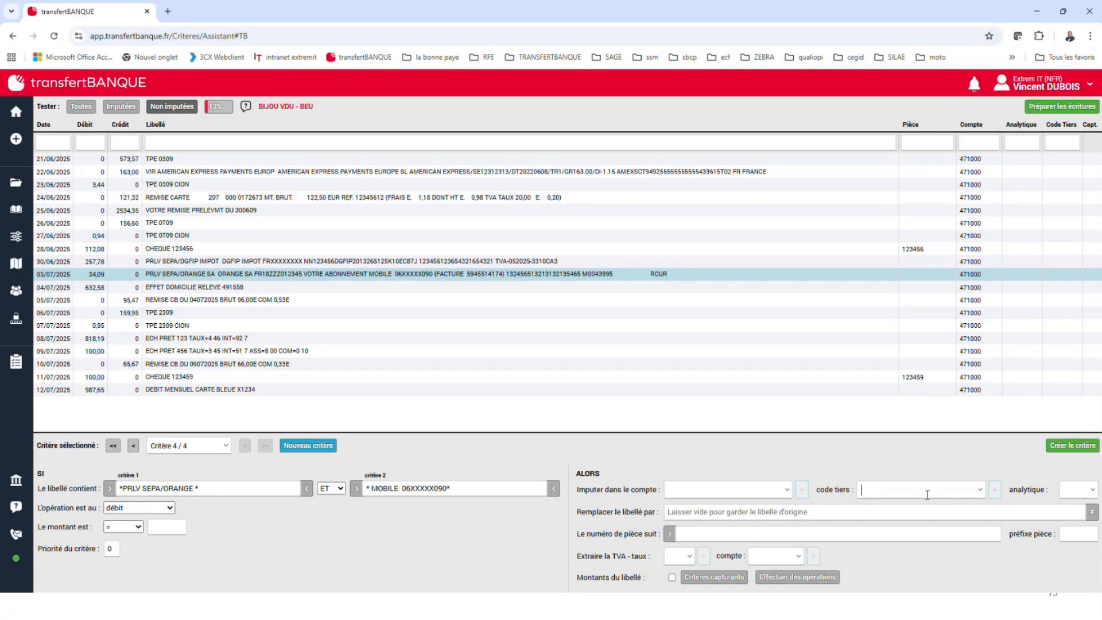
left_click(980, 491)
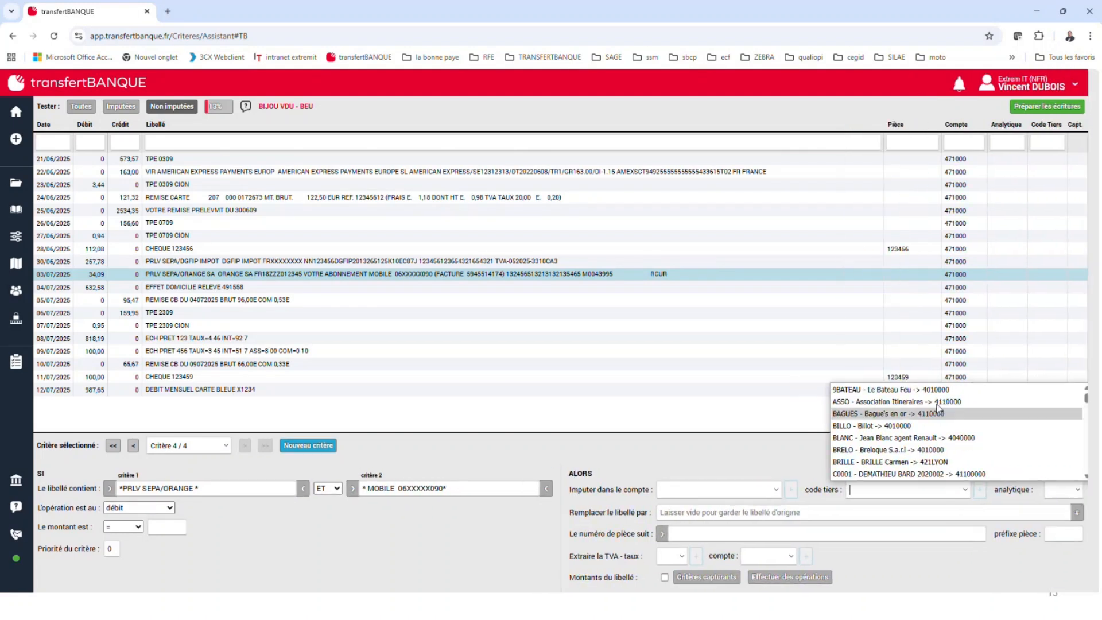
type("f")
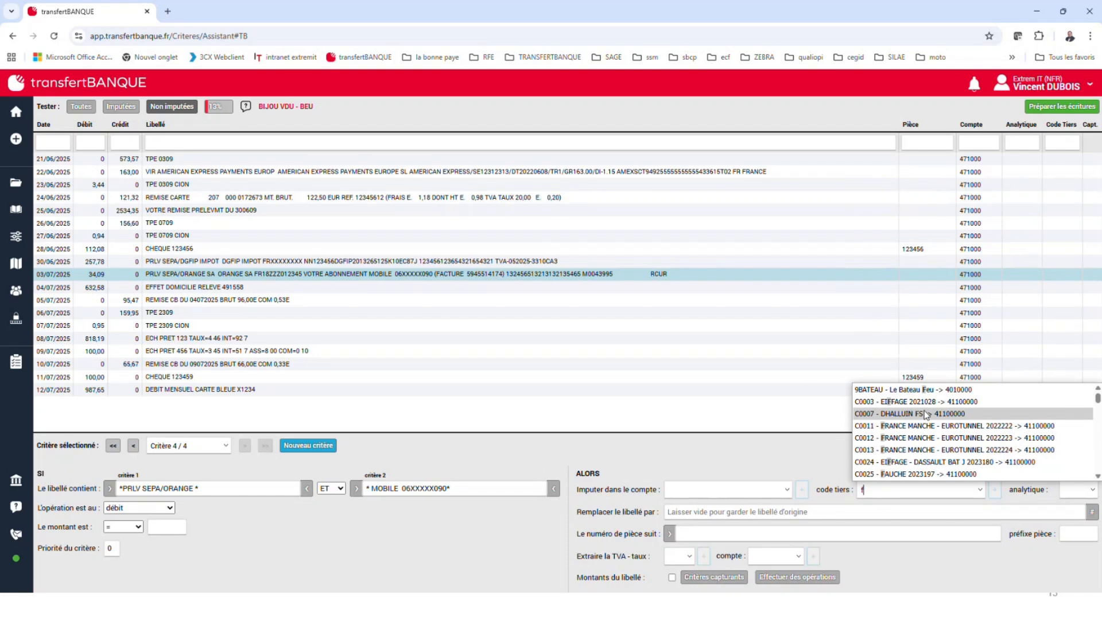
scroll(924, 402, "down", 5)
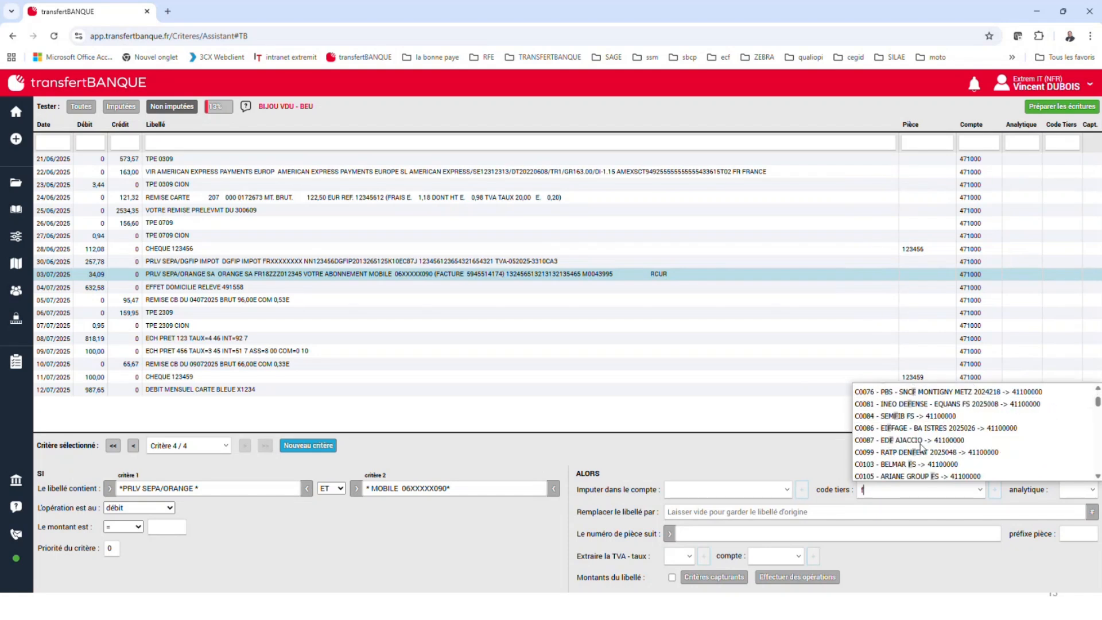
scroll(952, 442, "down", 3)
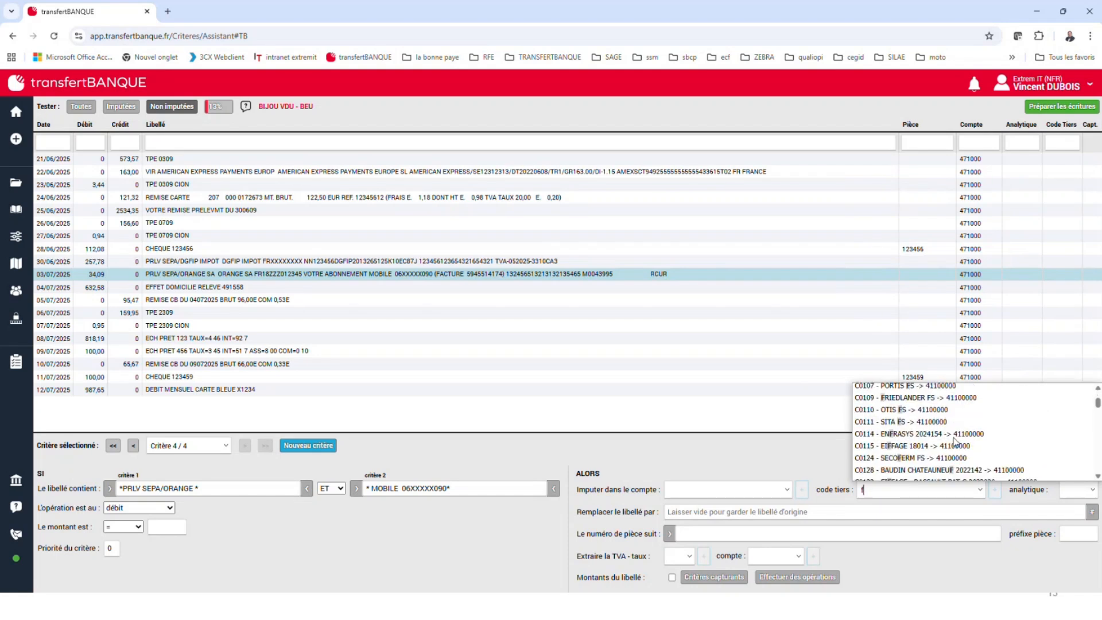
scroll(941, 439, "down", 5)
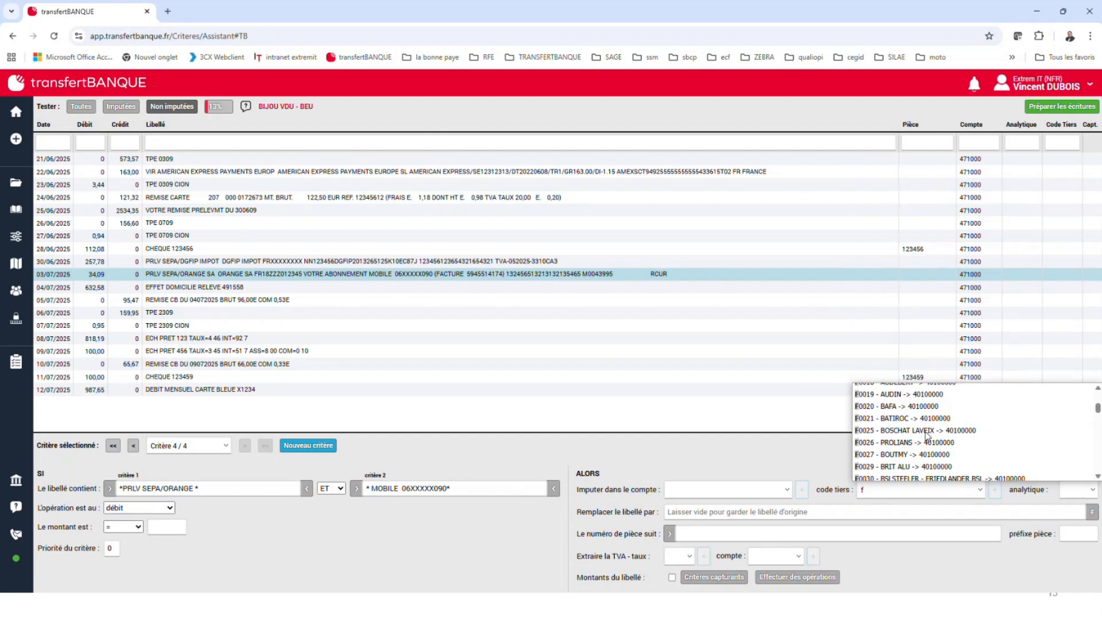
left_click(932, 419)
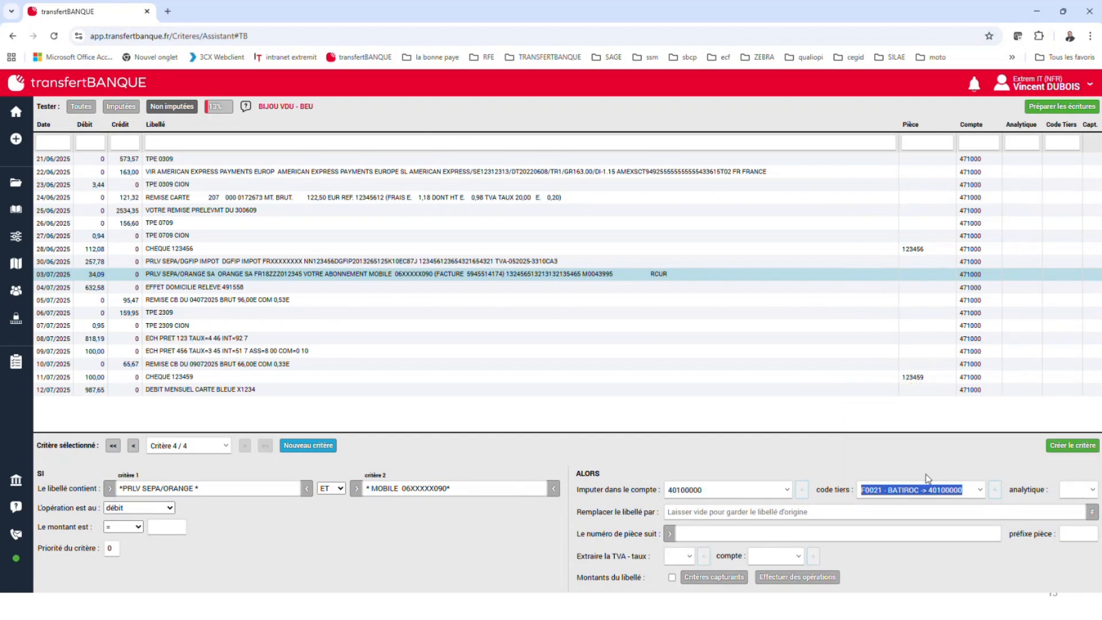
left_click(1082, 448)
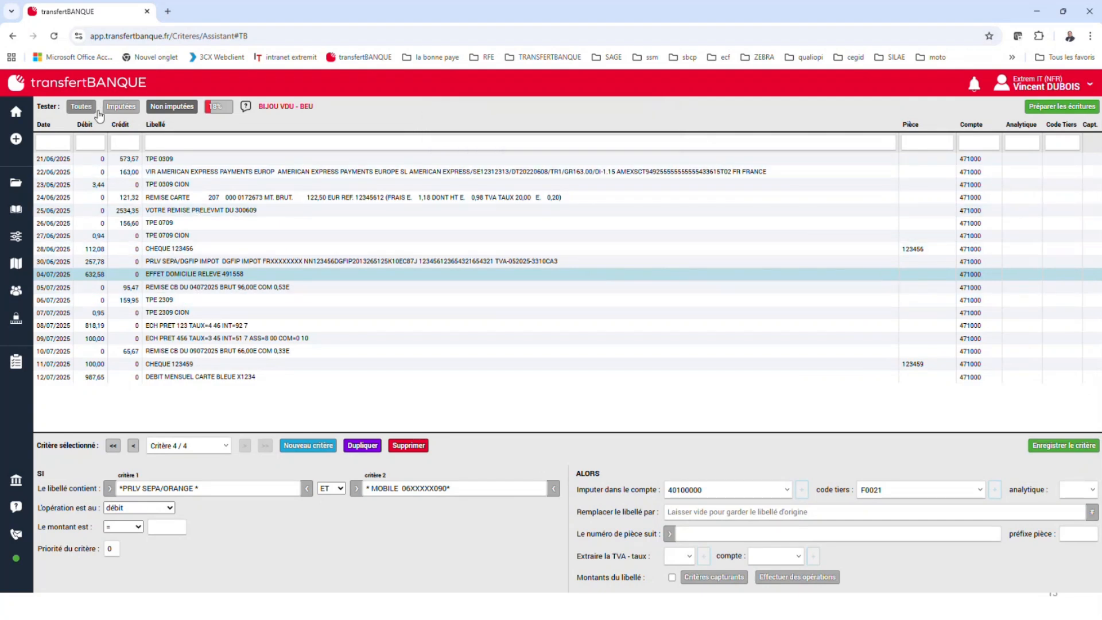
left_click(121, 106)
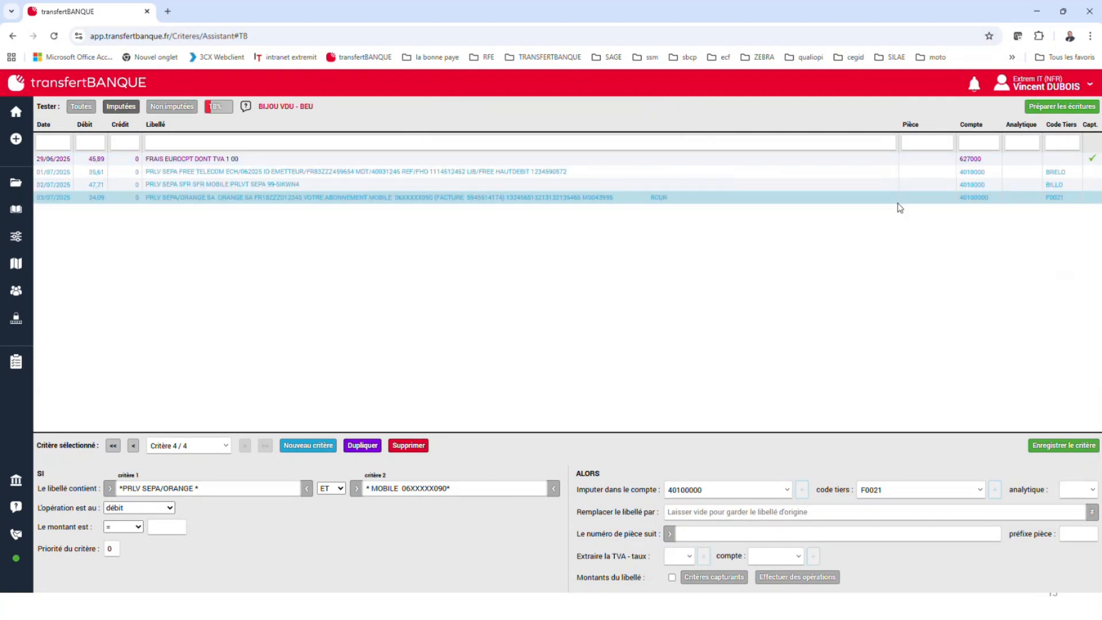
List the unassigned entries and start a new criterion on the label text "REMISE CARTE" from the 24/06/2025 entry
left_click(178, 114)
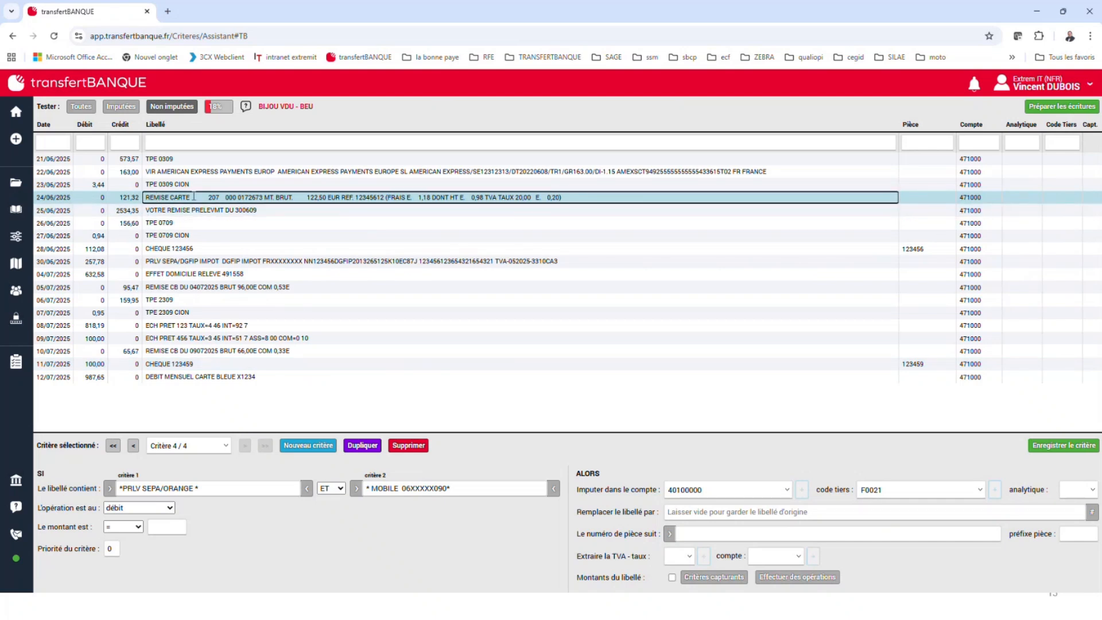
left_click_drag(196, 200, 123, 200)
left_click(326, 449)
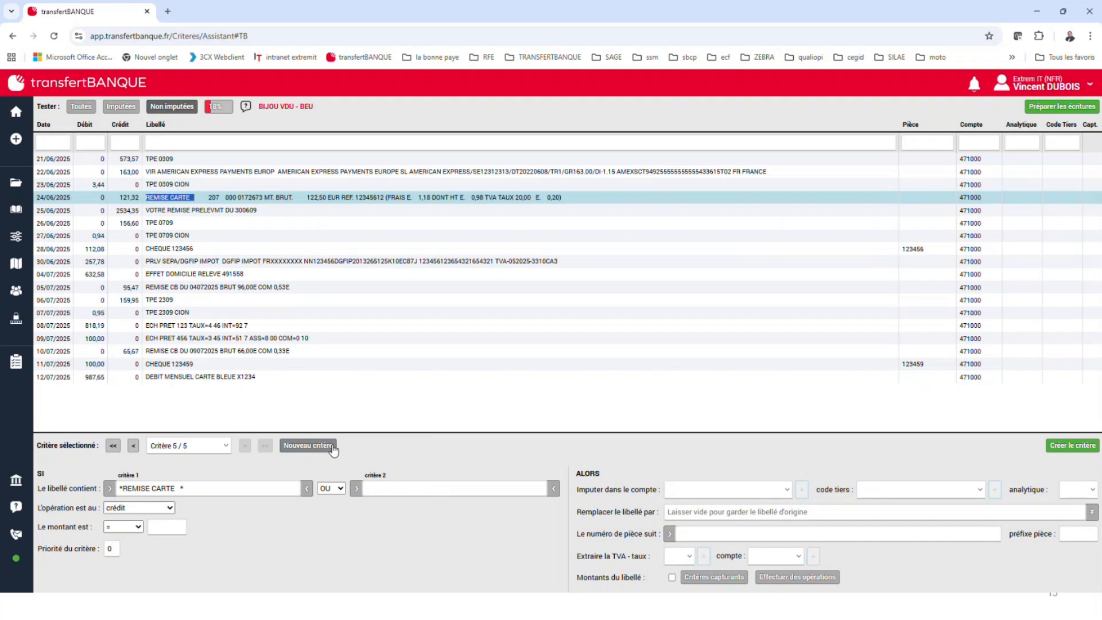
Assign the REMISE CARTE criterion to account 4510 - Groupe and create it
left_click(791, 497)
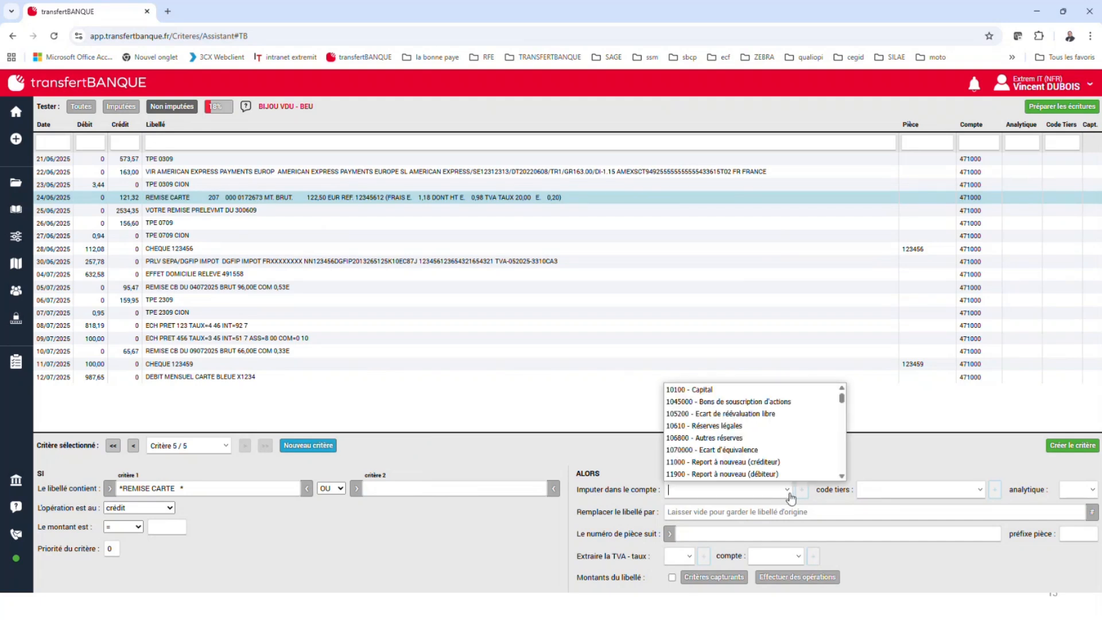
type("51")
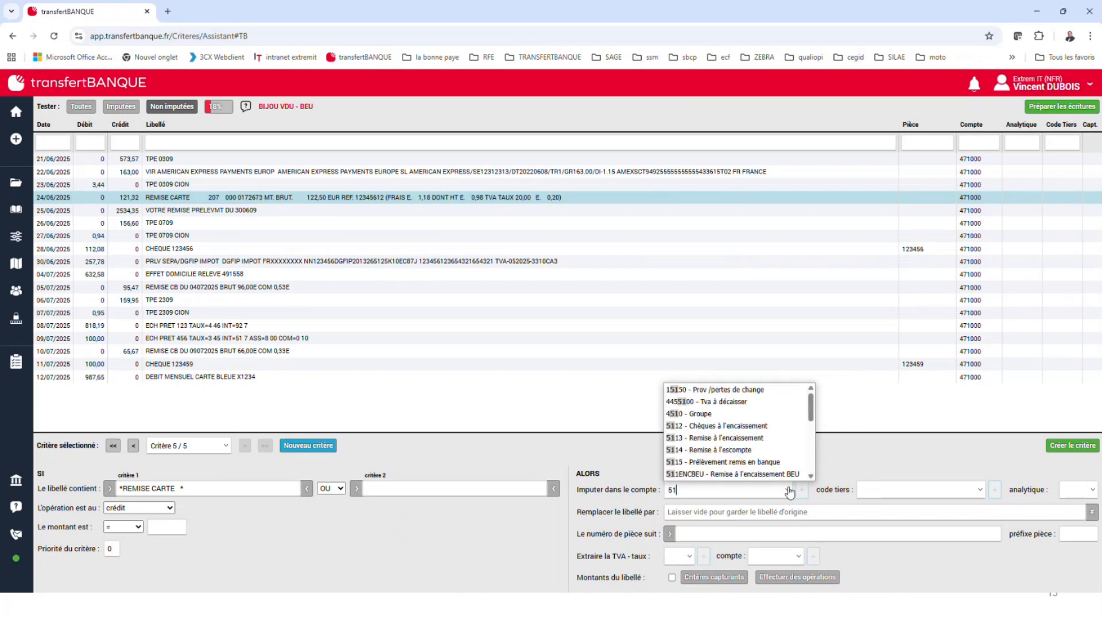
scroll(798, 433, "down", 5)
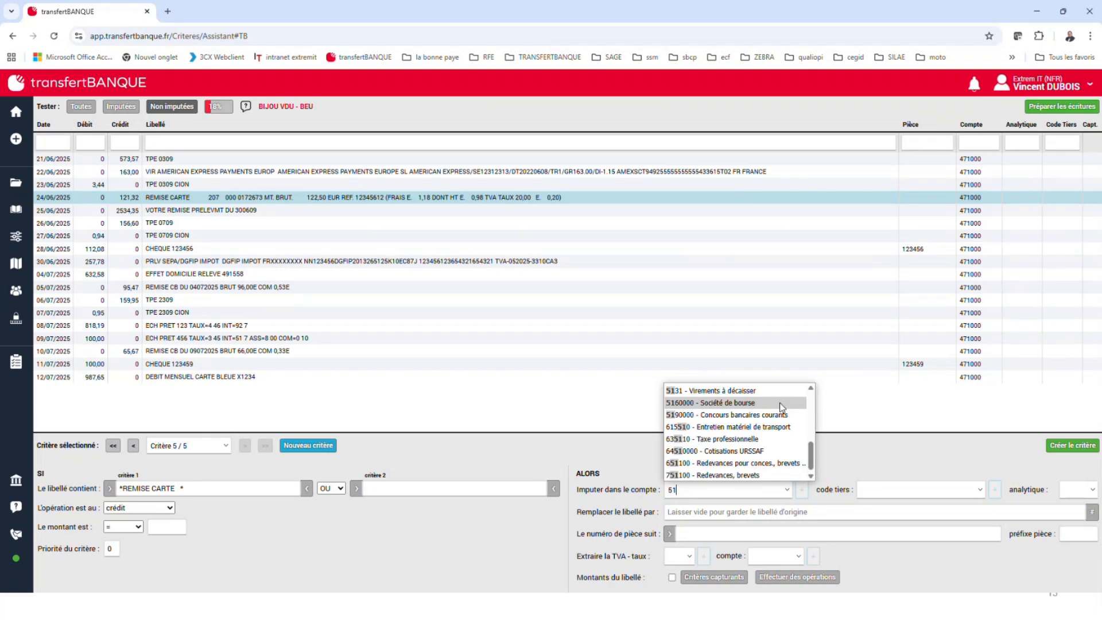
scroll(772, 413, "up", 3)
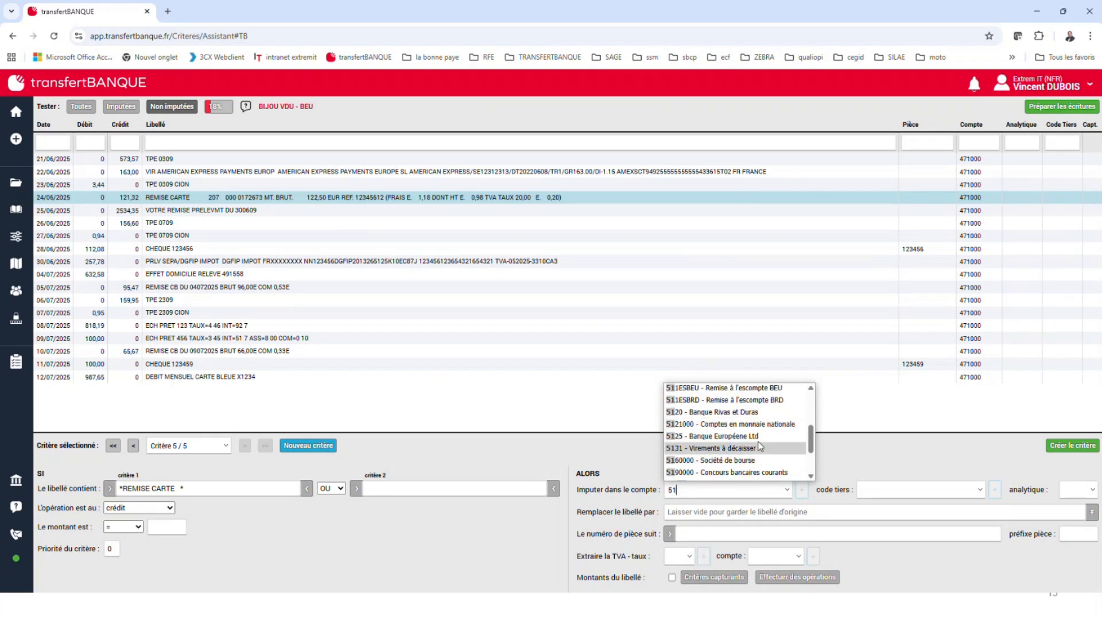
scroll(763, 443, "down", 3)
scroll(761, 439, "up", 3)
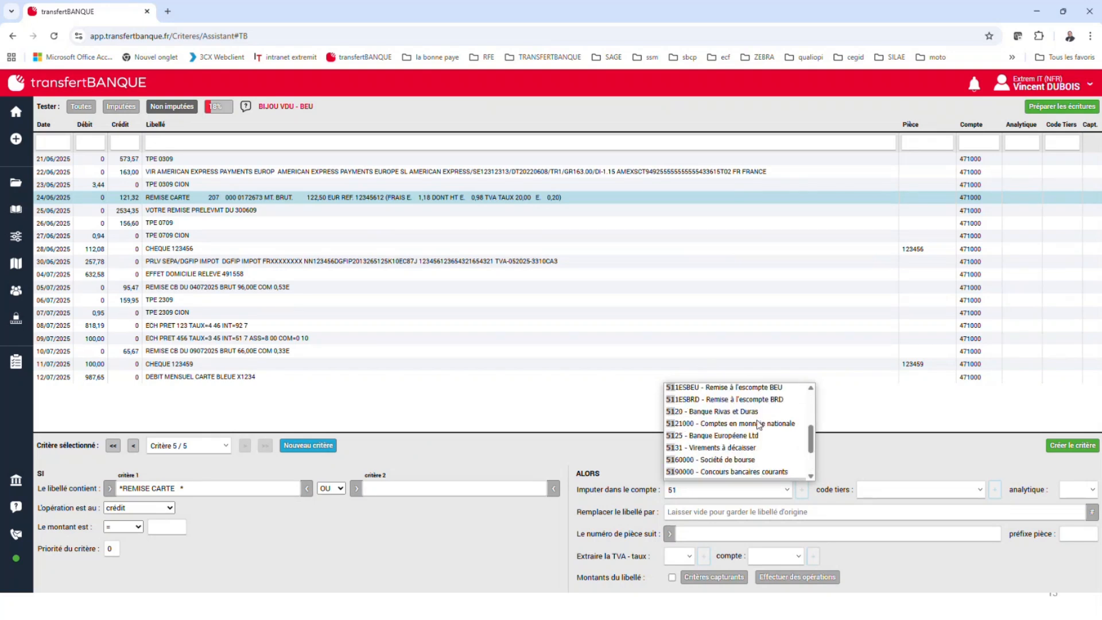
scroll(759, 433, "down", 3)
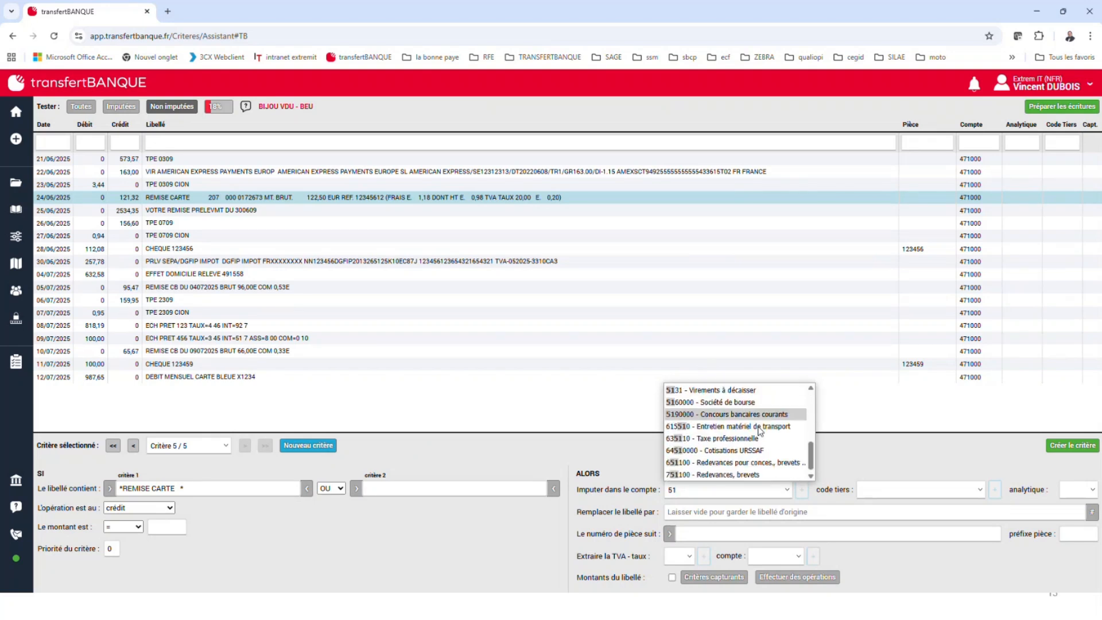
scroll(750, 414, "up", 5)
left_click(746, 420)
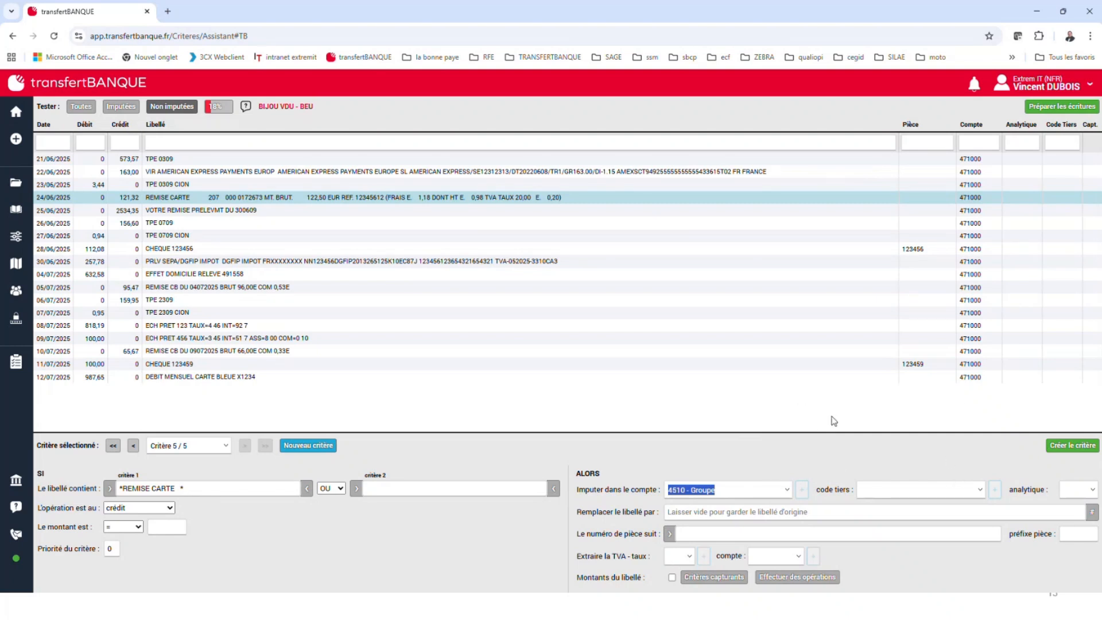
left_click(1081, 447)
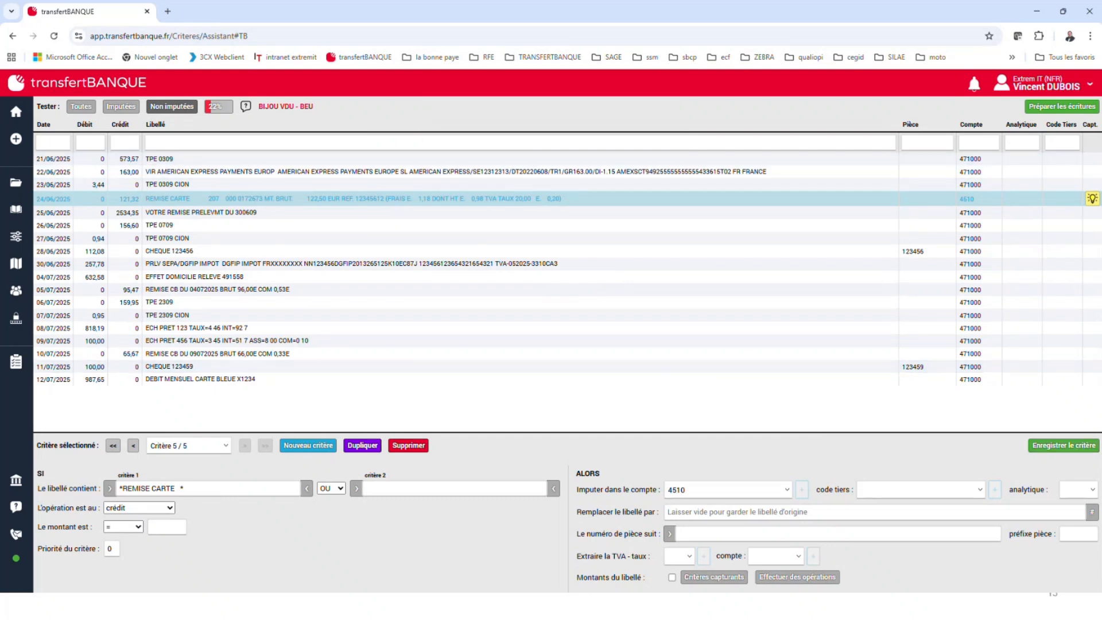
Open the amount extraction suggested for the REMISE CARTE entry and set the fees account to 627000 - Services bancaires
mouse_move(1089, 205)
left_click(1092, 201)
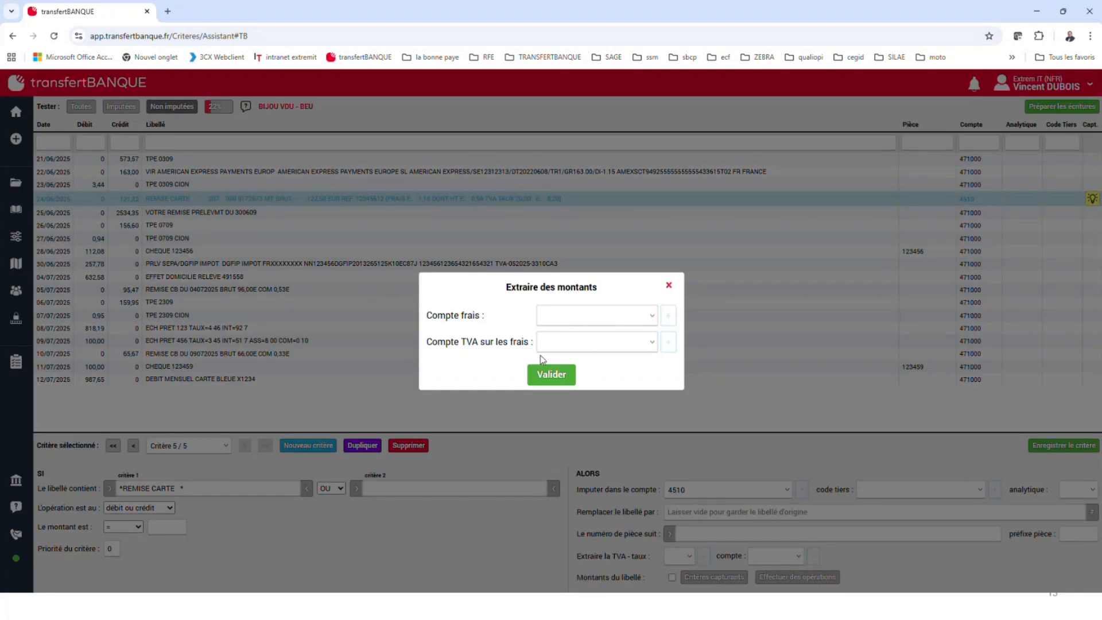
left_click(558, 314)
type("627")
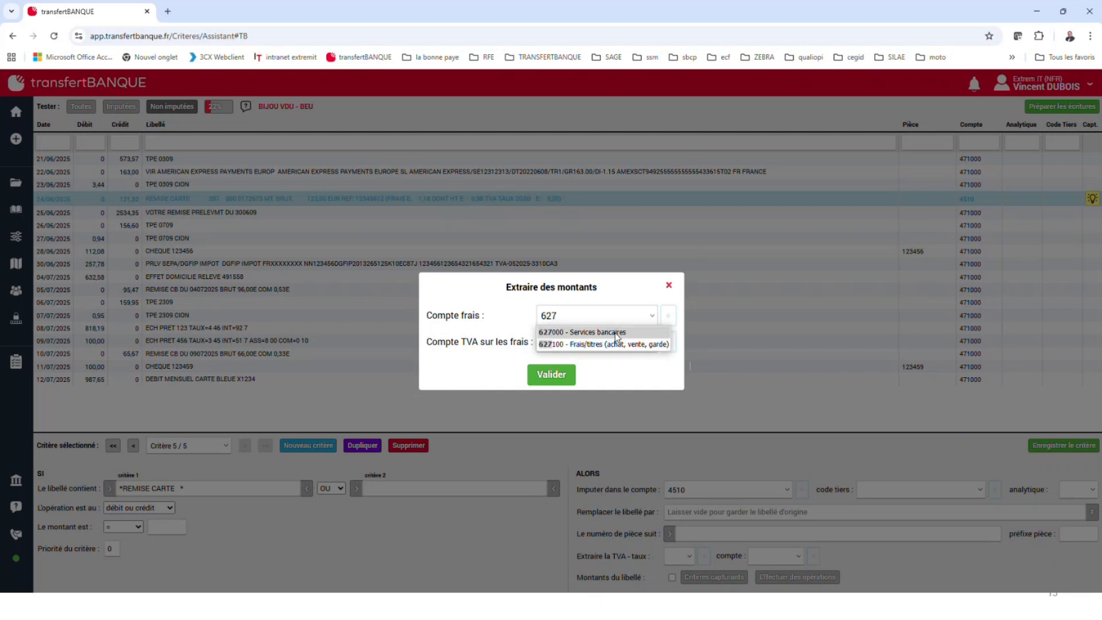
left_click(652, 333)
Set the account for VAT on the fees to 4456620 - Tva déductible à 20% and validate the amount extraction
left_click(608, 342)
type("44")
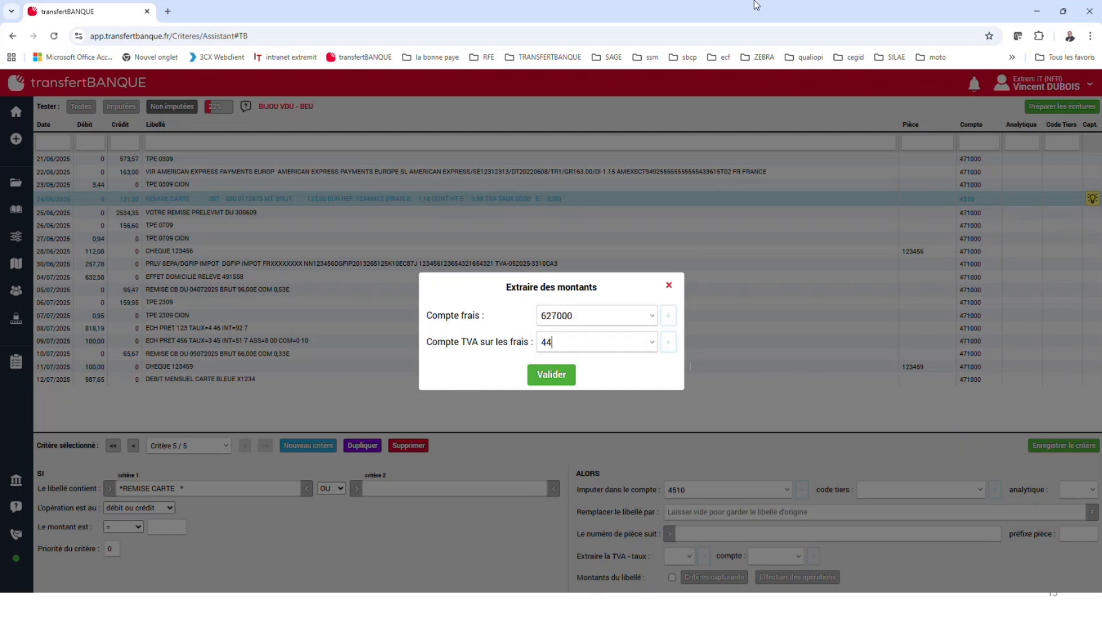
type("562")
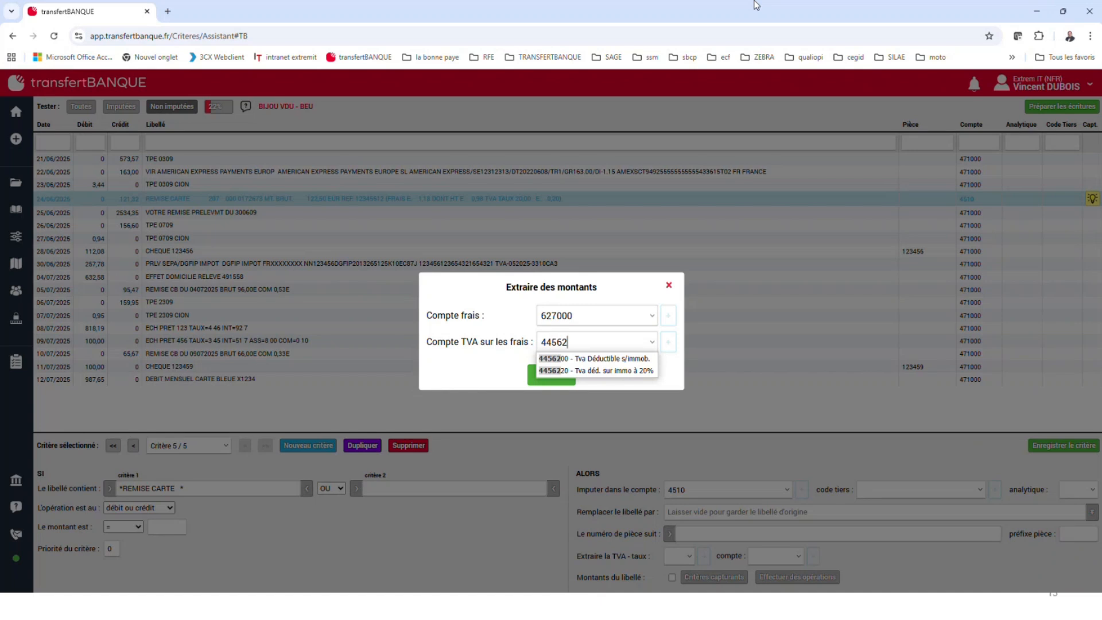
key("Down")
key("Down")
key("Down")
key("Down")
key("Down")
key("Down")
key("Down")
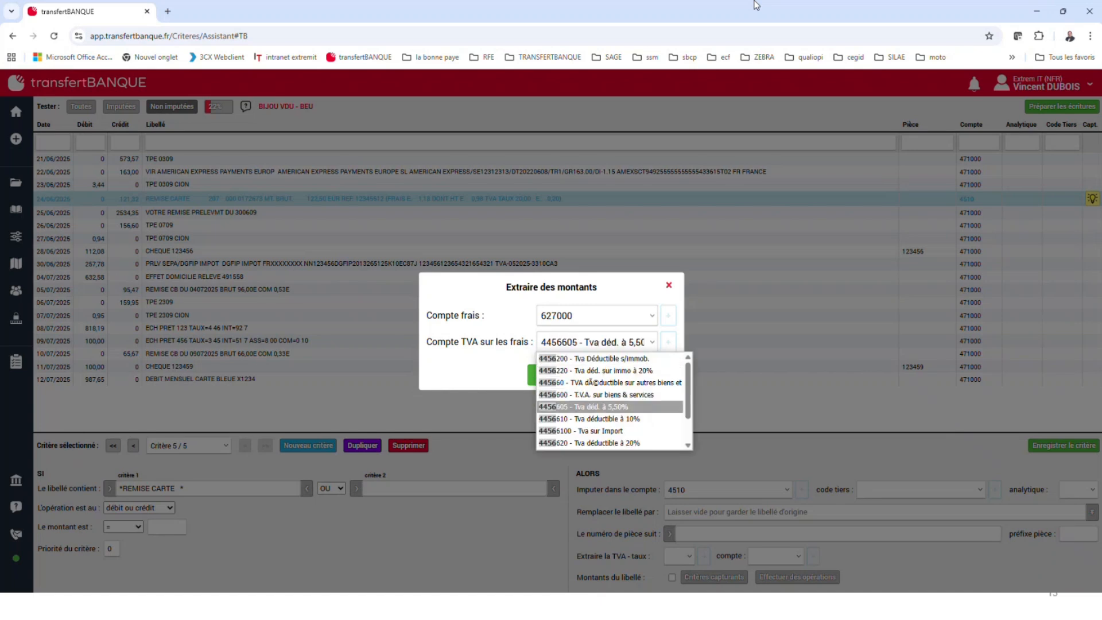
key("Down")
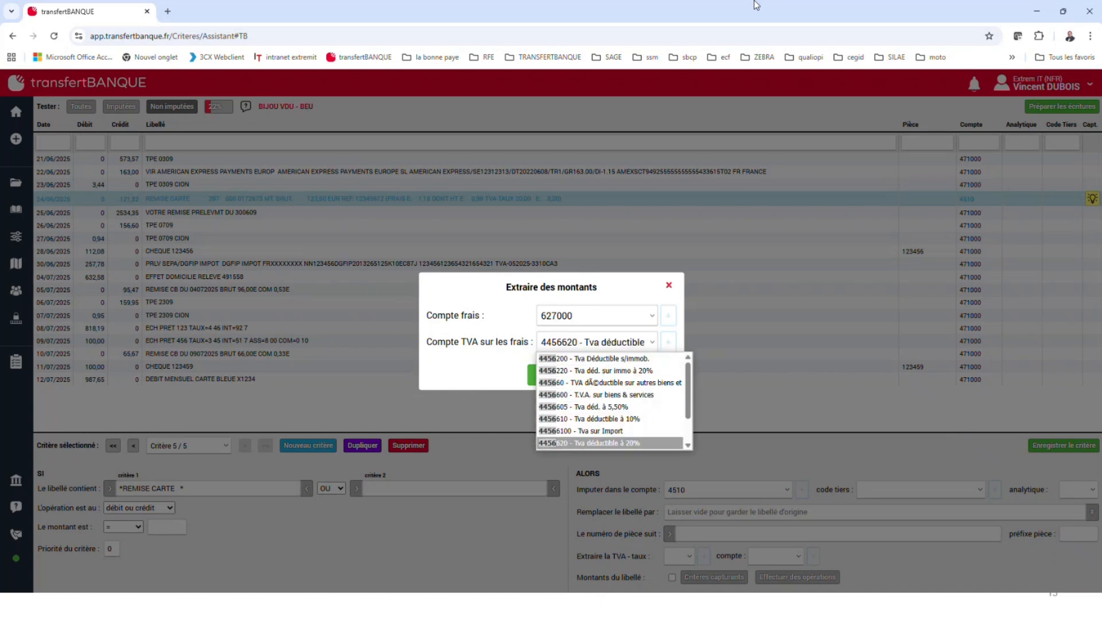
left_click(593, 445)
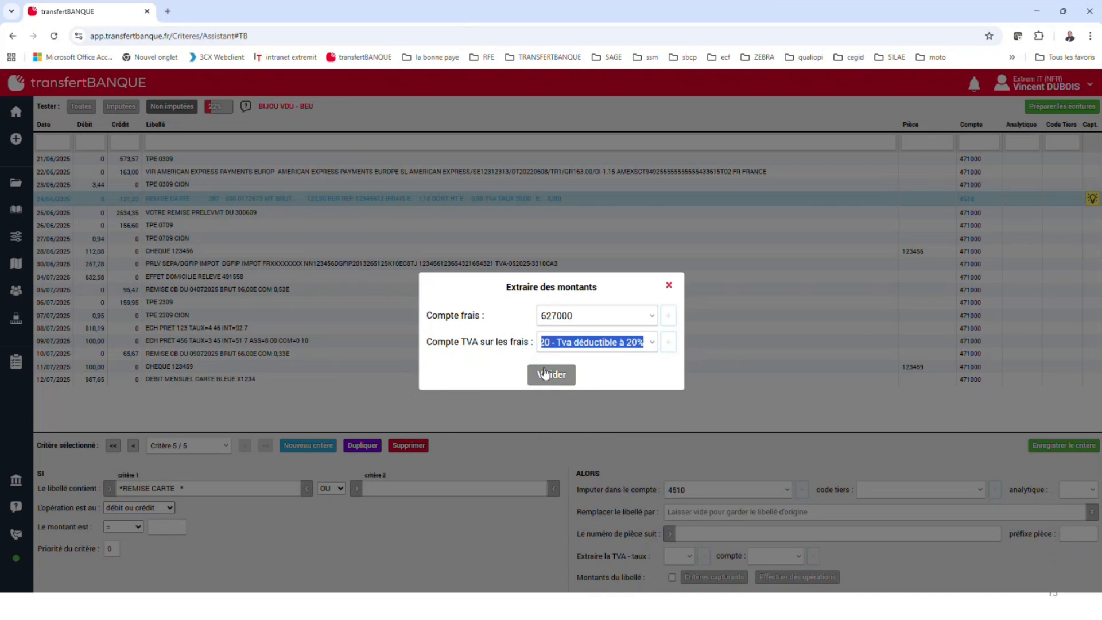
left_click(559, 380)
left_click(551, 375)
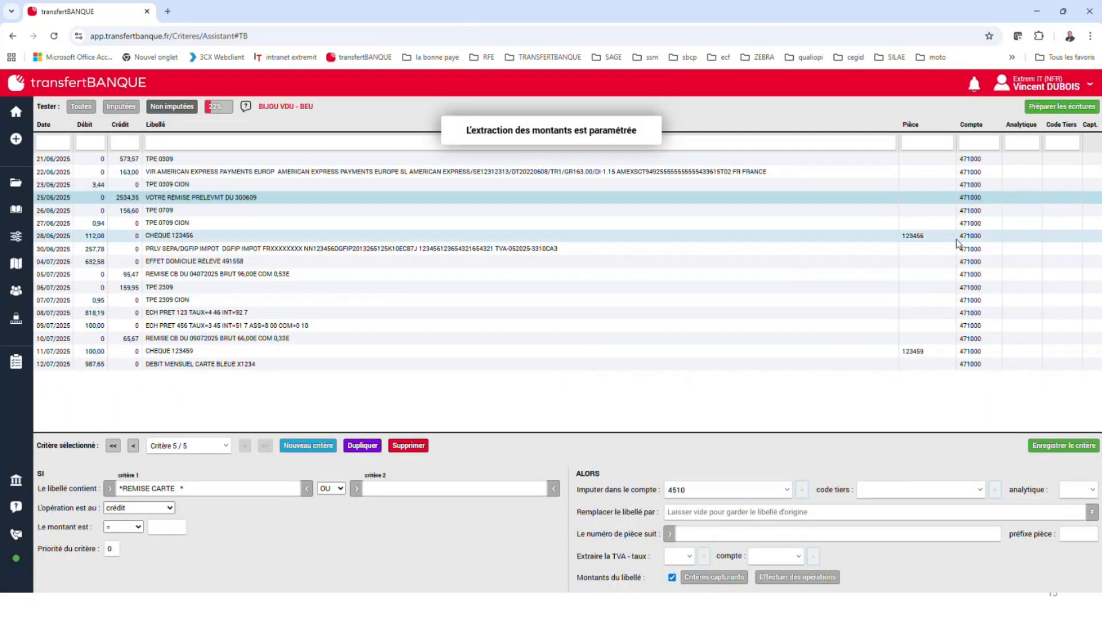
Check the REMISE CARTE entry among the assigned ones, prepare the entries and examine the split lines of REMISE CARTE and FRAIS EUROCPT
left_click(120, 107)
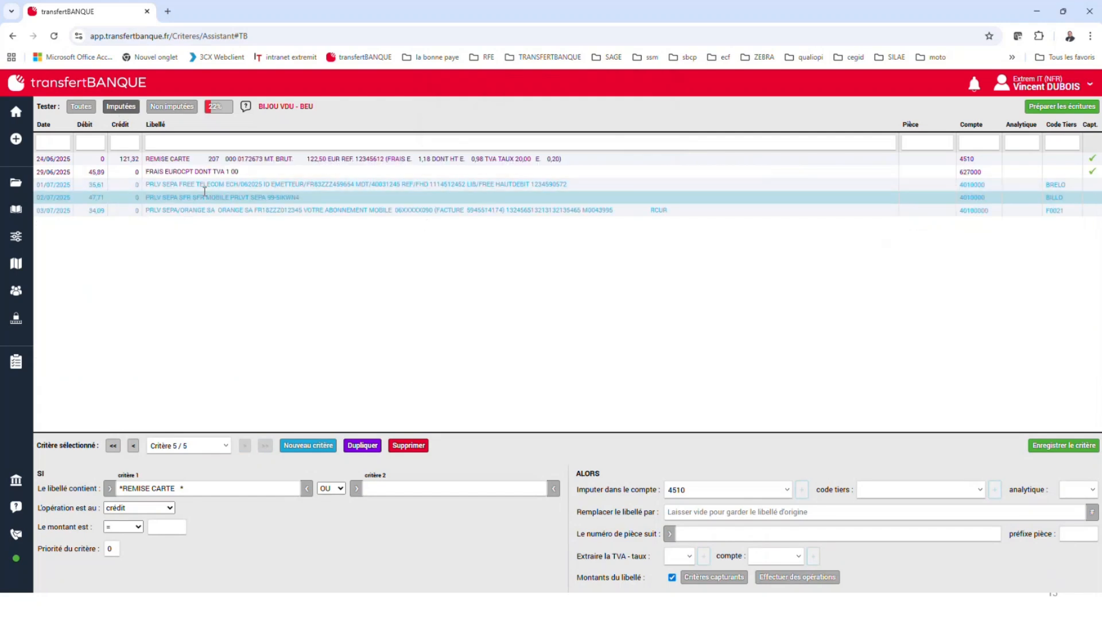
left_click(266, 159)
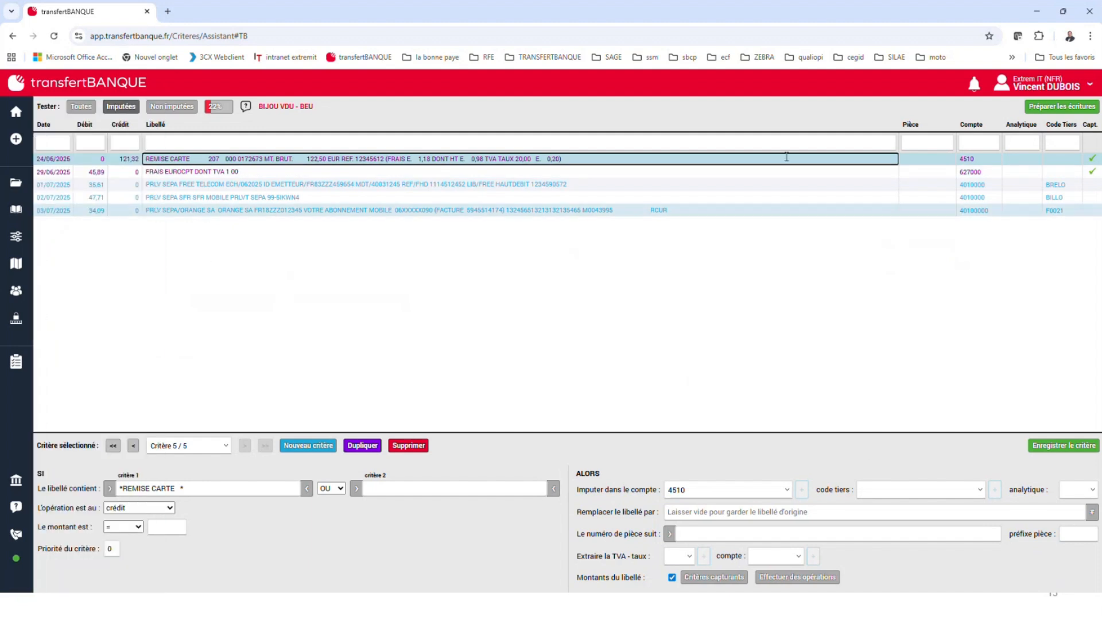
left_click(1048, 109)
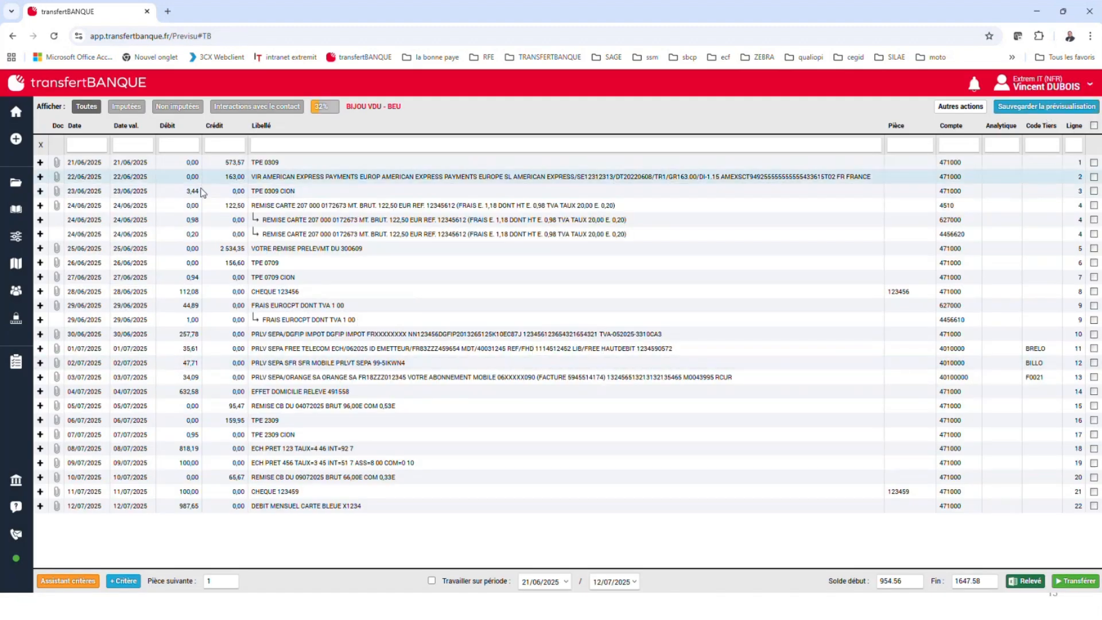
double_click(560, 233)
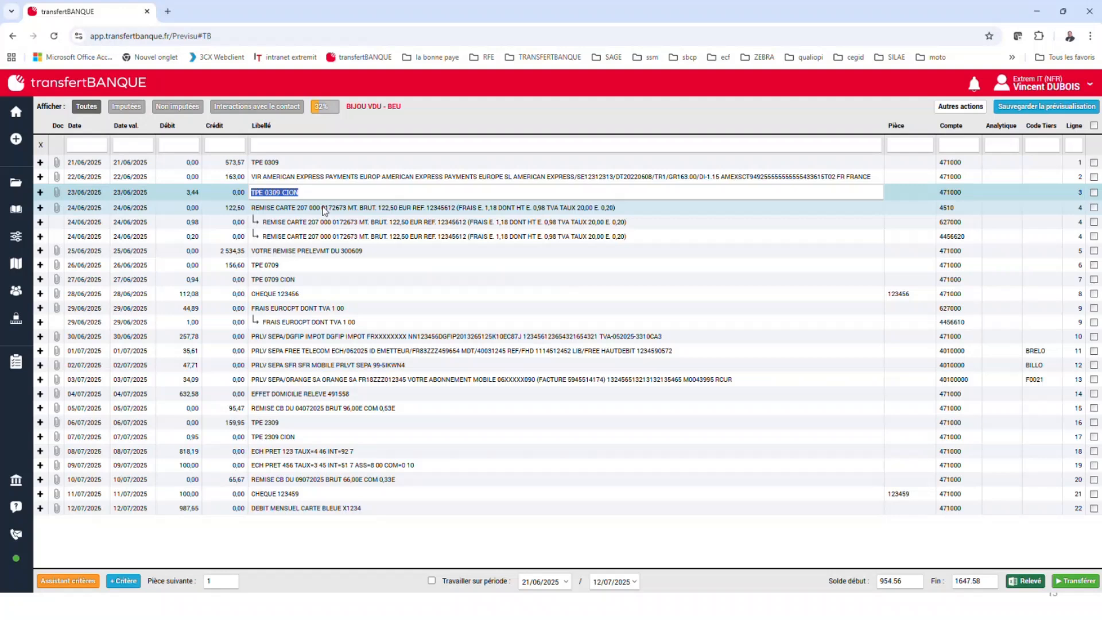
double_click(261, 202)
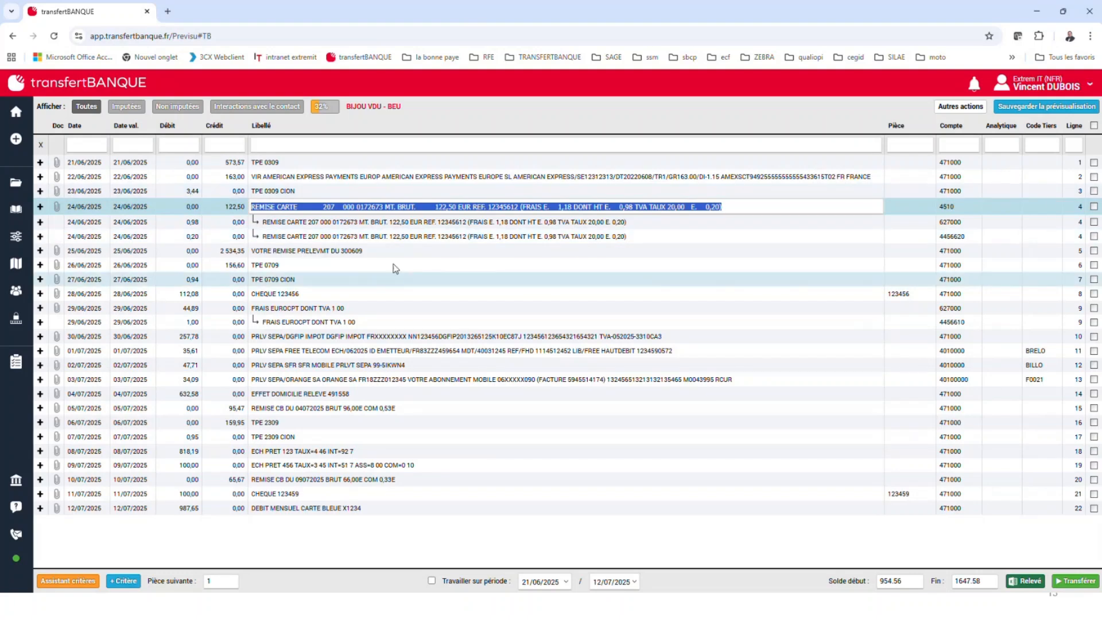
left_click(422, 305)
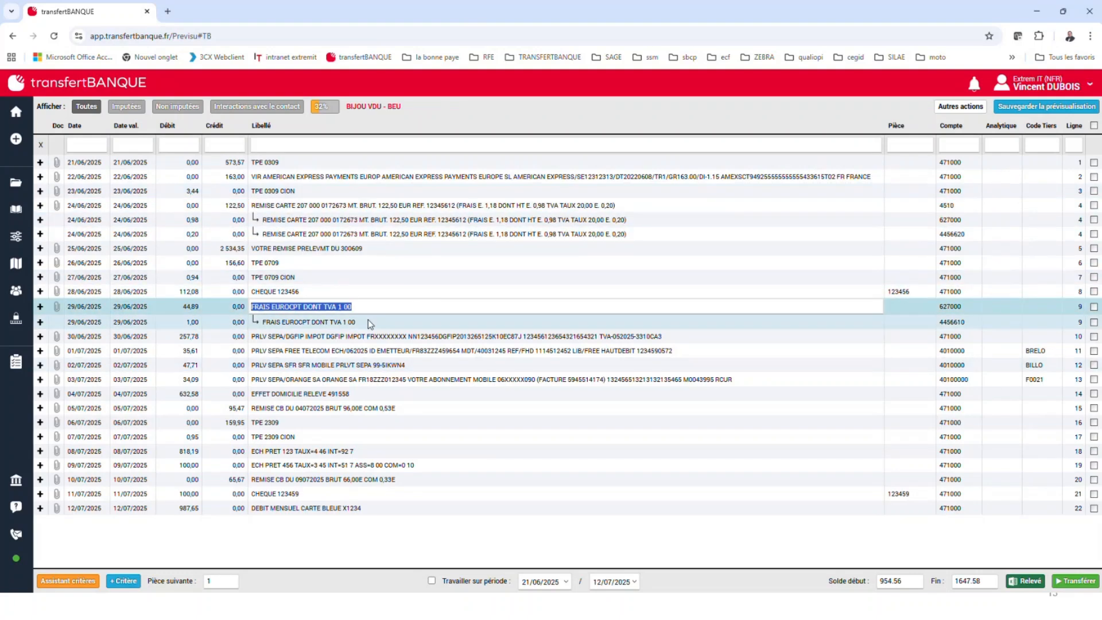
left_click(162, 309)
left_click(165, 320)
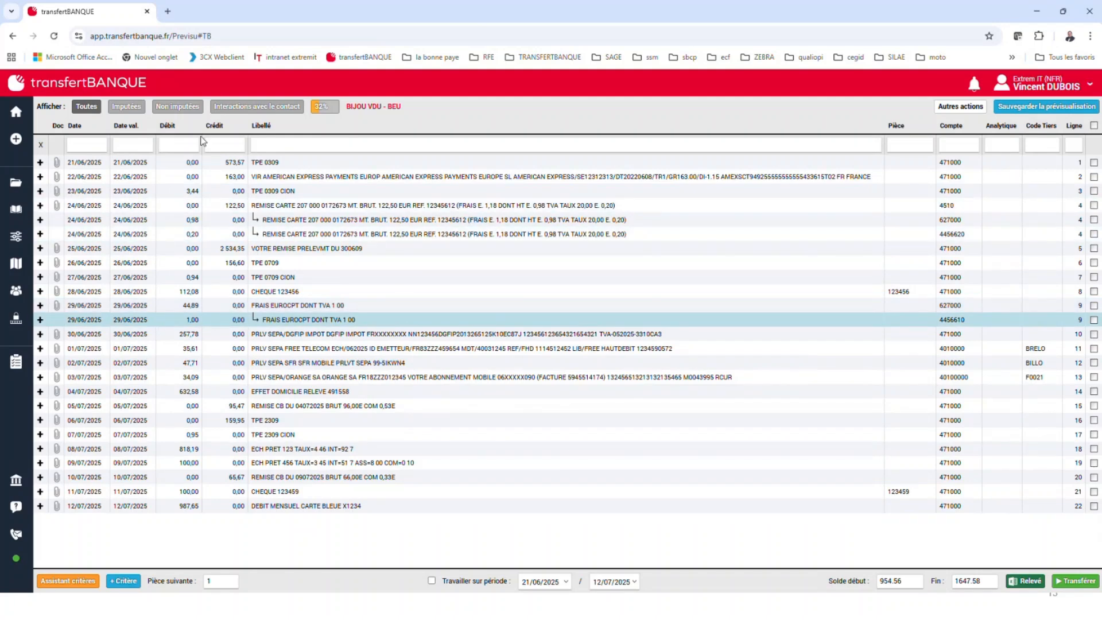
Return to the home page through the criteria assistant and prepare the entries of BIJOU VDU - BEU again
left_click(55, 581)
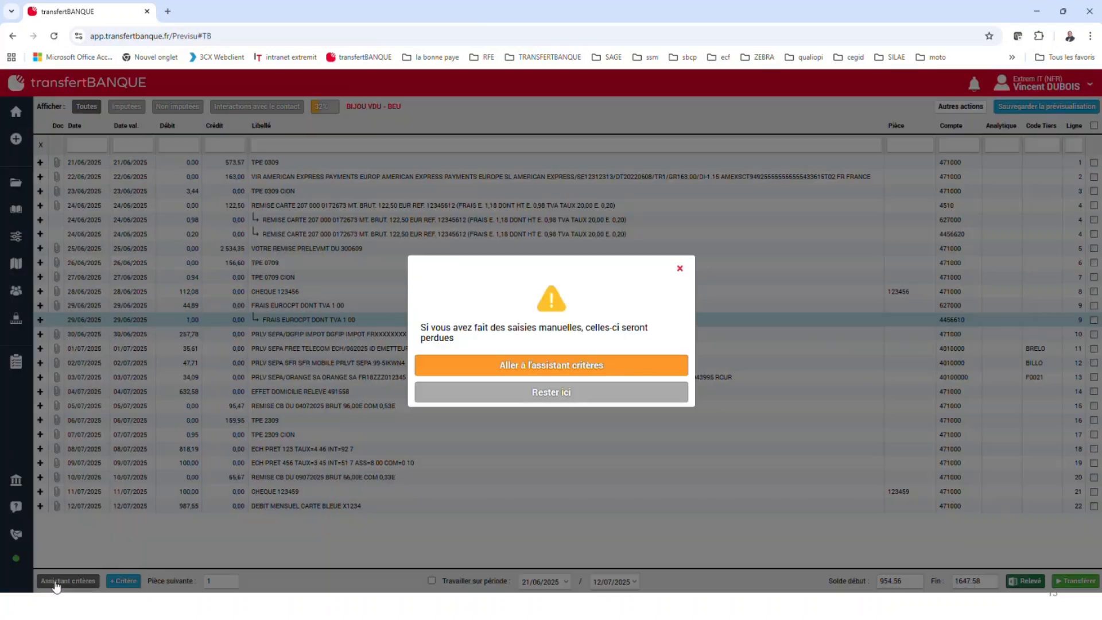
left_click(529, 365)
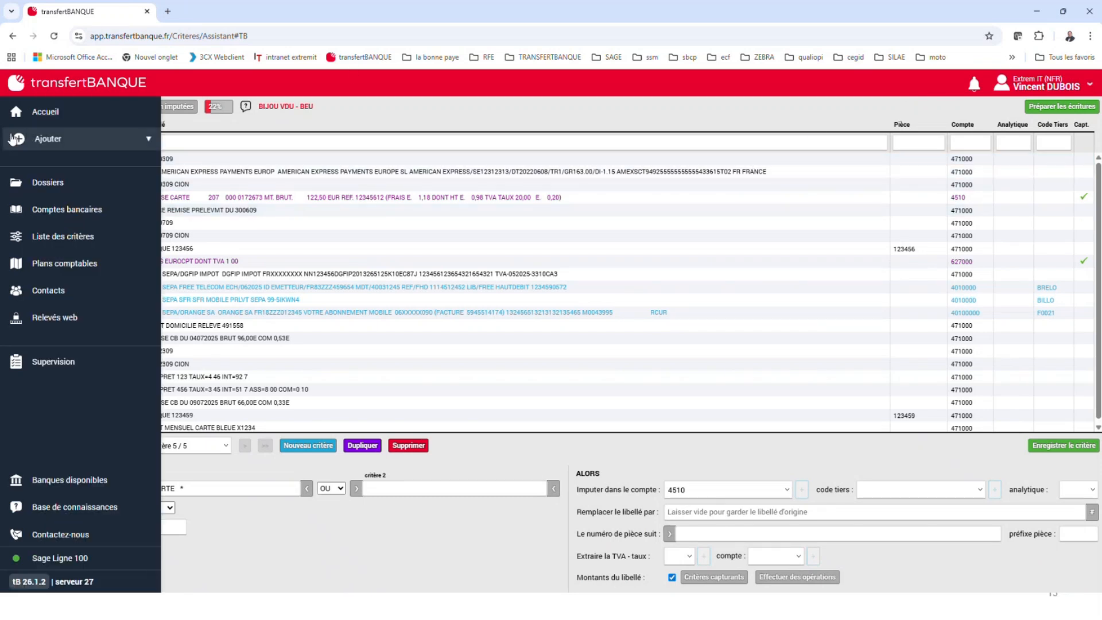
left_click(82, 116)
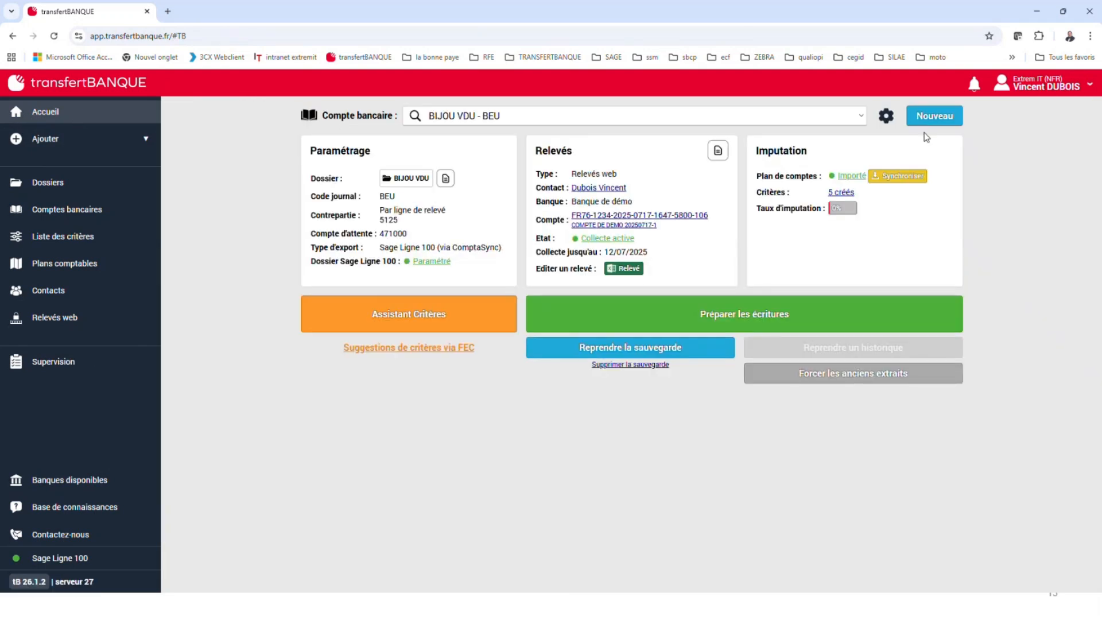
left_click(746, 310)
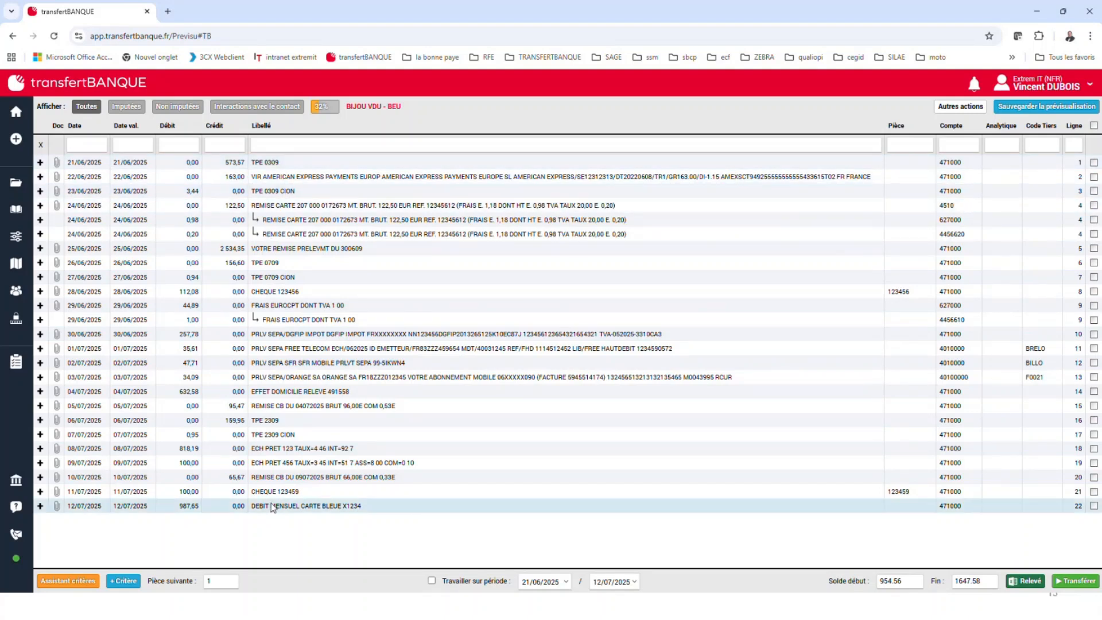
left_click(356, 395)
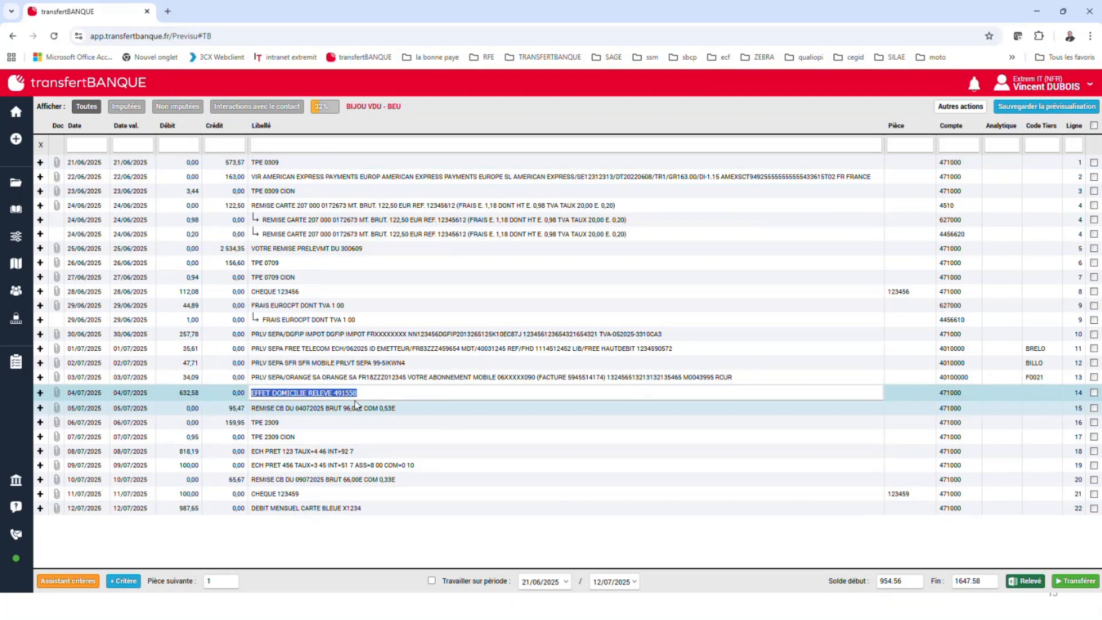
left_click(340, 363)
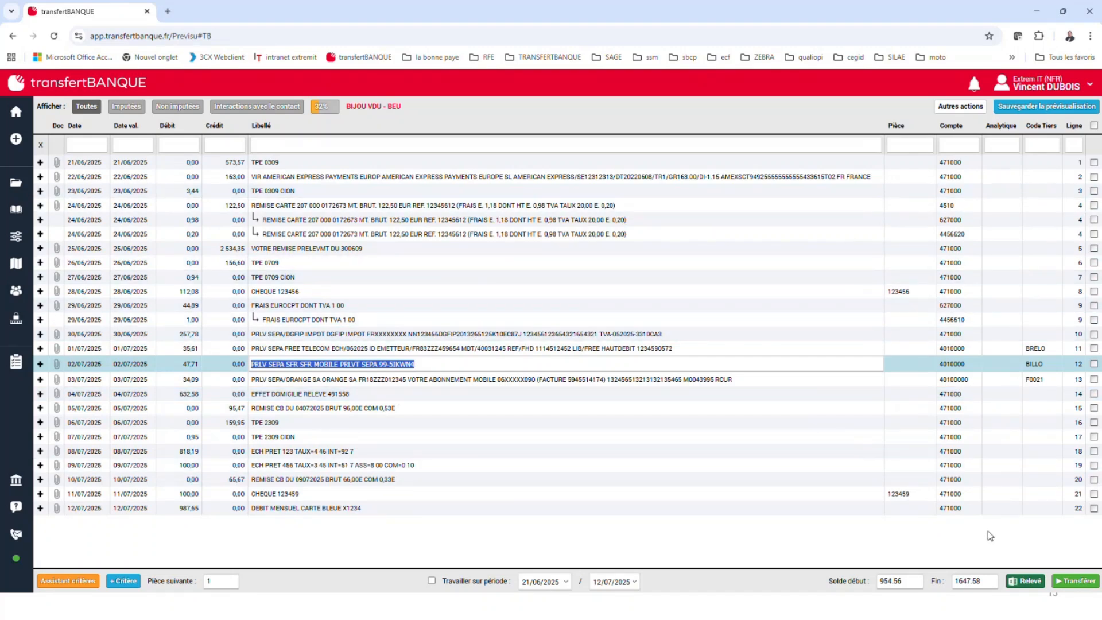
left_click(604, 231)
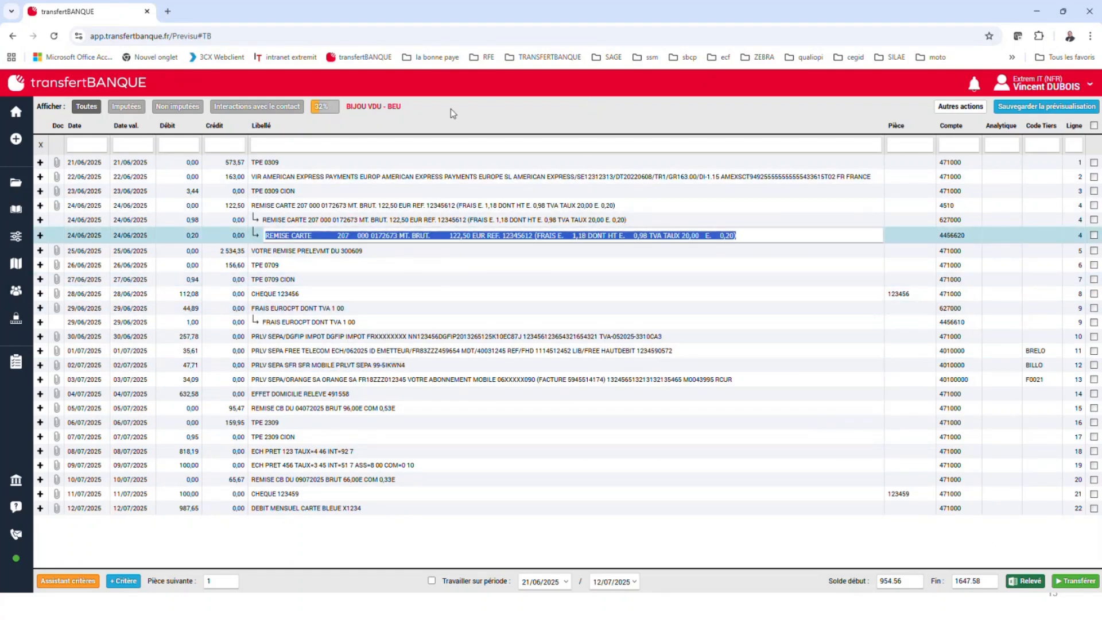
List the unassigned prepared entries and start adding a criterion on the label text "ECH PRET 123" from the 08/07/2025 entry
left_click(171, 107)
left_click(171, 107)
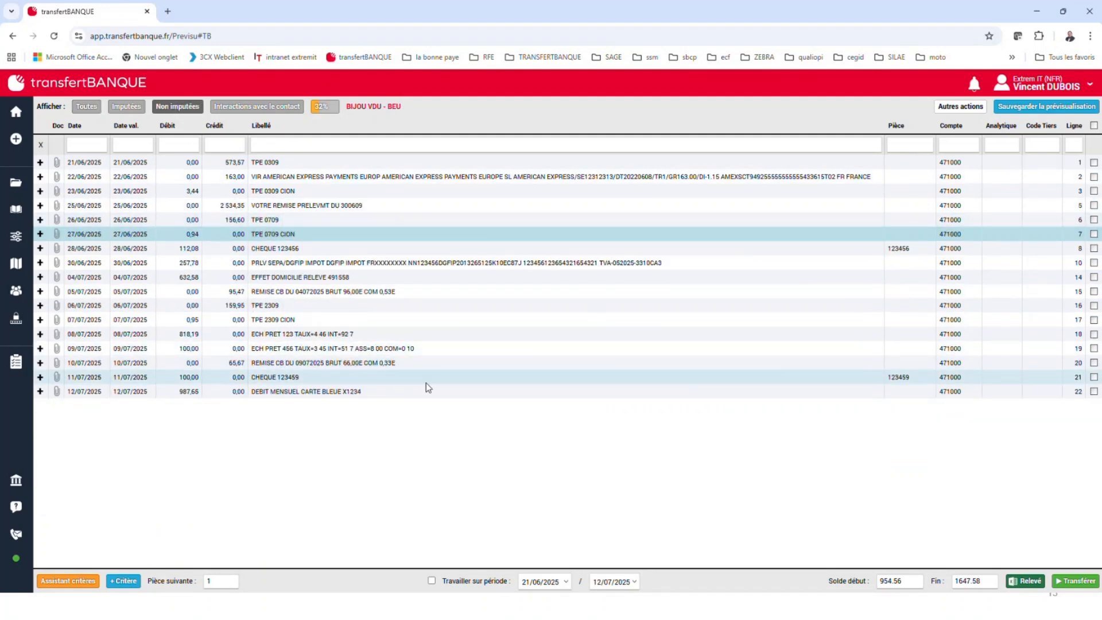
left_click(314, 337)
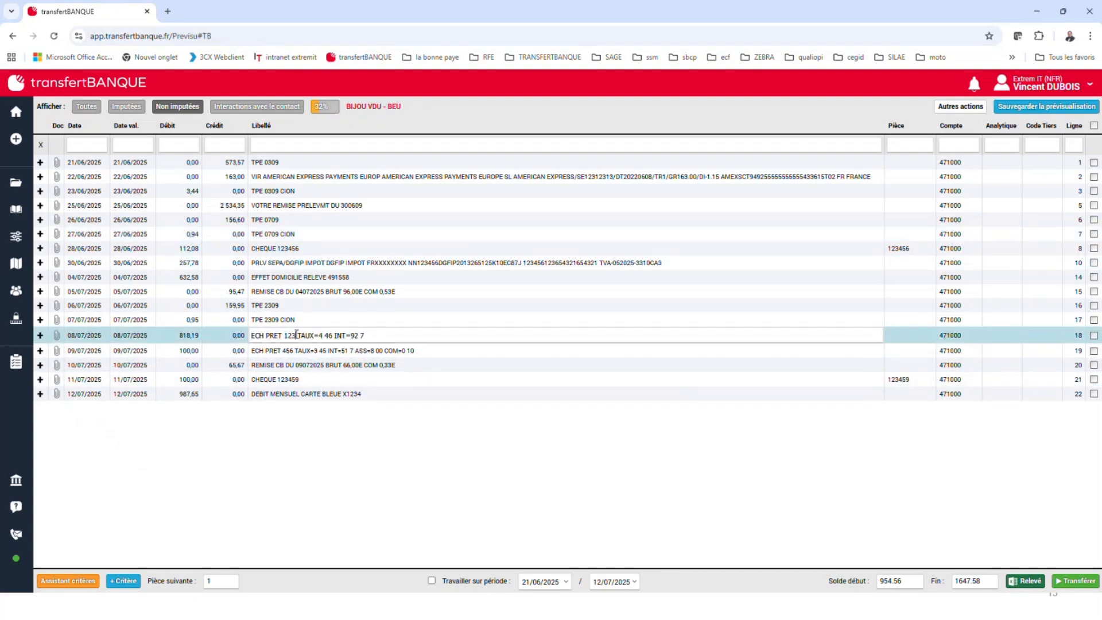
left_click_drag(296, 335, 250, 336)
left_click(123, 580)
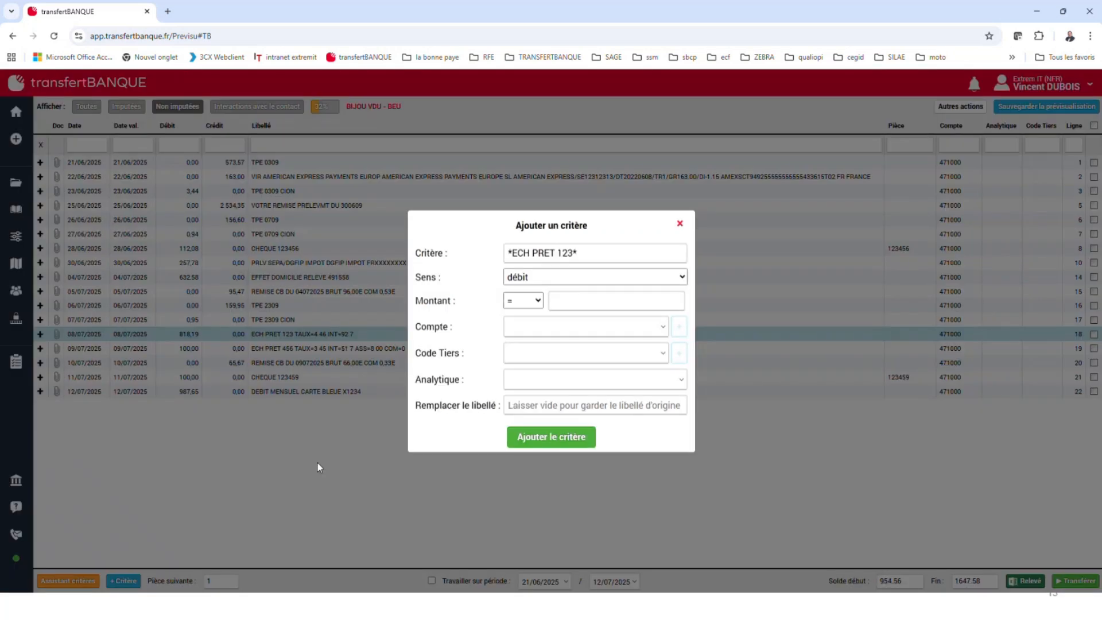
Set the account of the "ECH PRET 123" debit criterion to 16400 - Emprunt crédit joaillerie and add the criterion
left_click(632, 327)
type("164")
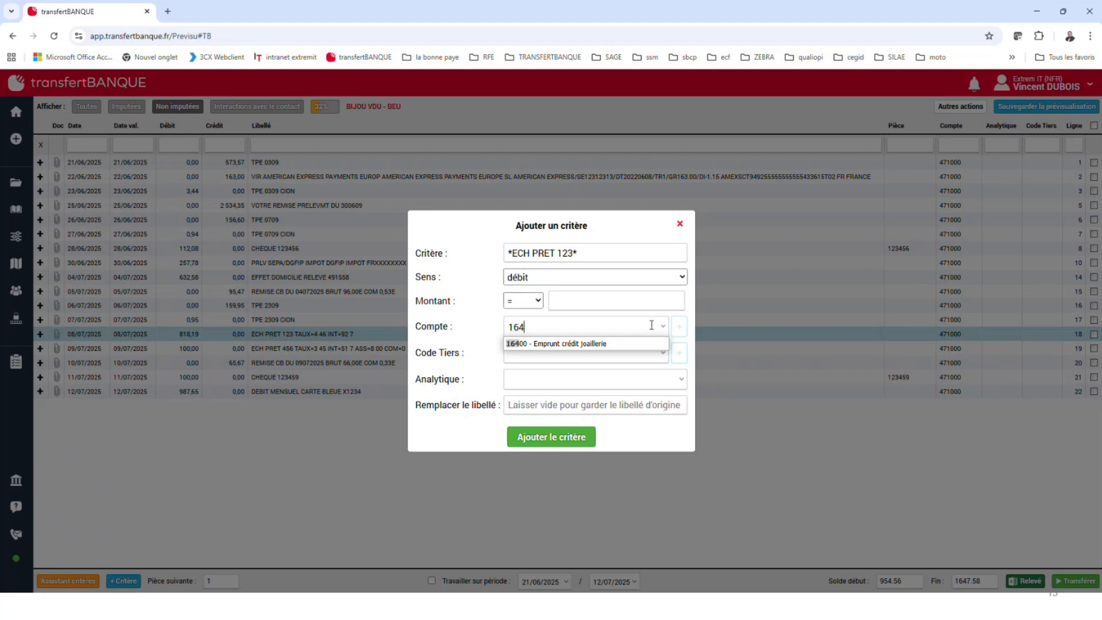
left_click(628, 344)
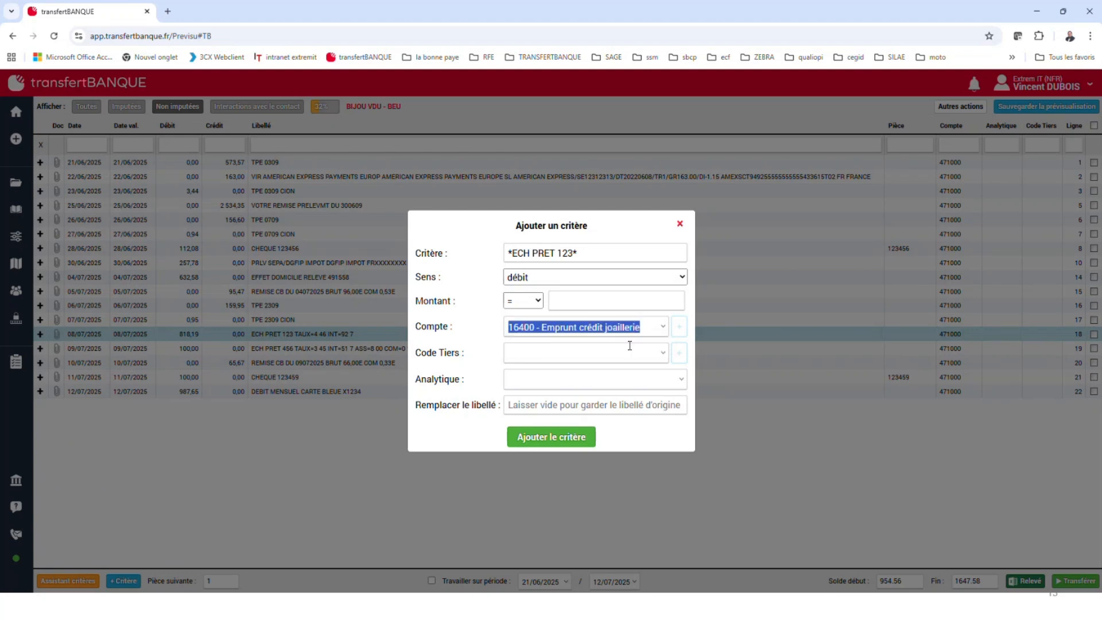
left_click(557, 437)
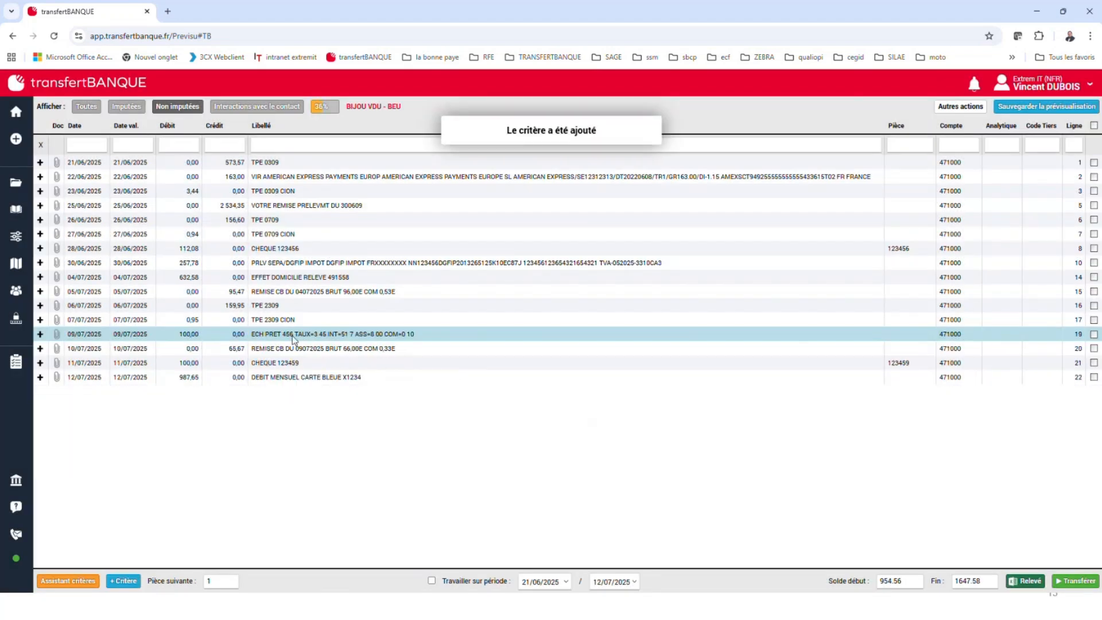
Add a debit criterion on the label text "ECH PRET 456" from the 09/07/2025 entry, assigned to account 16600 - Participation sal. expansion
left_click(292, 333)
left_click_drag(292, 333, 255, 330)
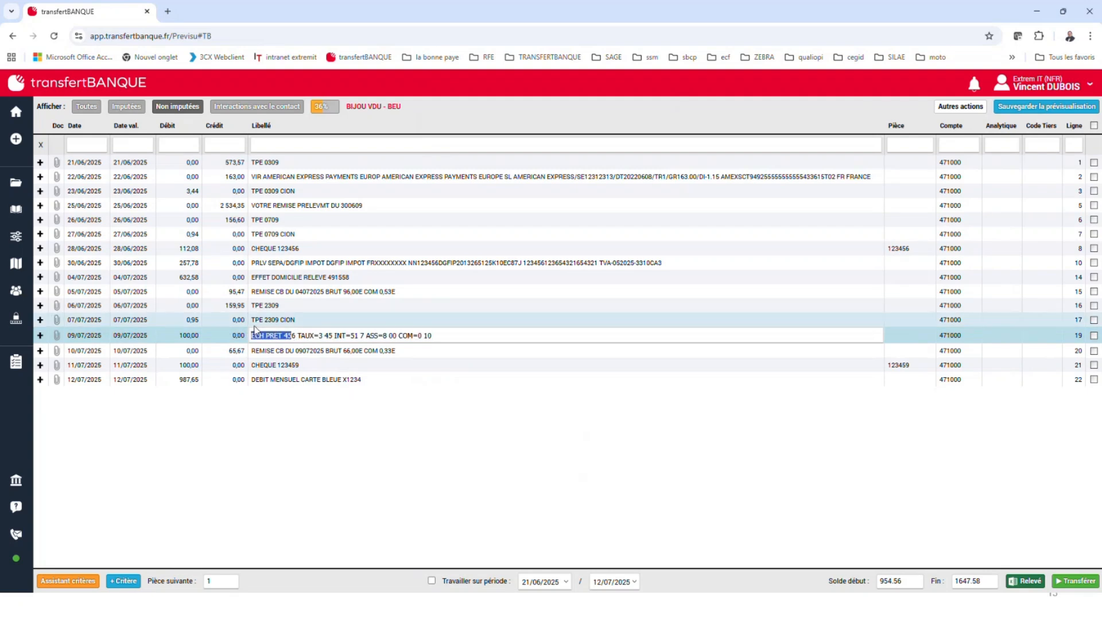
key("Home")
left_click(123, 581)
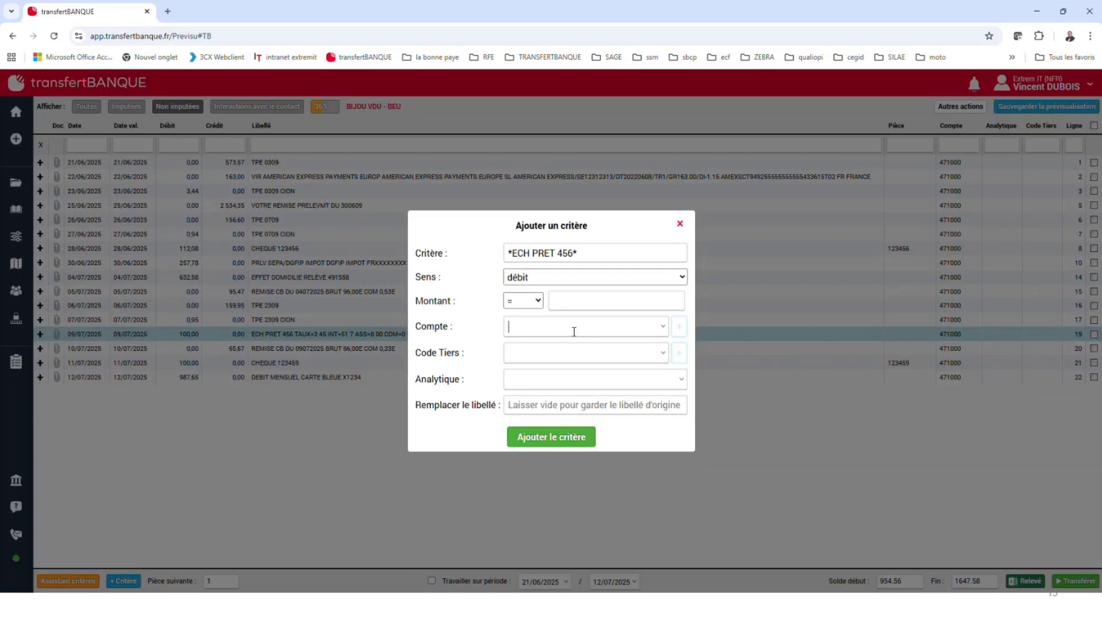
type("1")
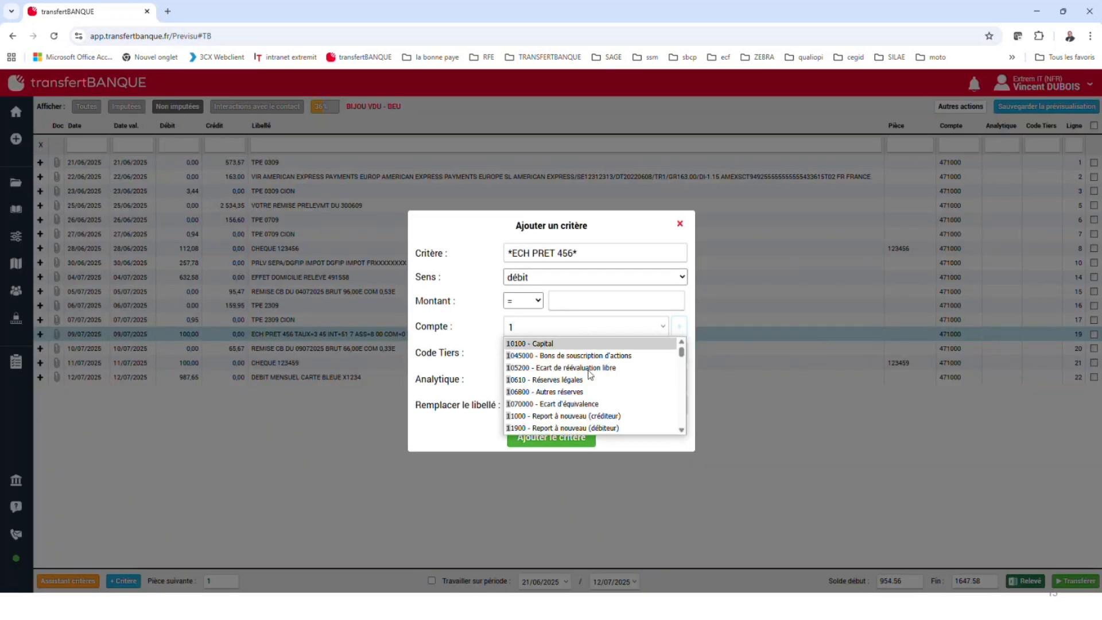
scroll(618, 405, "down", 5)
scroll(618, 406, "up", 6)
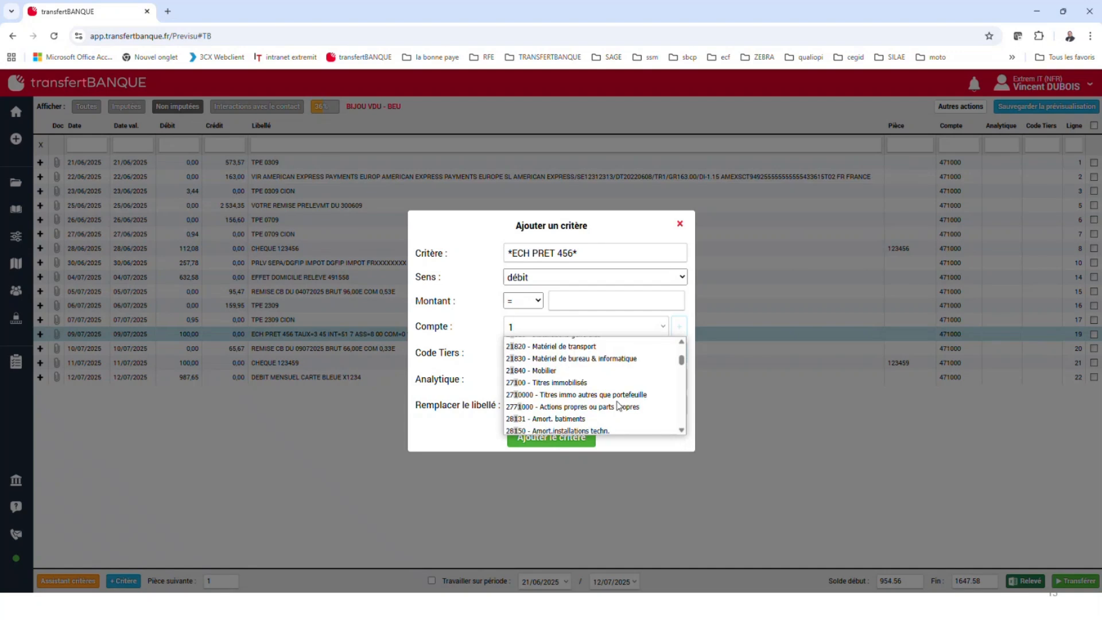
scroll(596, 409, "down", 1)
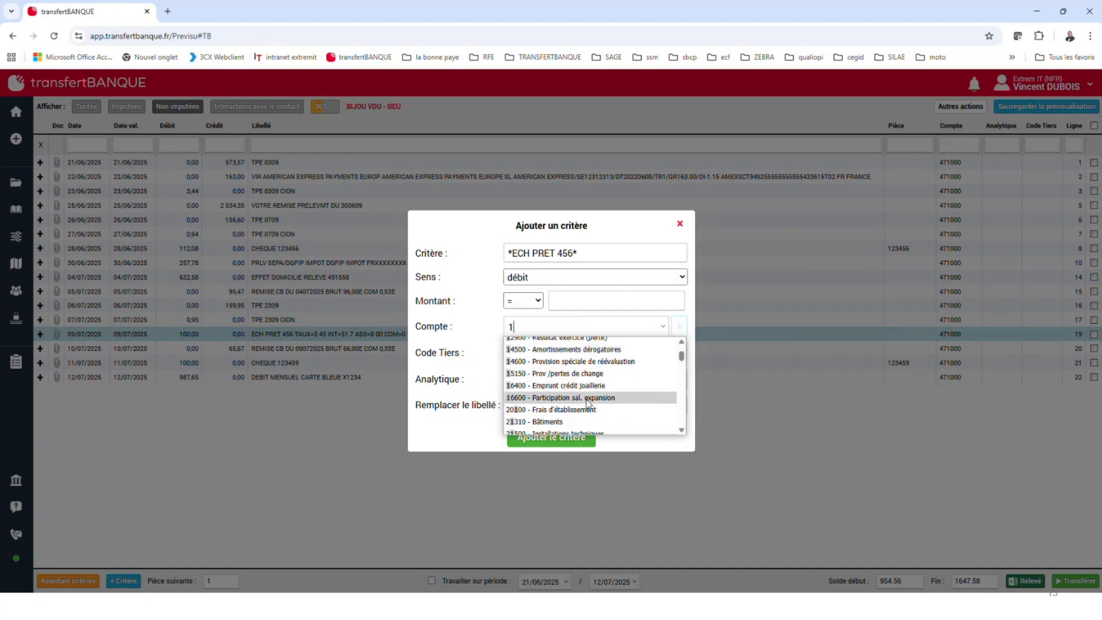
left_click(586, 398)
left_click(561, 439)
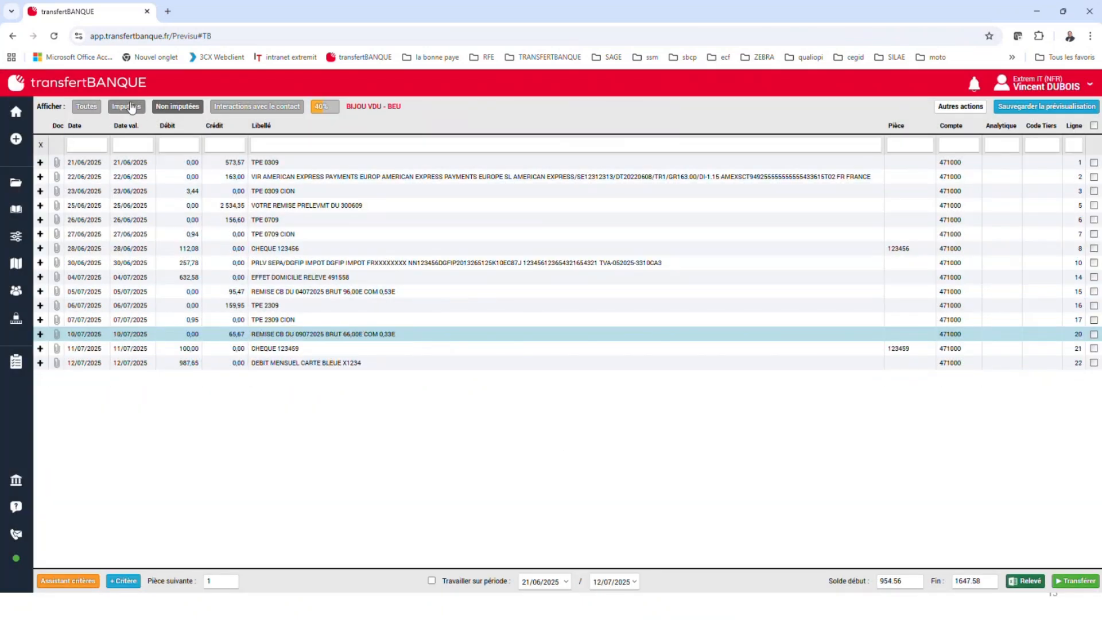
Go to the criteria assistant, display the ECH PRET 123 criterion and review the assigned and unassigned entries
left_click(77, 581)
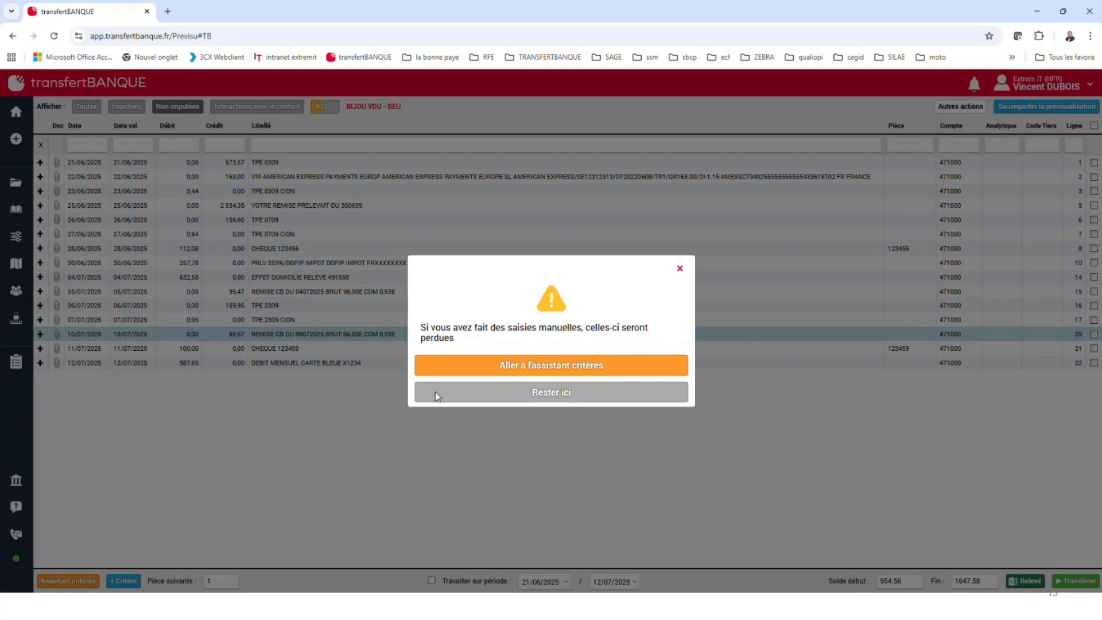
left_click(509, 369)
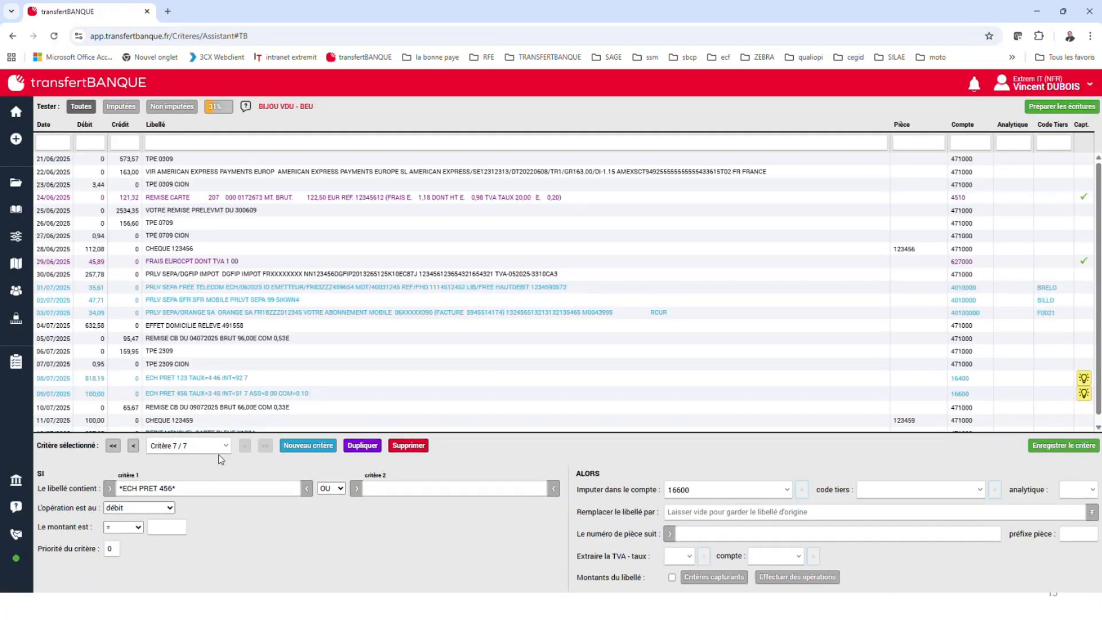
left_click(133, 445)
left_click(121, 106)
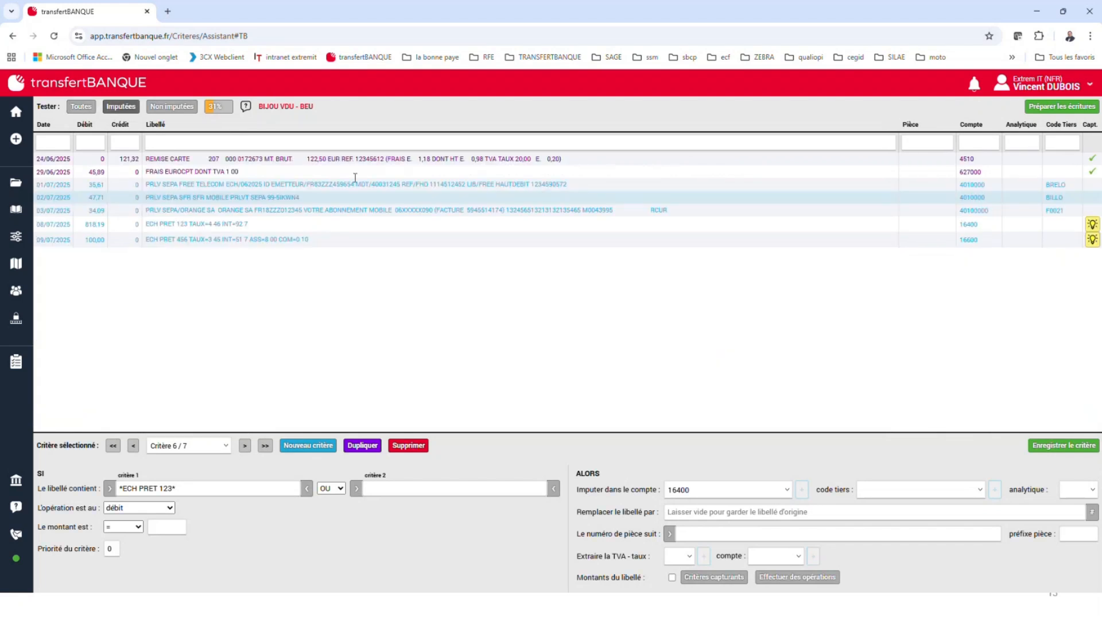
left_click(172, 107)
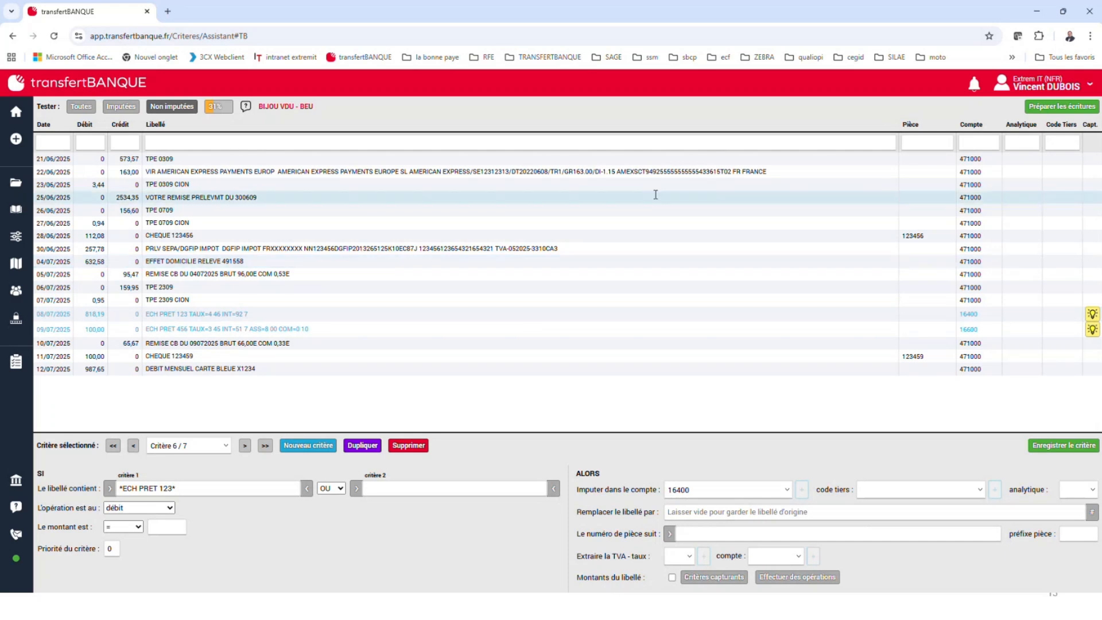
Check the CHEQUE 123456 entry in the assistant, prepare the entries again and list the unassigned ones
left_click(181, 235)
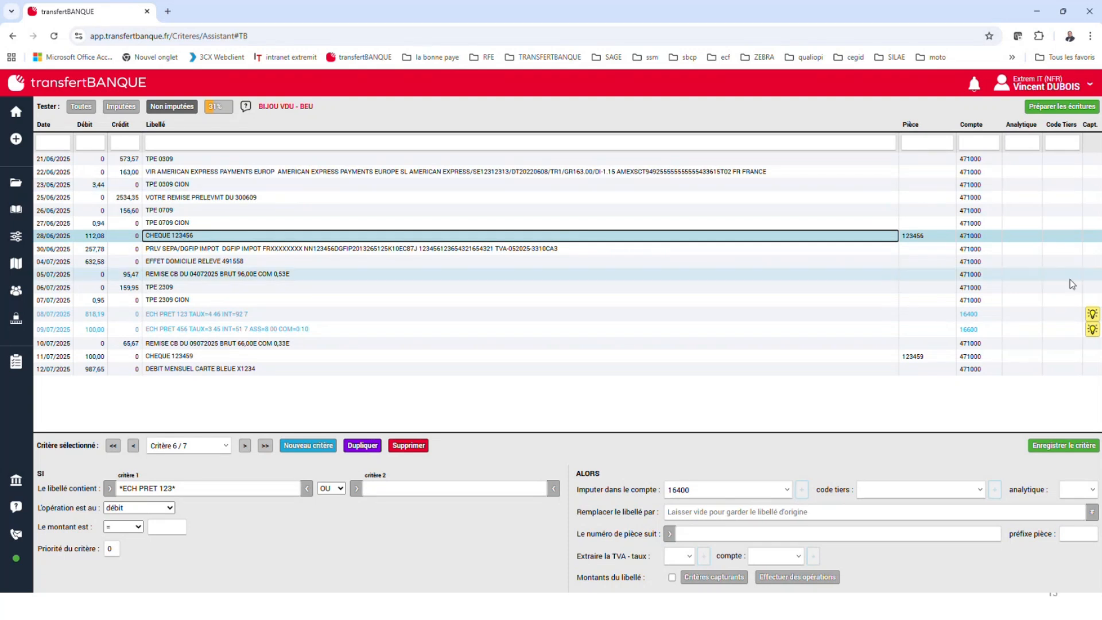
left_click(991, 233)
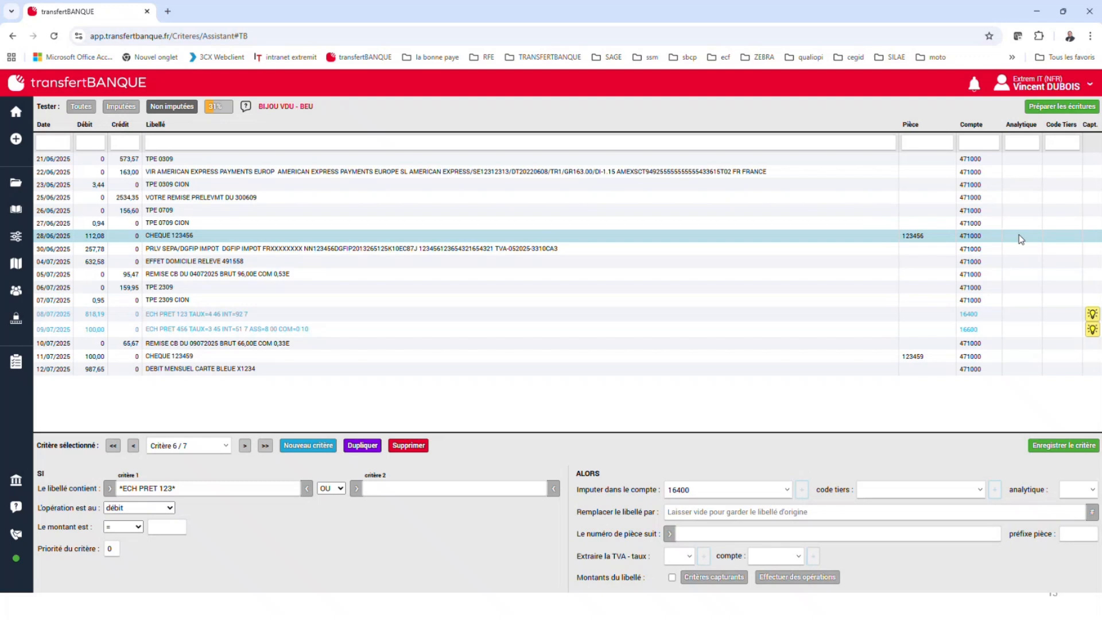
double_click(971, 235)
left_click(1059, 451)
left_click(1038, 108)
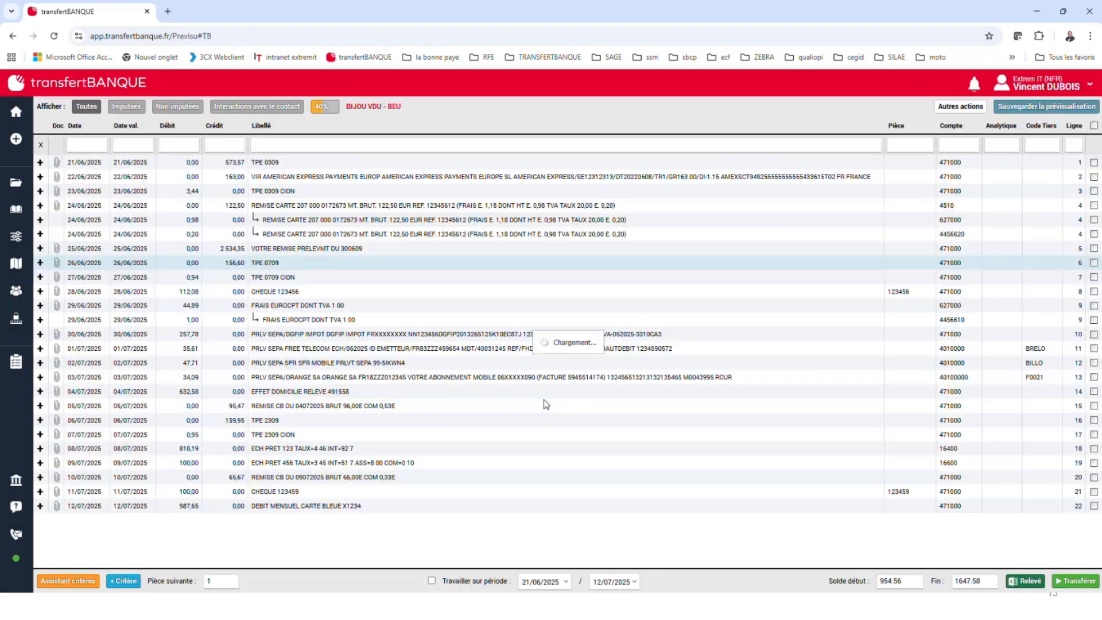
left_click(168, 109)
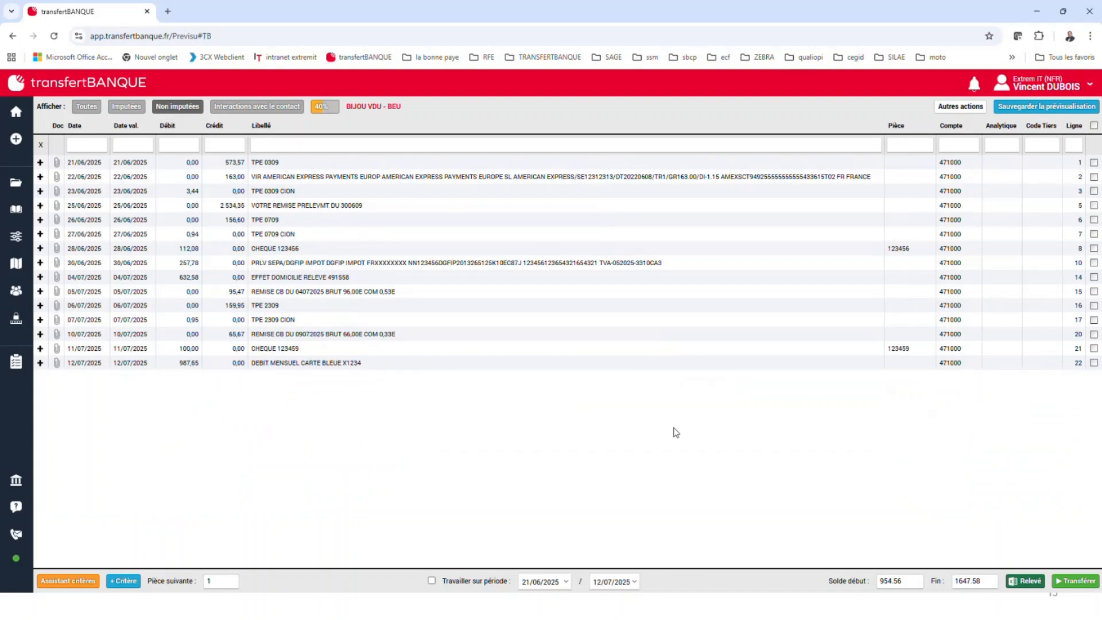
Assign the CHEQUE 123456 entry of 28/06/2025 manually to the Renault agent's third-party code, linked to account 4040000
left_click(955, 249)
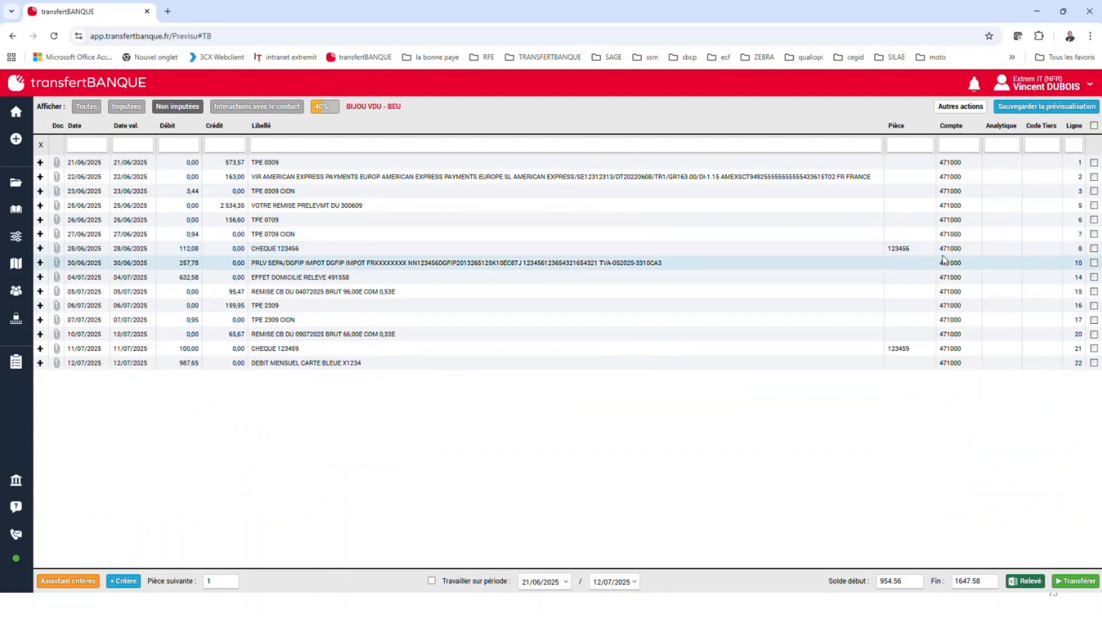
type("401")
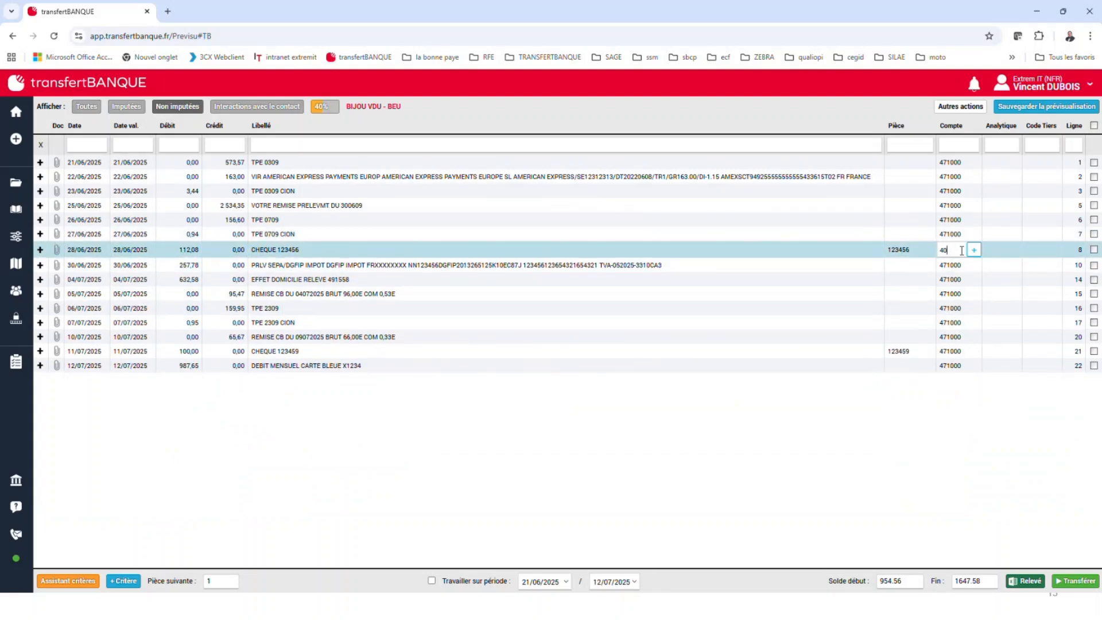
key("Tab")
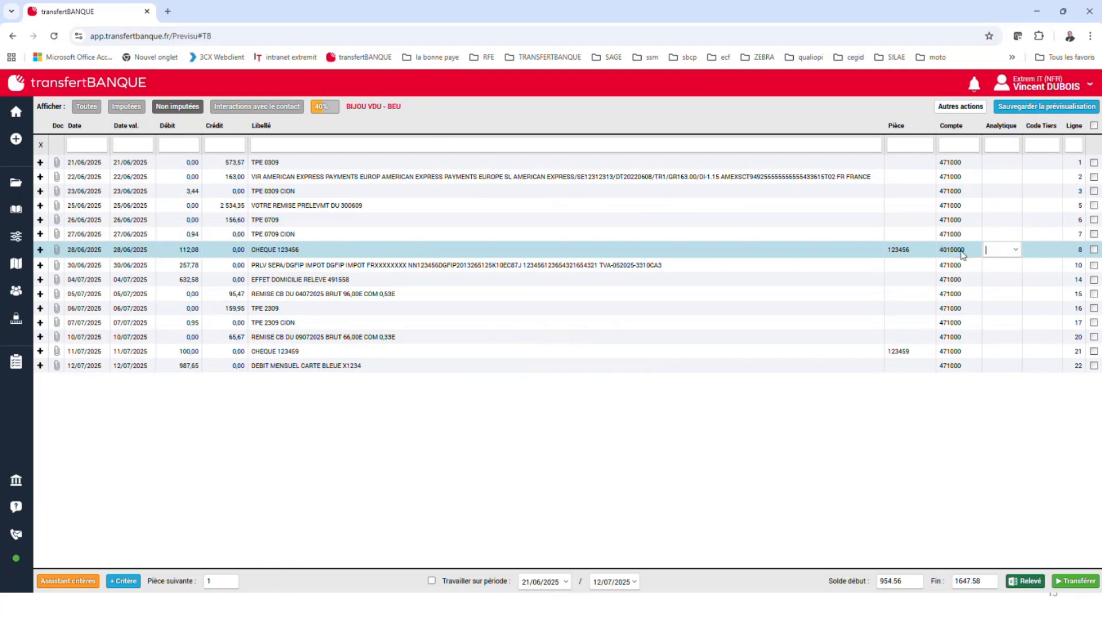
left_click(1012, 250)
left_click(1054, 249)
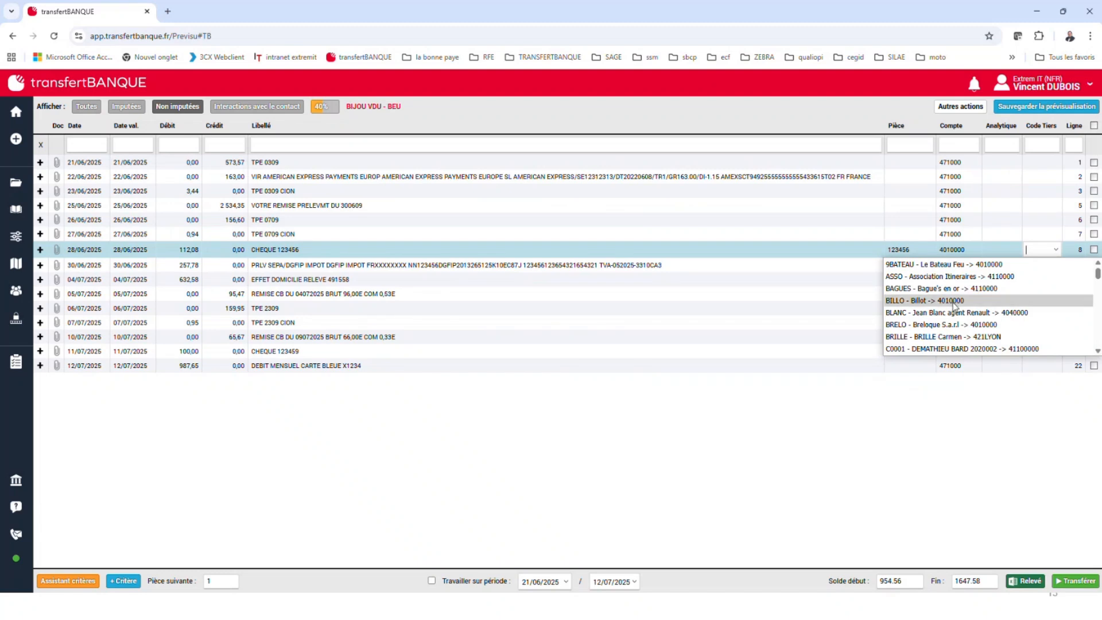
left_click(982, 313)
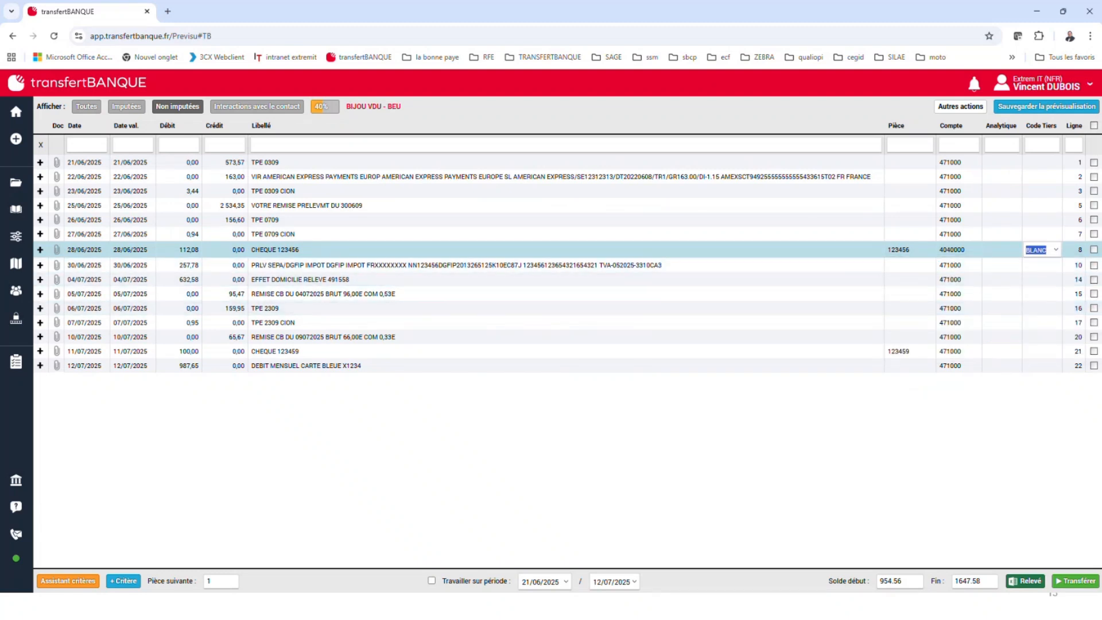
left_click(1015, 269)
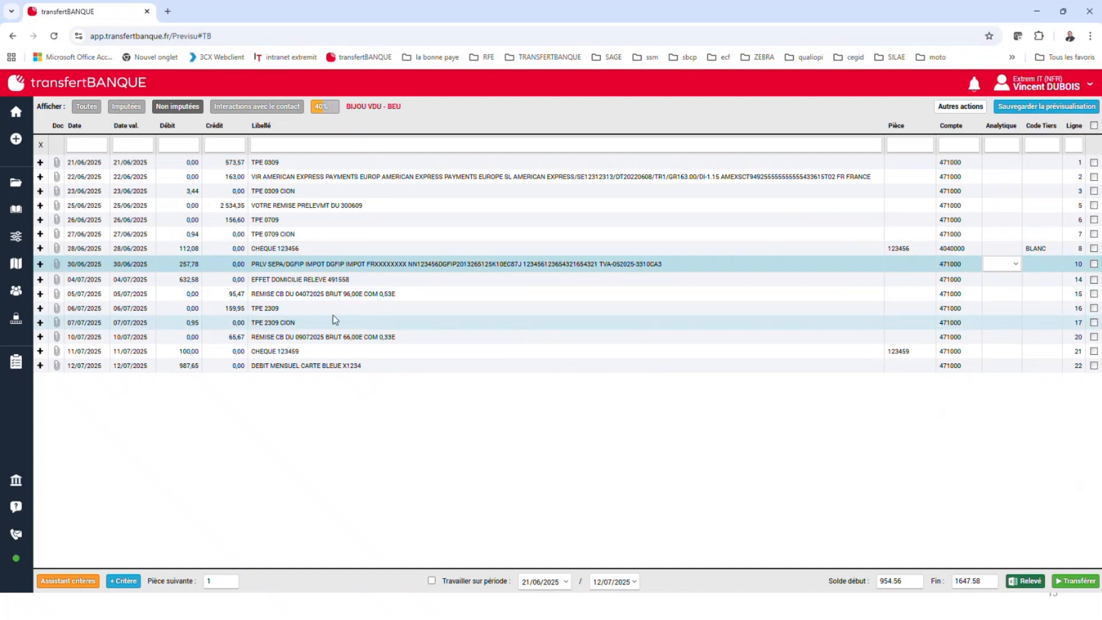
Assign the CHEQUE 123459 entry of 11/07/2025 manually to the third-party code linked to account 421LYON
left_click(327, 356)
left_click(947, 351)
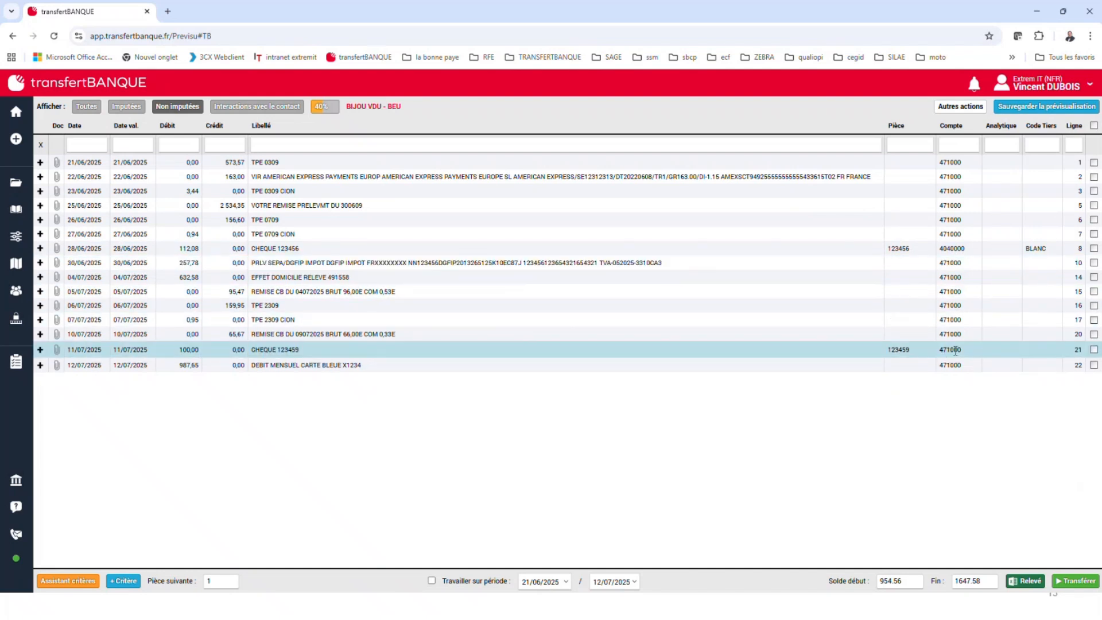
type("401")
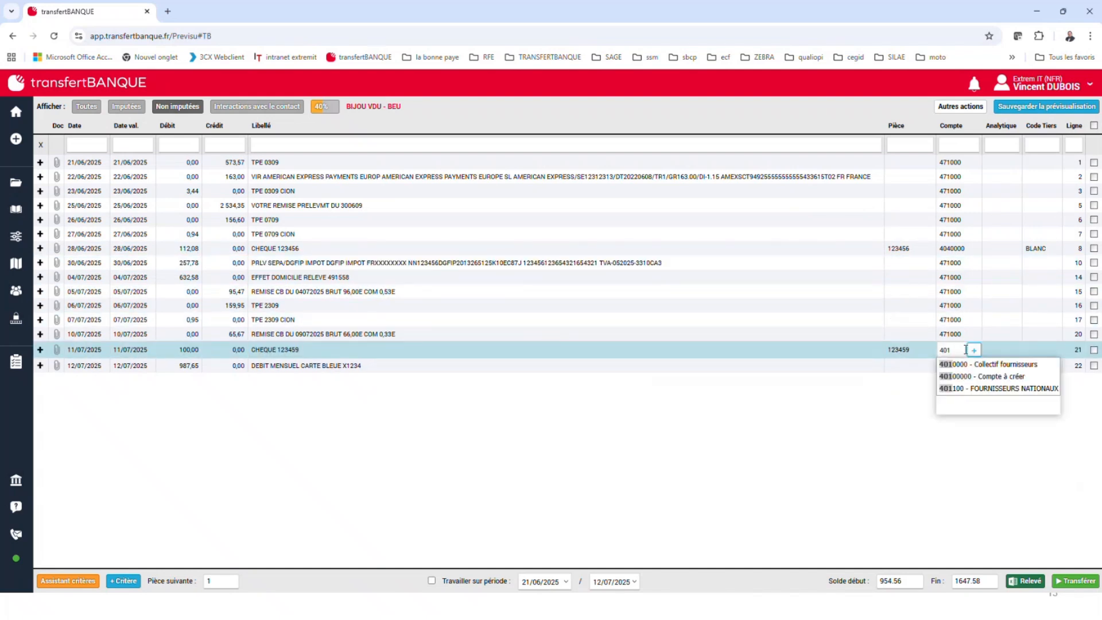
left_click(986, 364)
left_click(1046, 349)
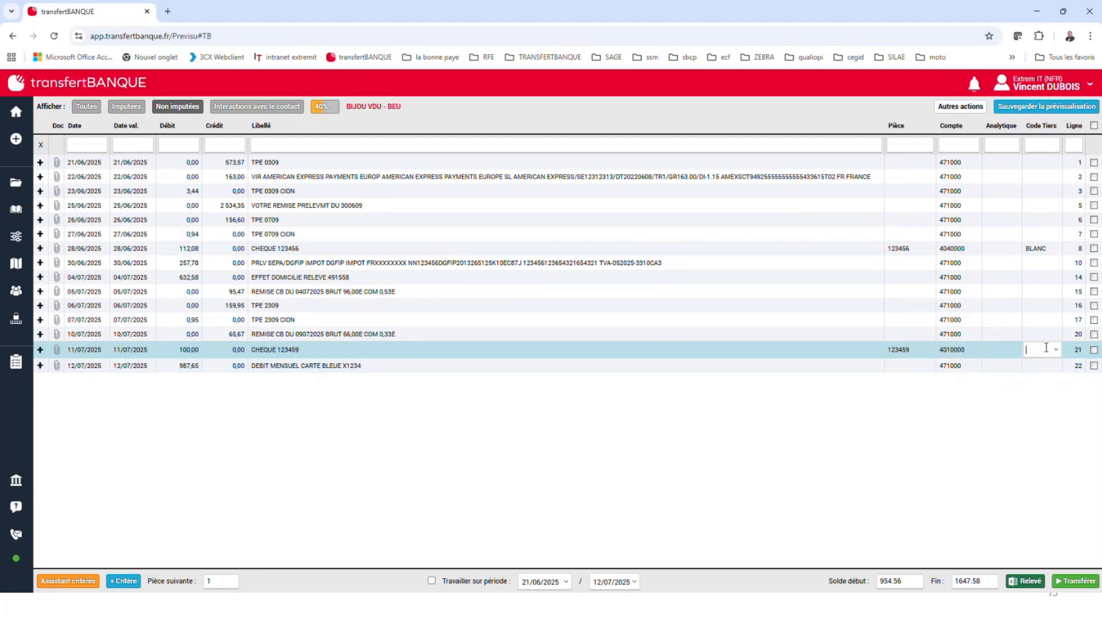
left_click(1055, 349)
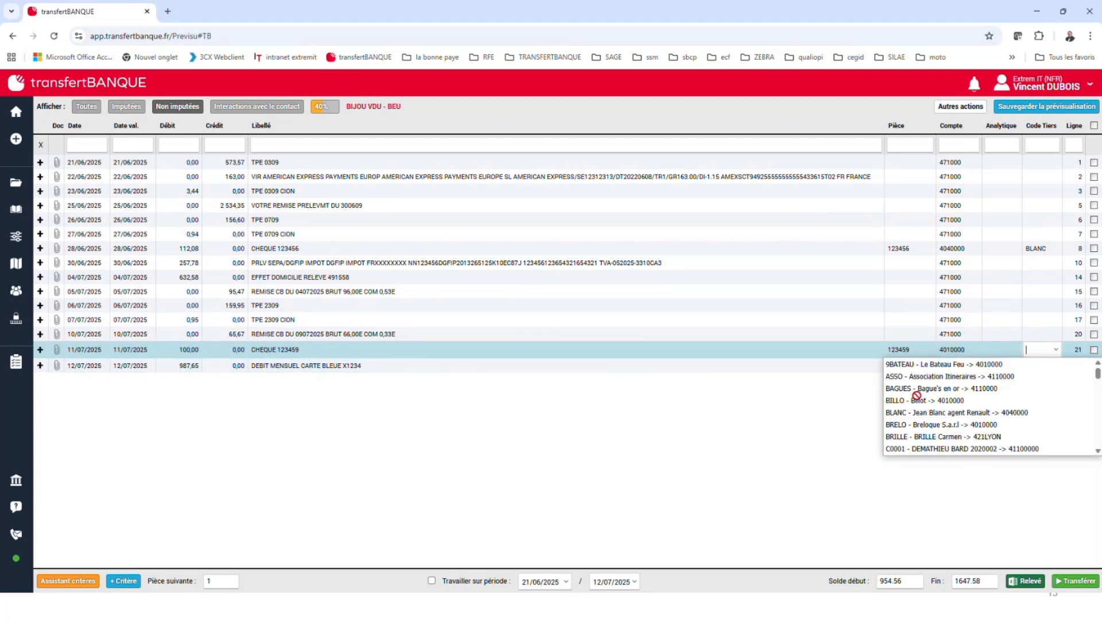
left_click(929, 436)
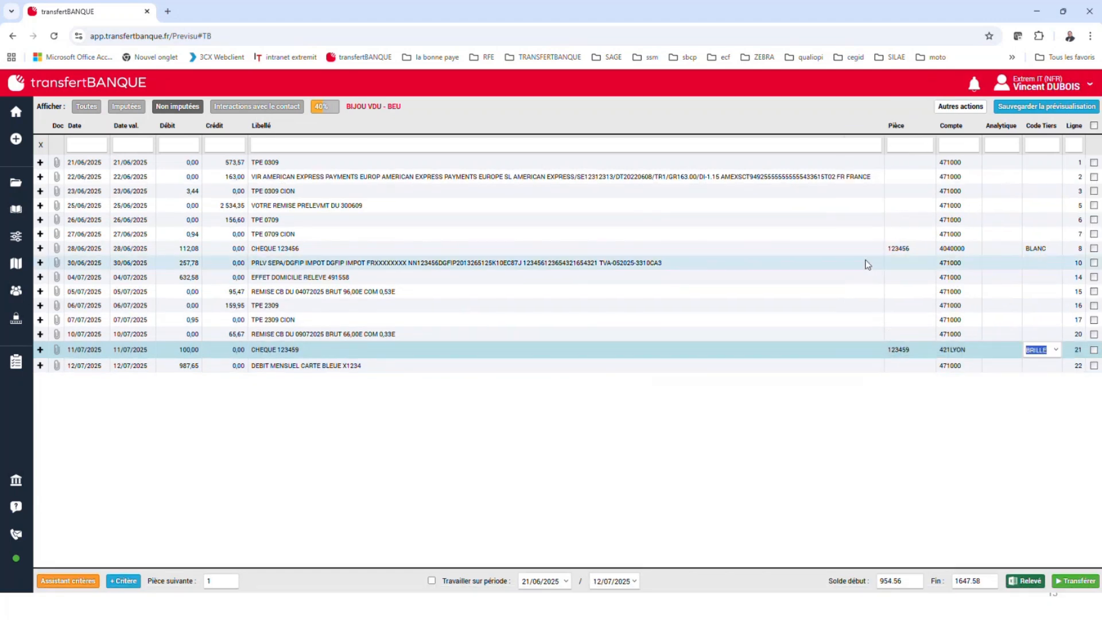
left_click(870, 262)
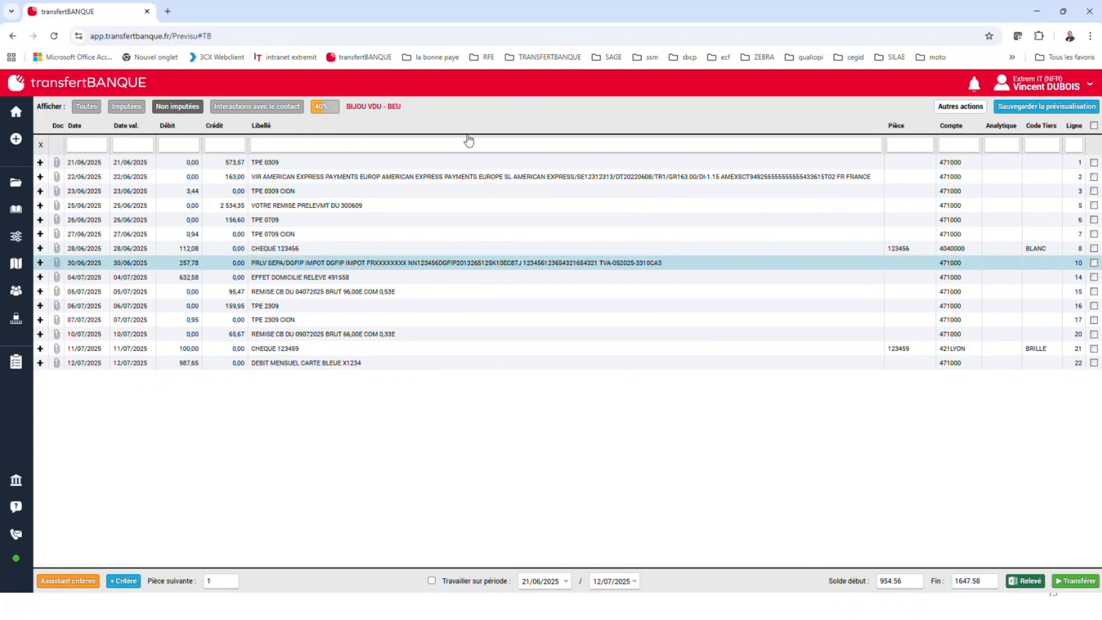
Compare the lists of assigned and unassigned entries to check where the two manually assigned cheques are listed
left_click(129, 108)
left_click(176, 109)
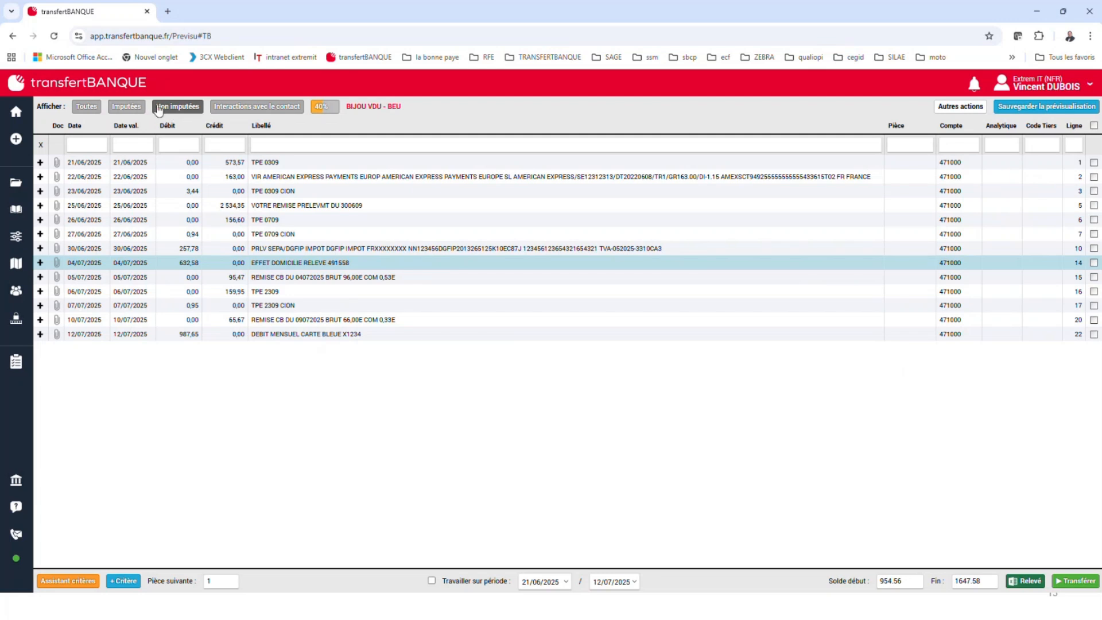
left_click(126, 106)
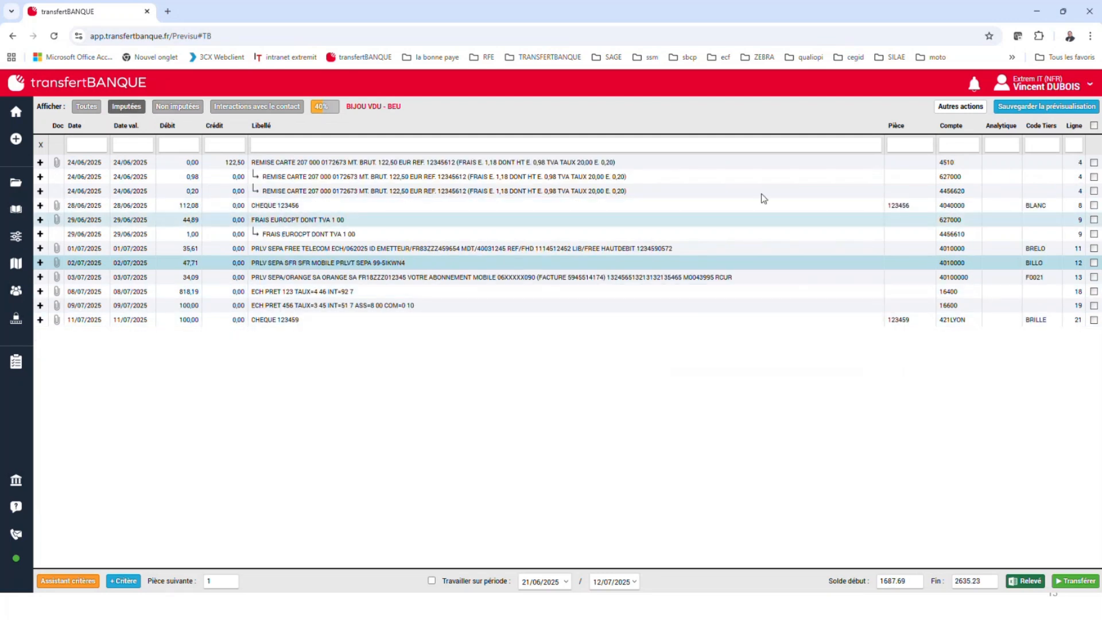
left_click(178, 106)
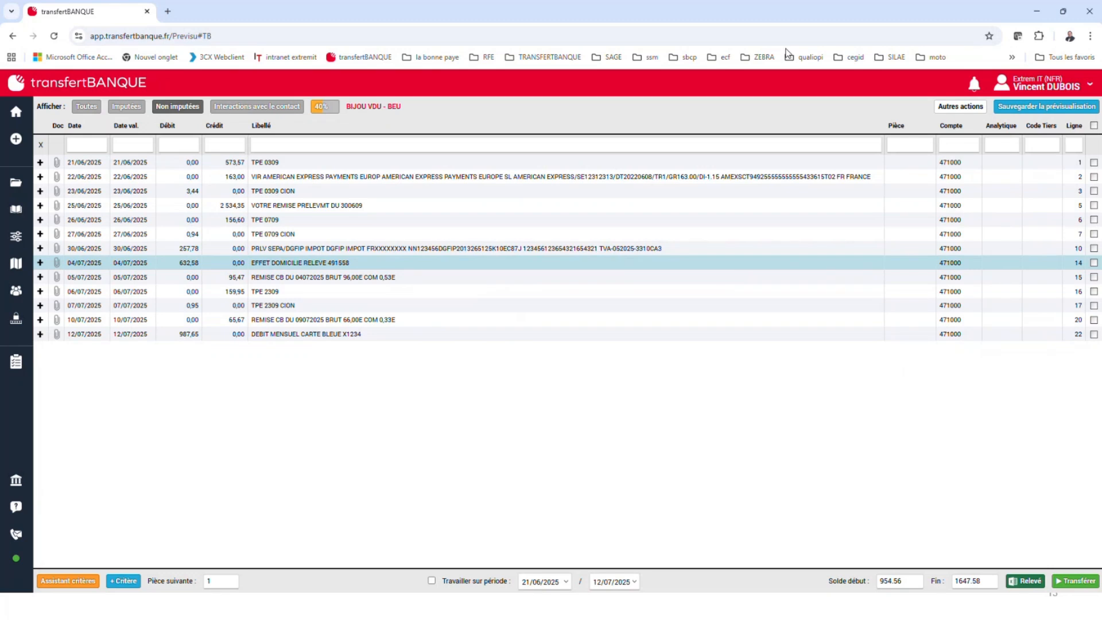
left_click(129, 108)
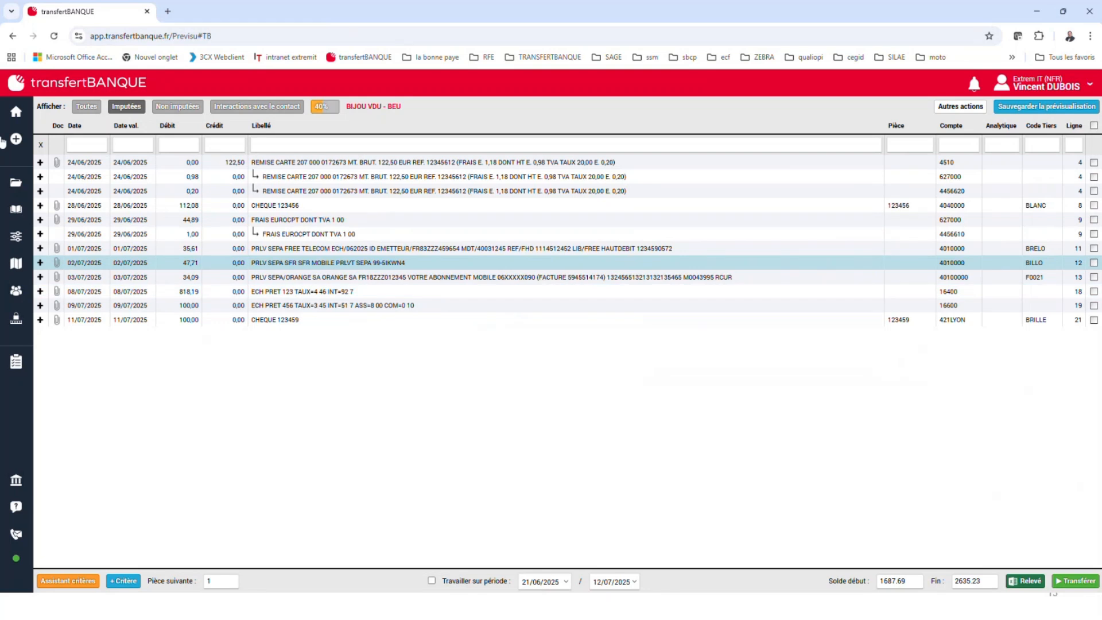
Leave the entry preview without saving its changes and open the criteria list of BIJOU VDU - BEU
mouse_move(6, 142)
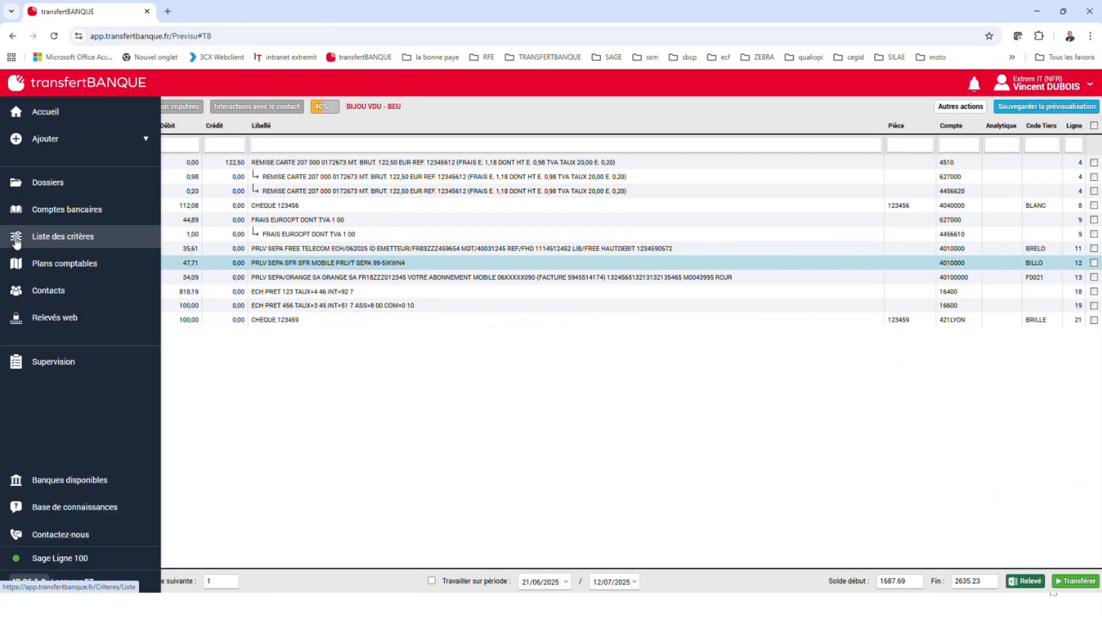
left_click(17, 241)
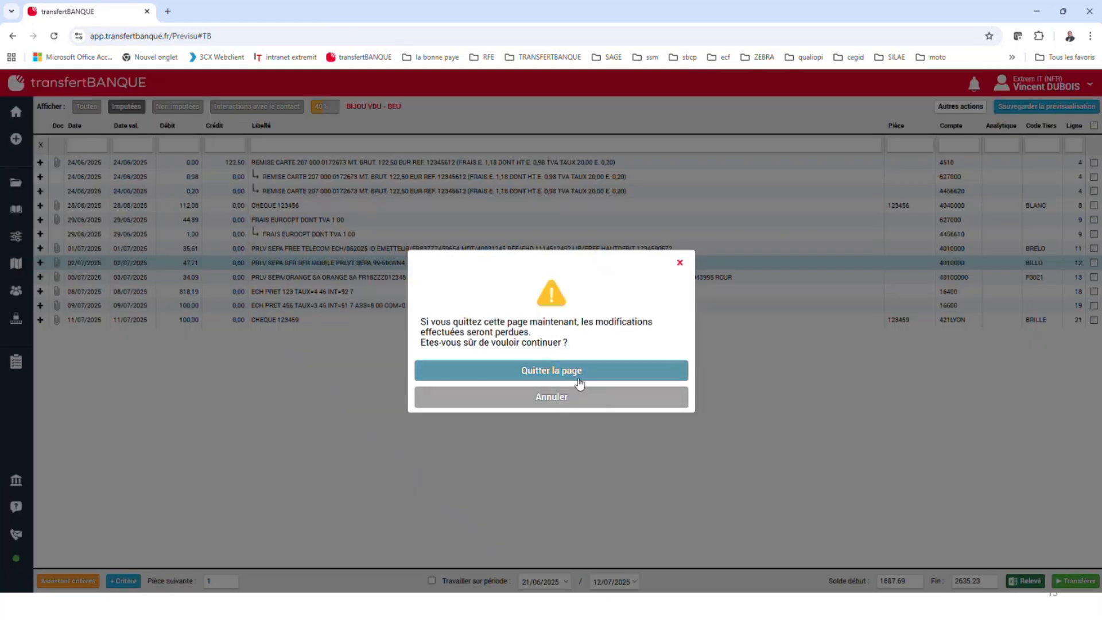
left_click(580, 383)
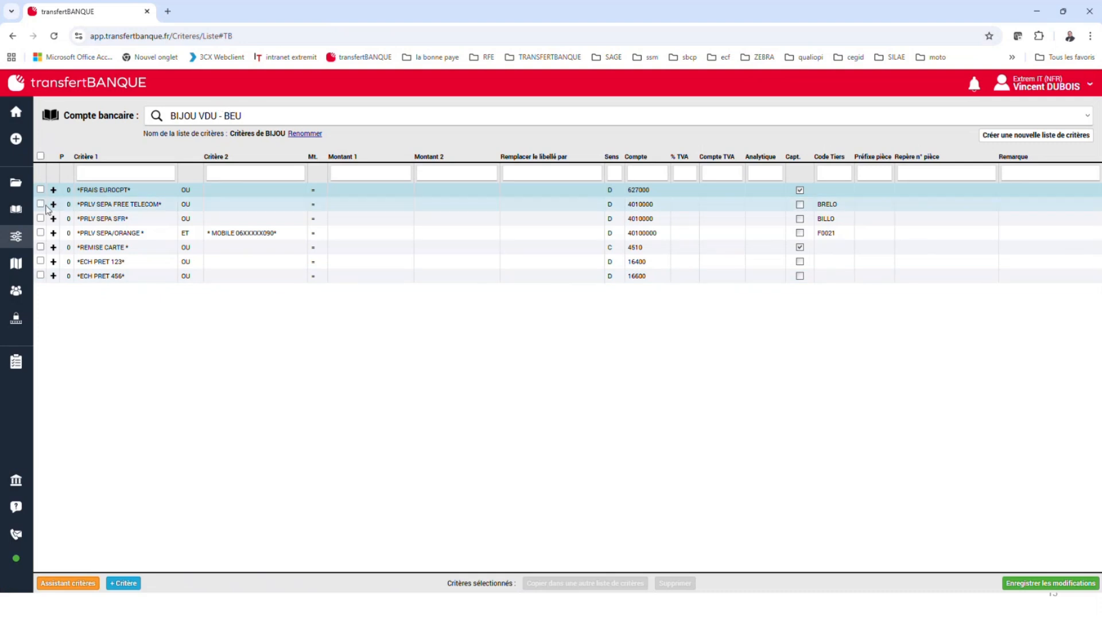
Set up a copy of the FRAIS EUROCPT, PRLV SEPA FREE TELECOM and PRLV SEPA SFR criteria to CARO_V2 - BEU, and close it without copying
left_click(40, 189)
left_click(40, 203)
left_click(40, 218)
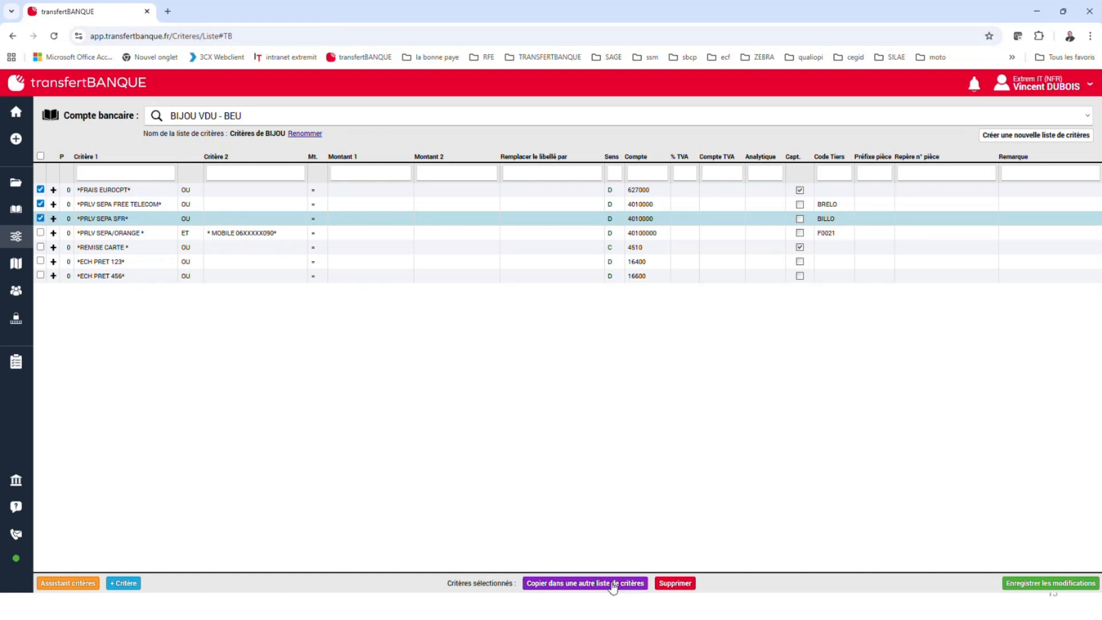
left_click(612, 584)
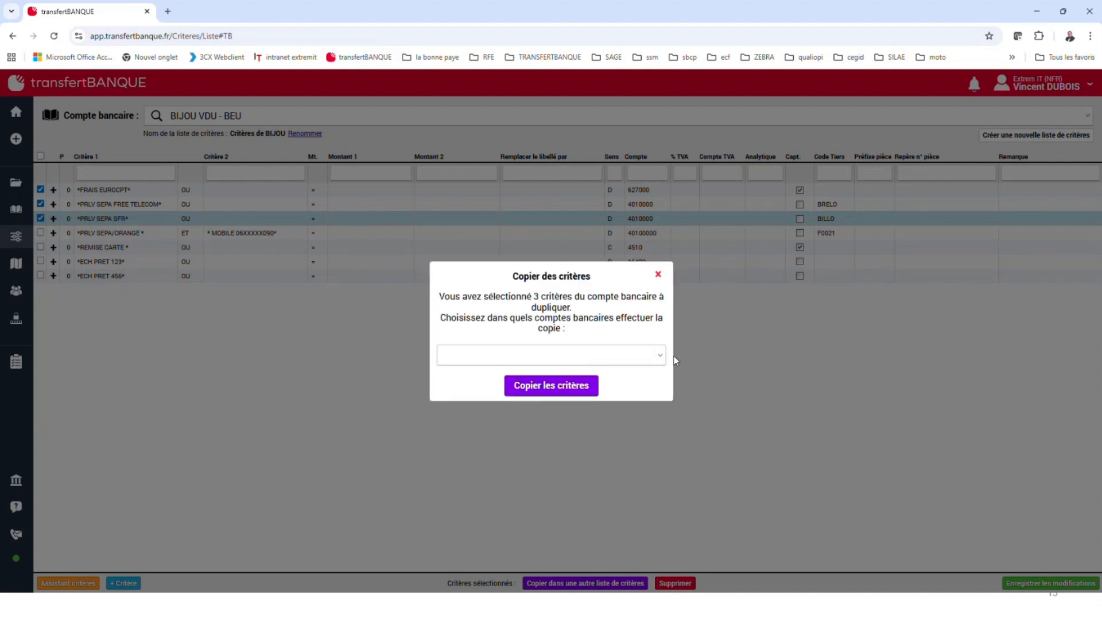
left_click(660, 356)
scroll(552, 423, "down", 5)
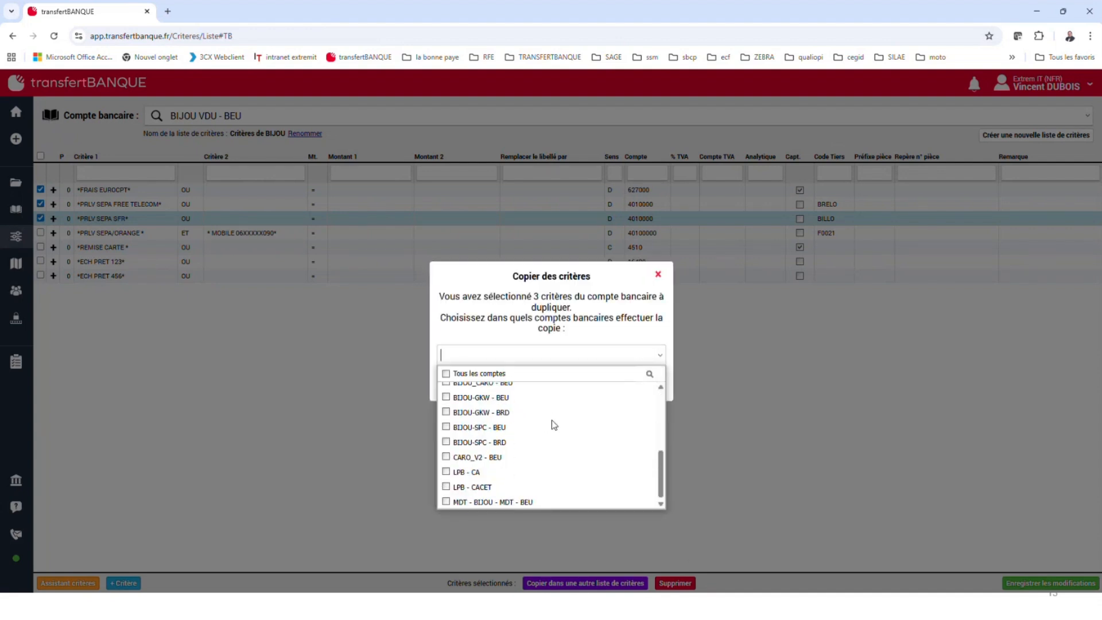
left_click(482, 457)
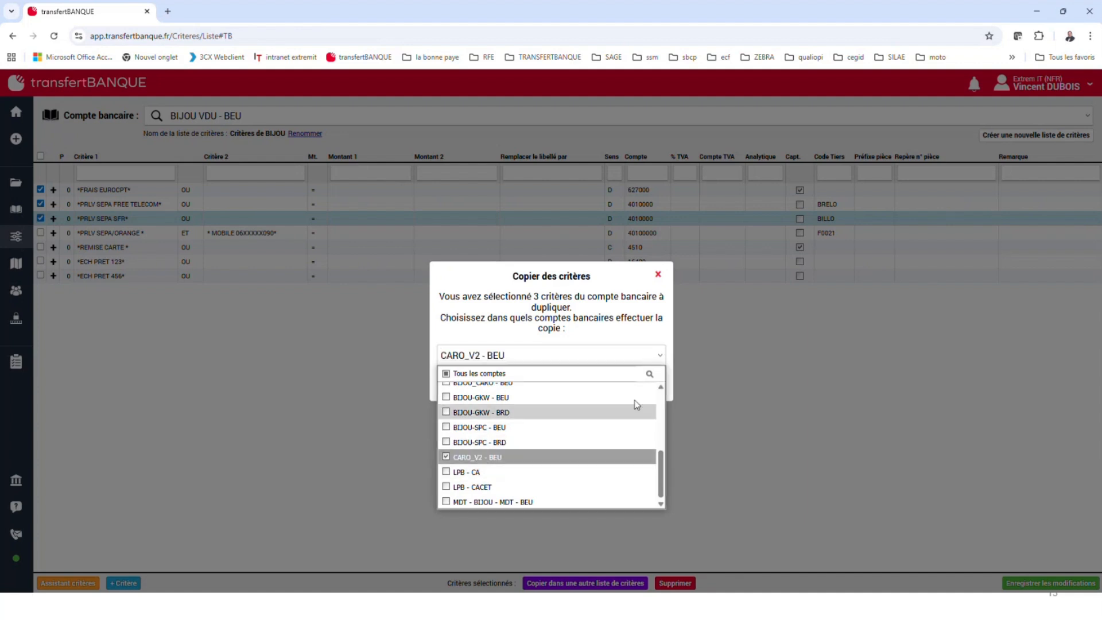
left_click(793, 412)
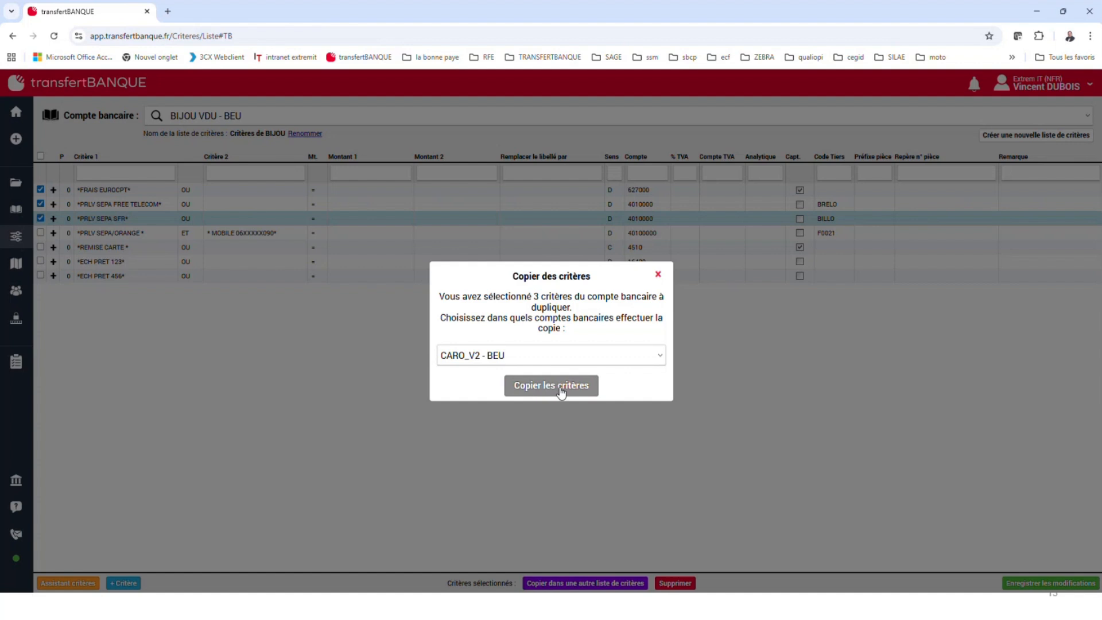
left_click(658, 274)
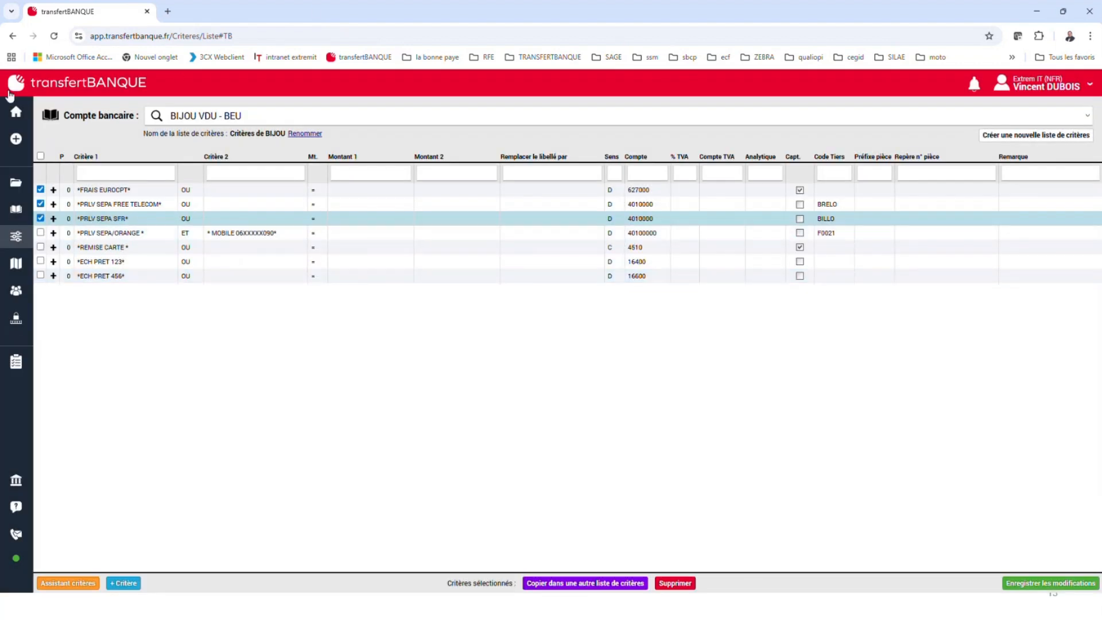
Prepare the BIJOU VDU - BEU entries again and review the unassigned, assigned and complete entry lists
left_click(16, 112)
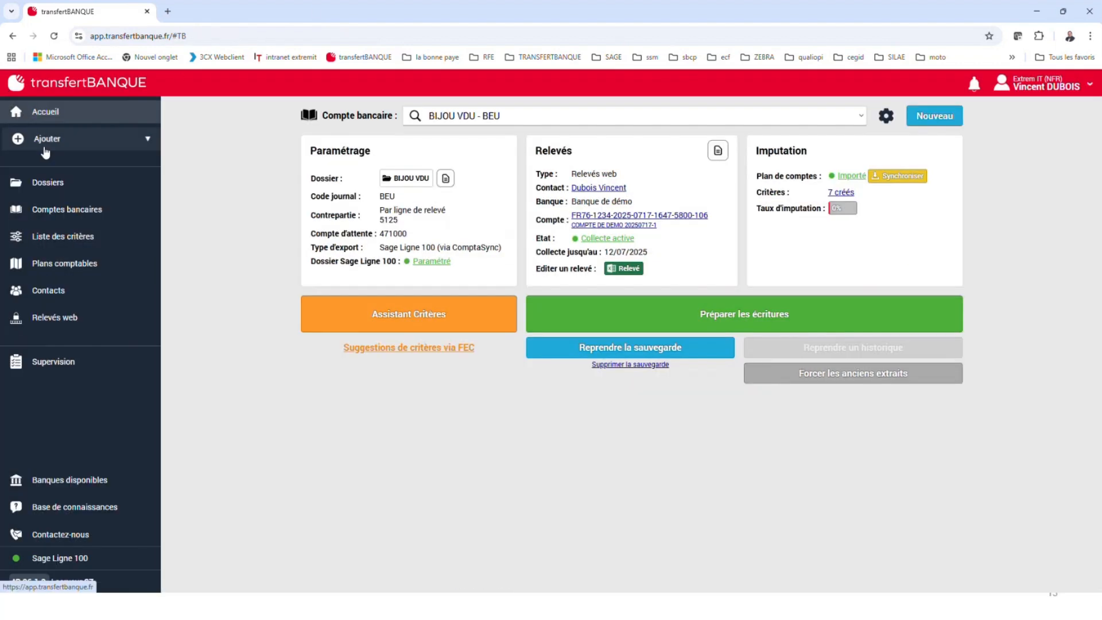
left_click(703, 317)
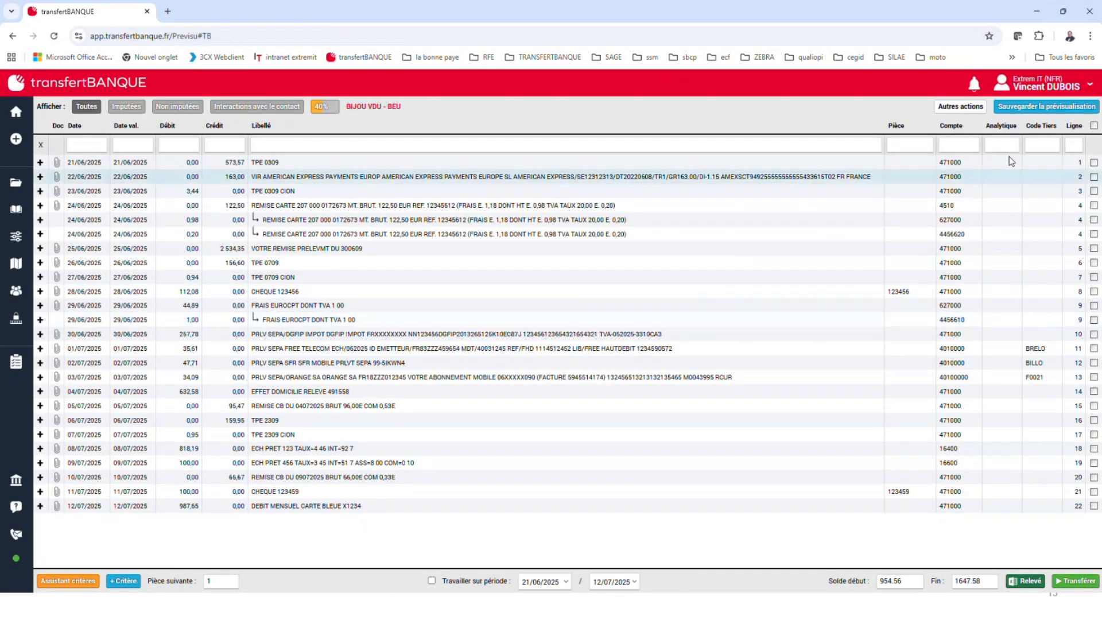
left_click(160, 109)
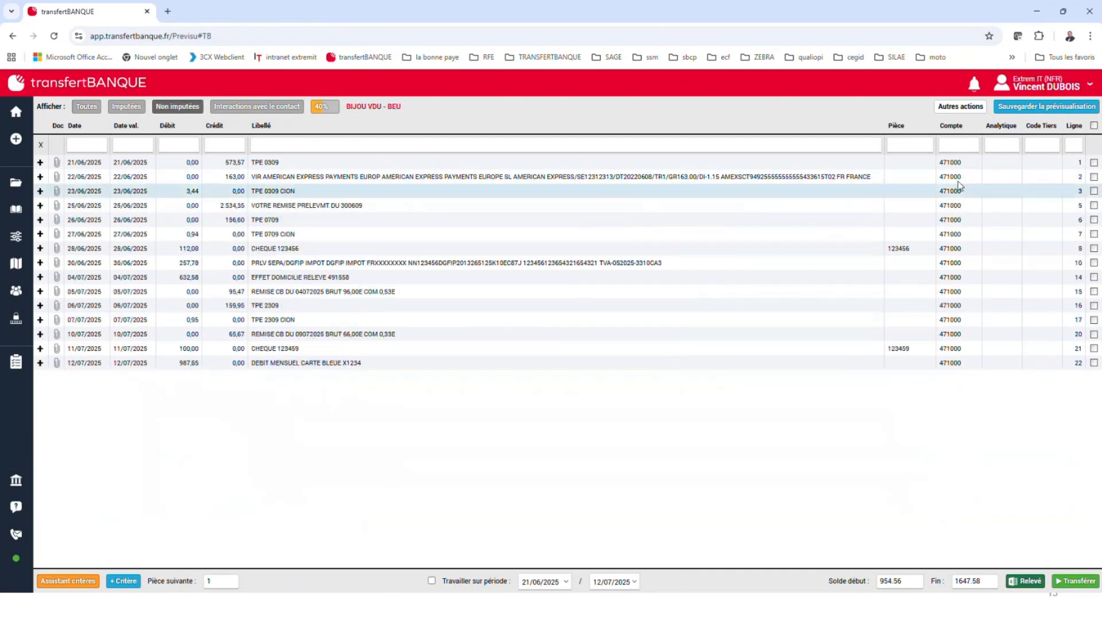
left_click(117, 106)
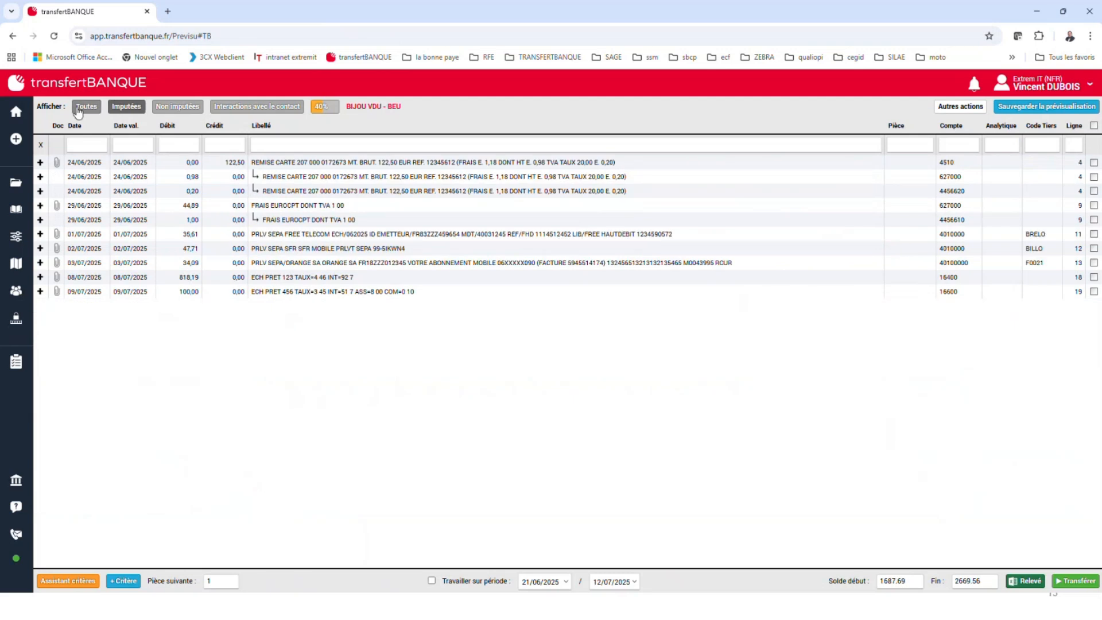
left_click(87, 106)
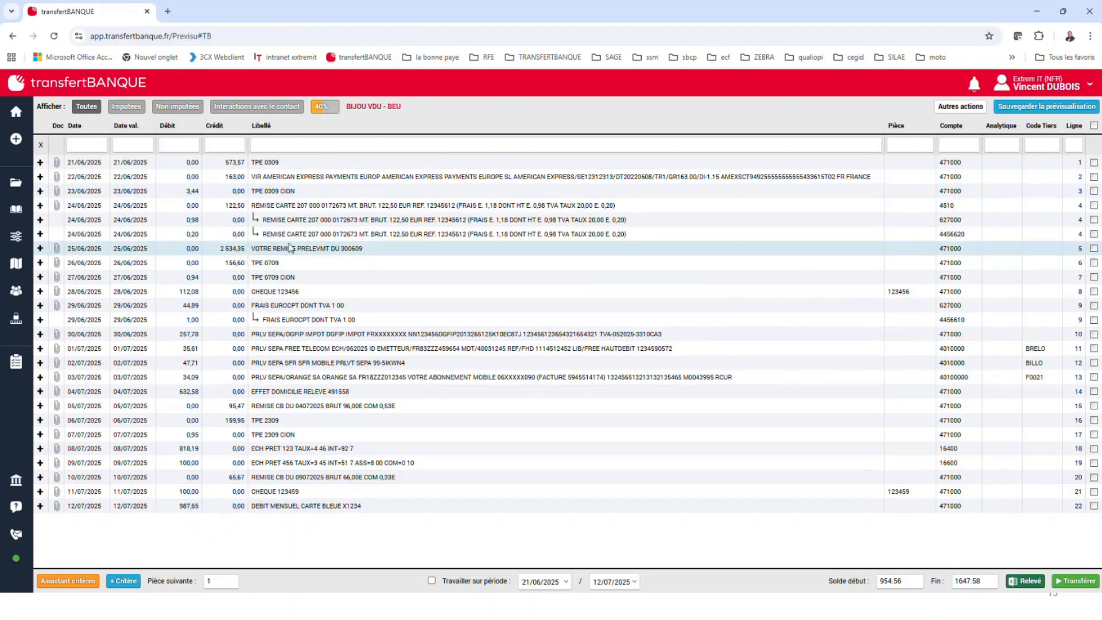
Create a credit criterion from VOTRE REMISE PRELEVMT in the 25/06/2025 entry, using account 5113 - Remise à l'encaissement, and list the assigned entries
left_click(186, 109)
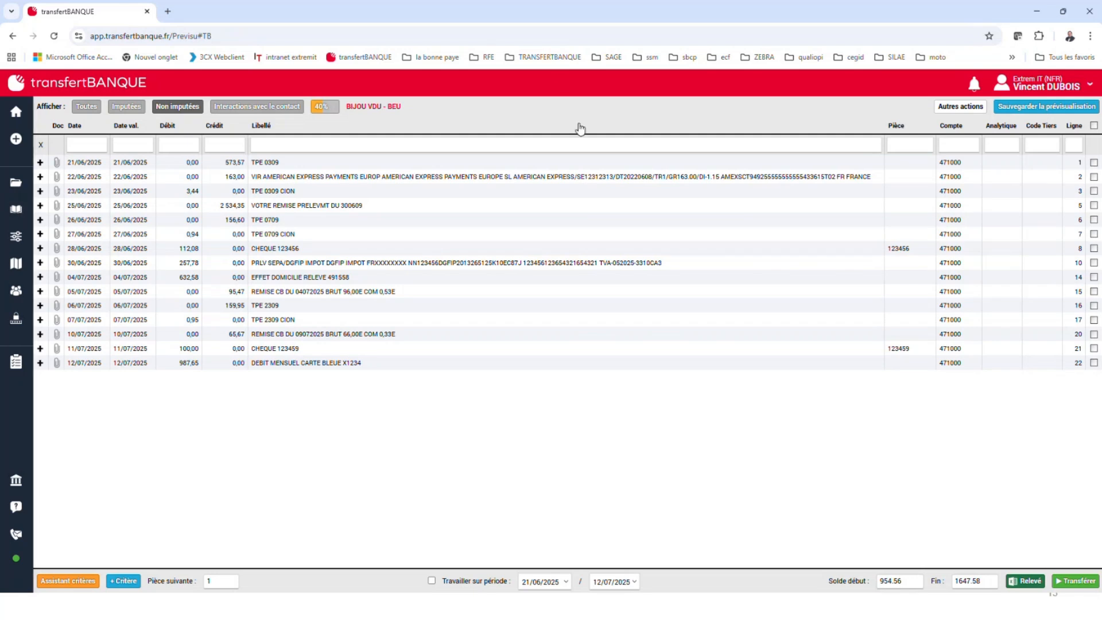
left_click(321, 206)
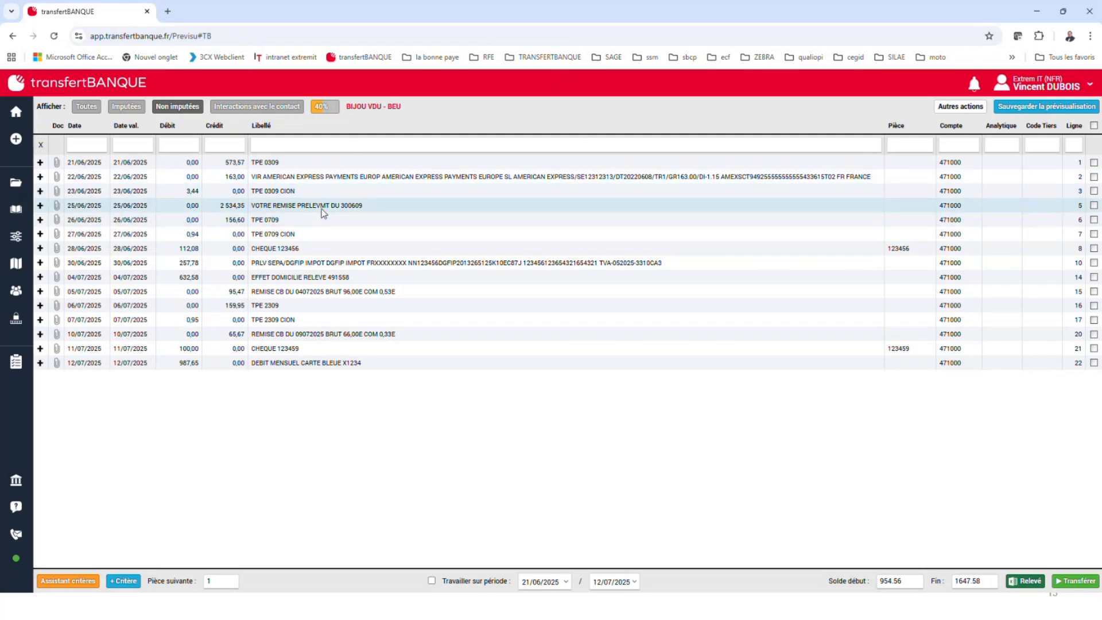
left_click(454, 202)
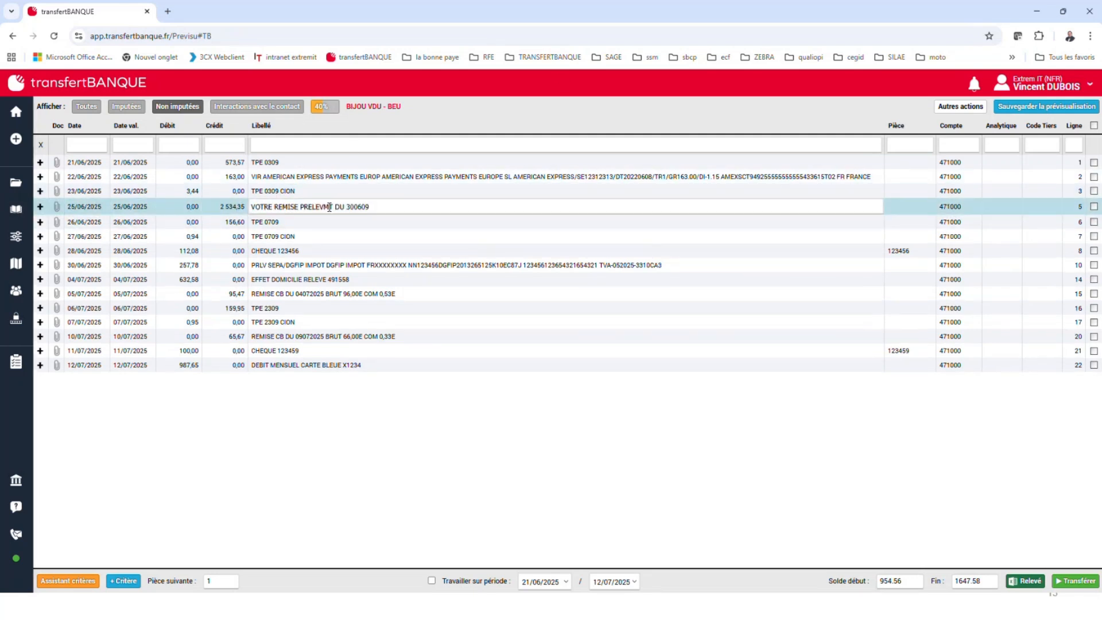
left_click_drag(333, 206, 250, 207)
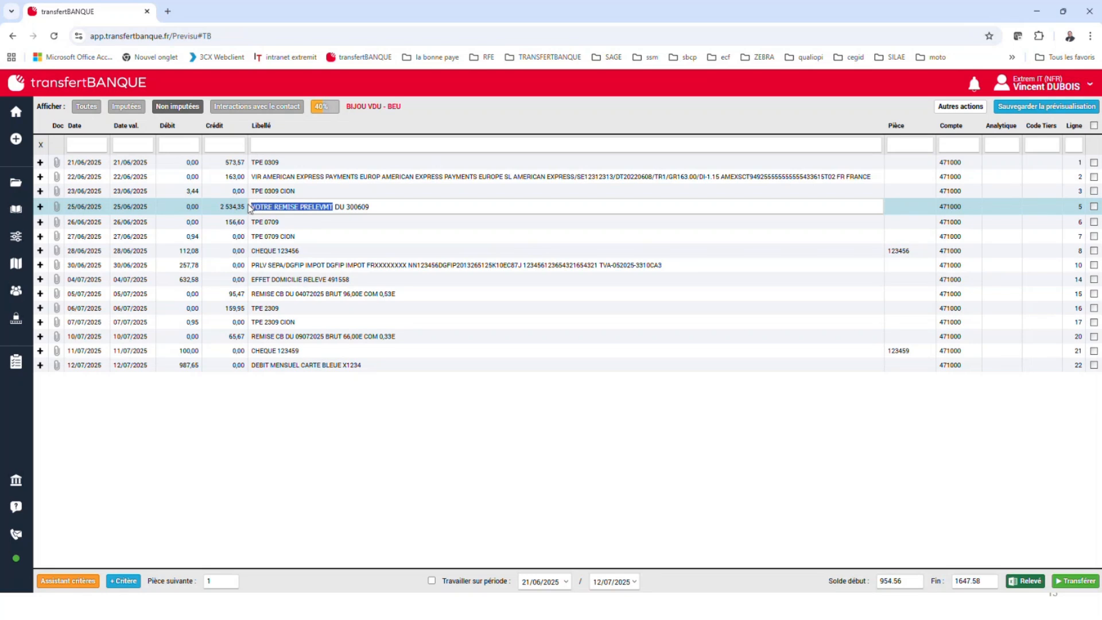
left_click(122, 581)
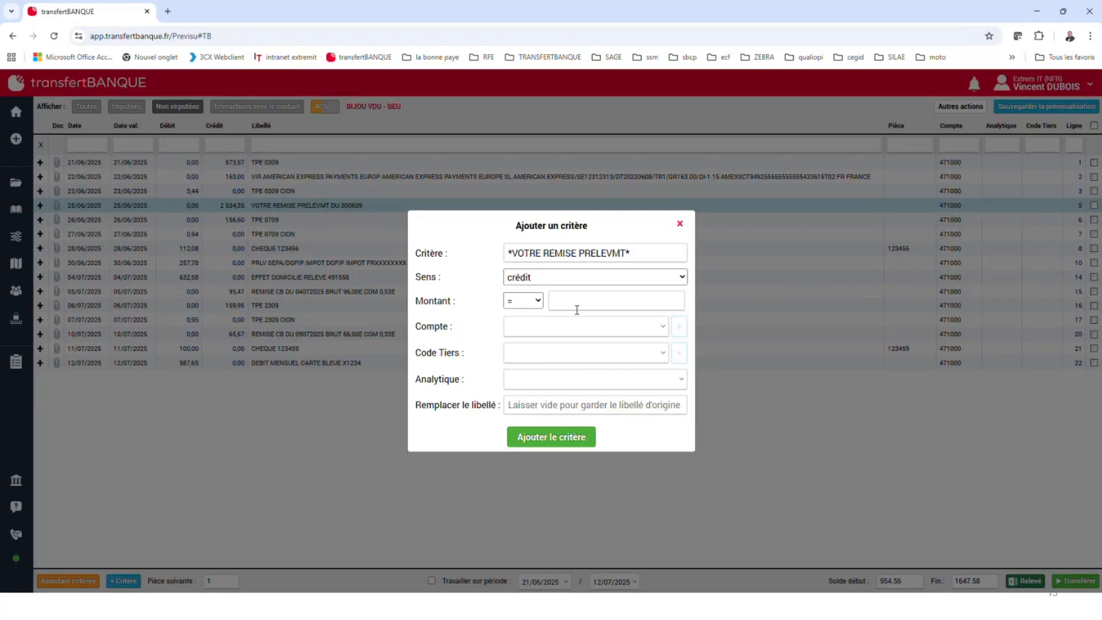
type("512")
key("BackSpace")
type("12")
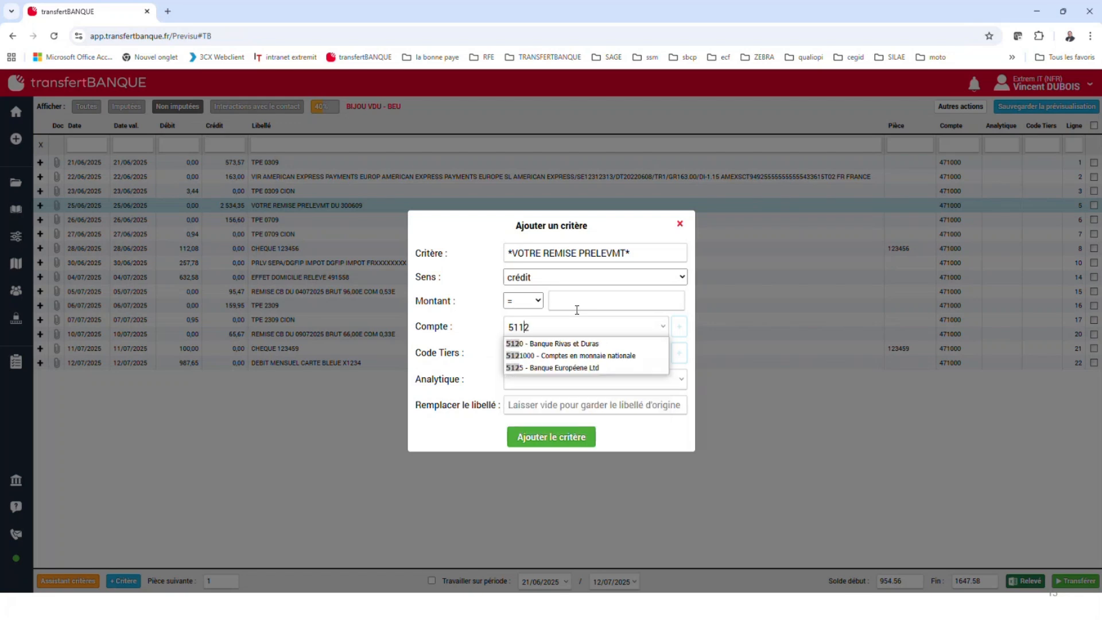
key("BackSpace")
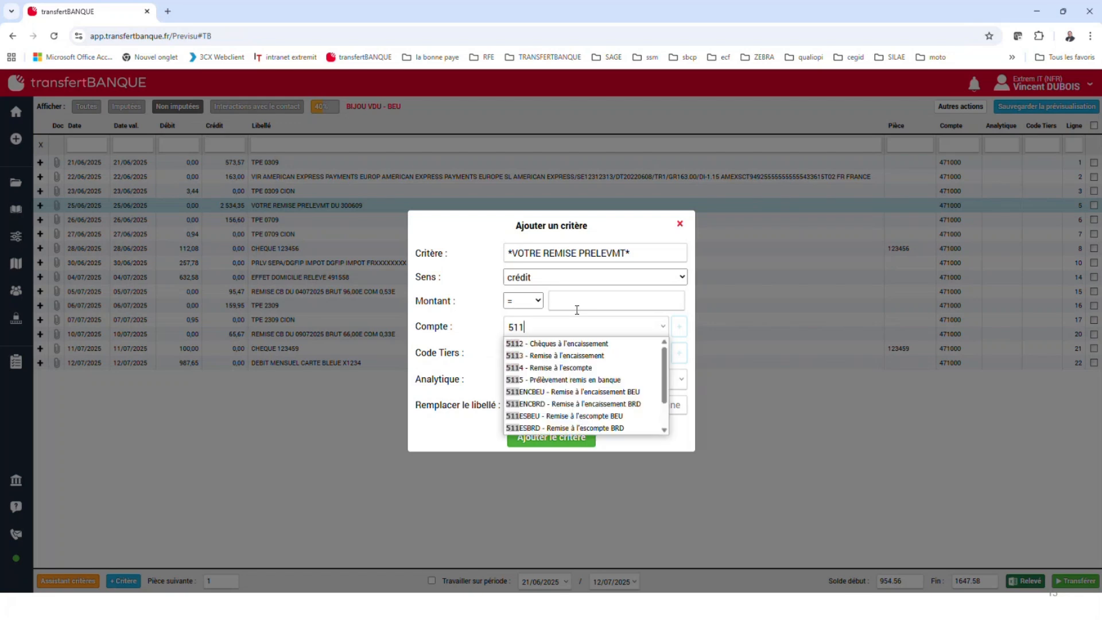
left_click(569, 356)
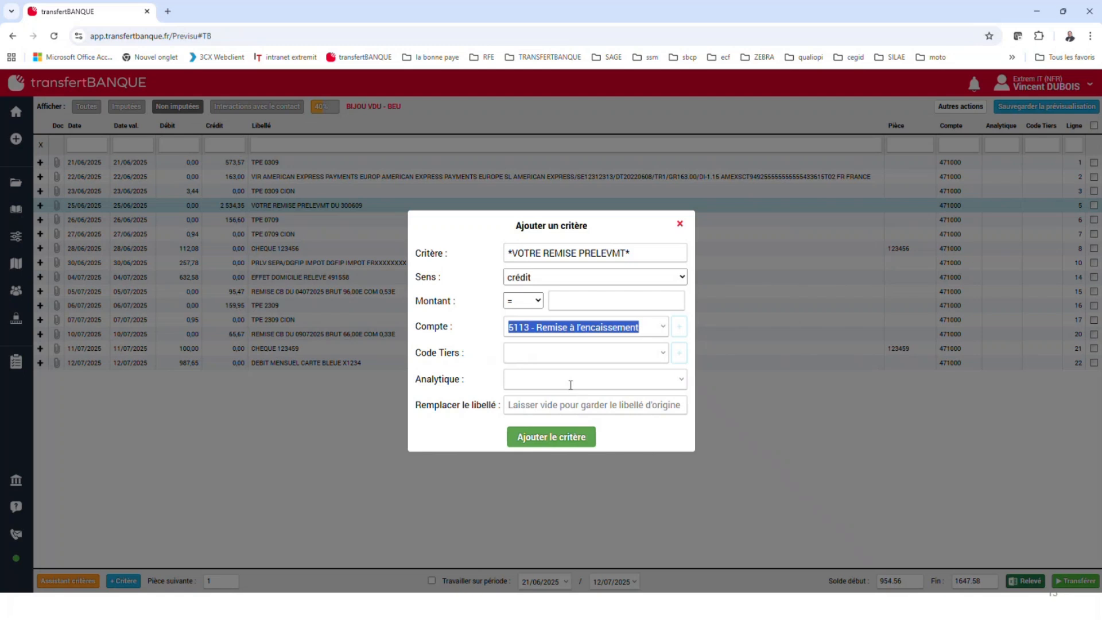
left_click(565, 438)
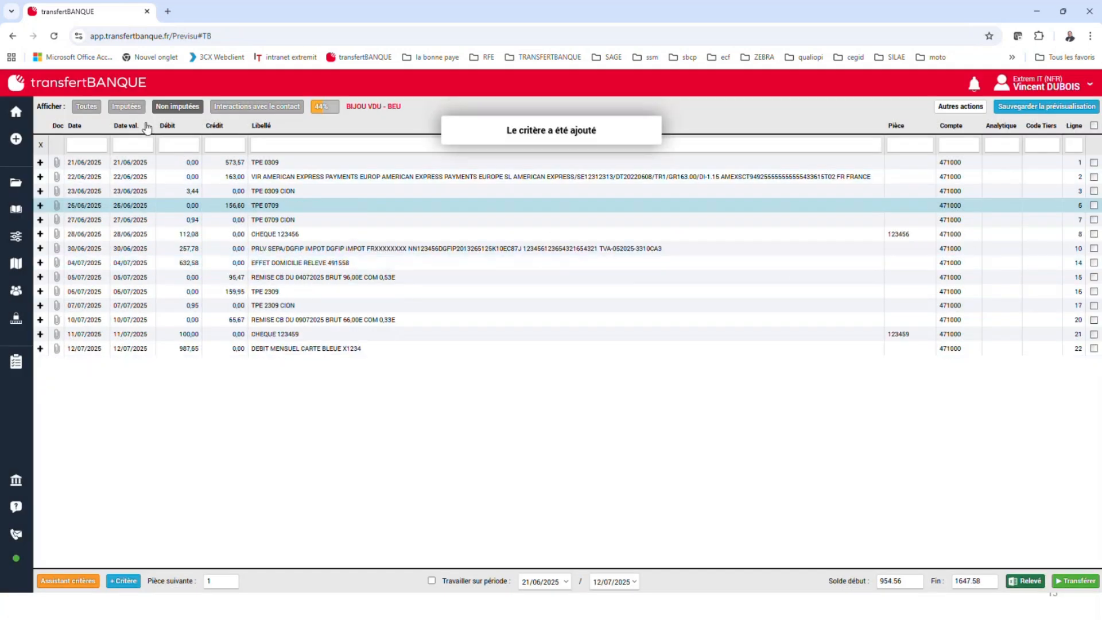
left_click(117, 109)
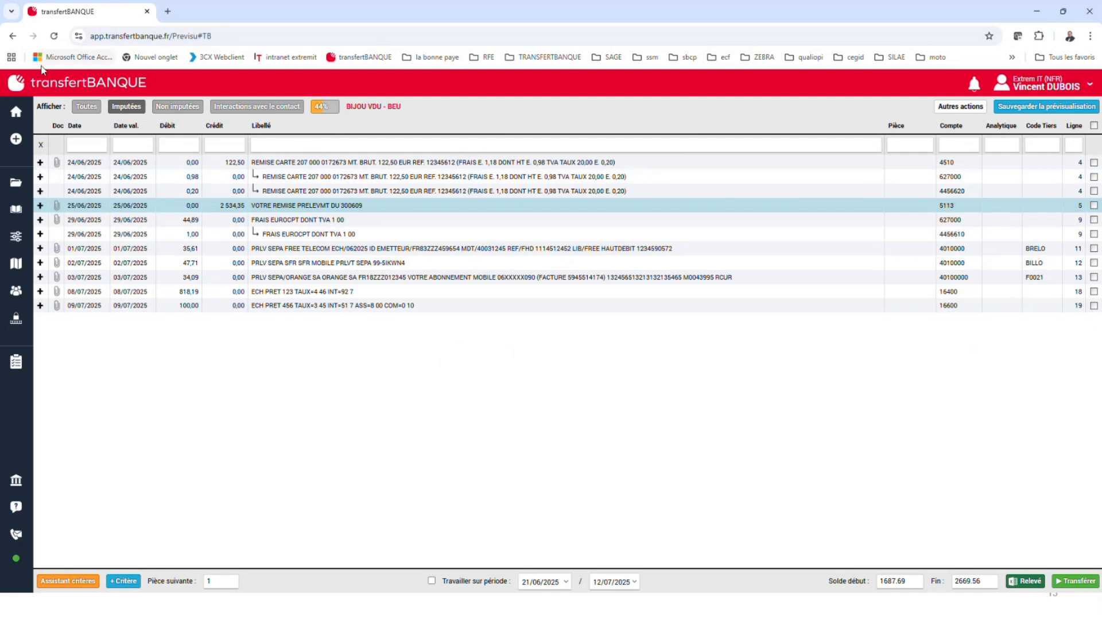
View the software configuration with its general settings, users and groups, and return to the home page
left_click(16, 111)
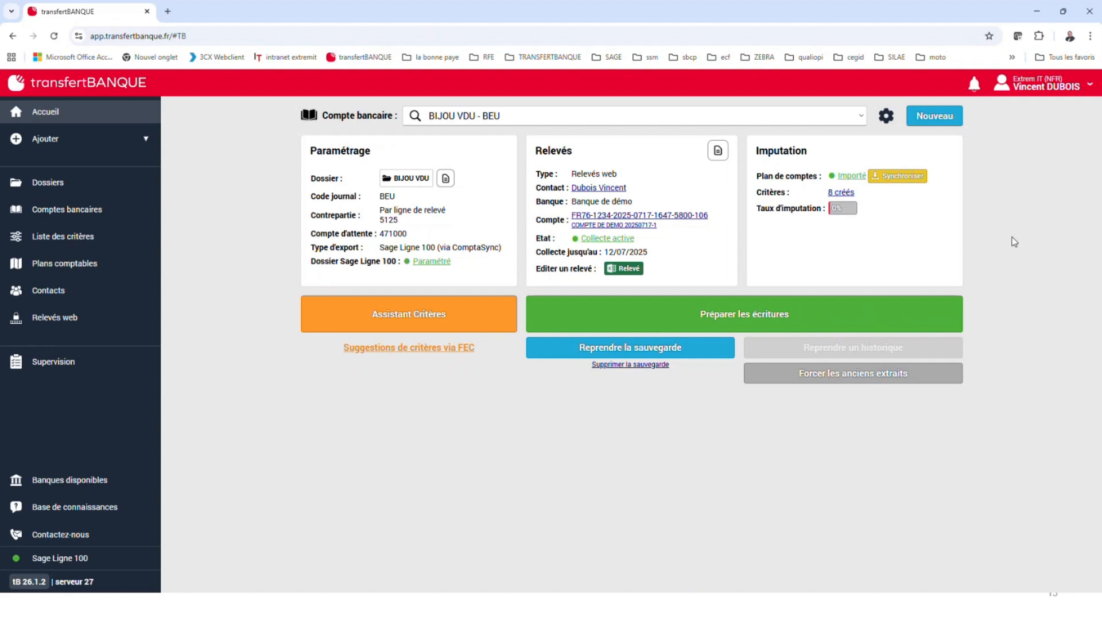
left_click(1040, 83)
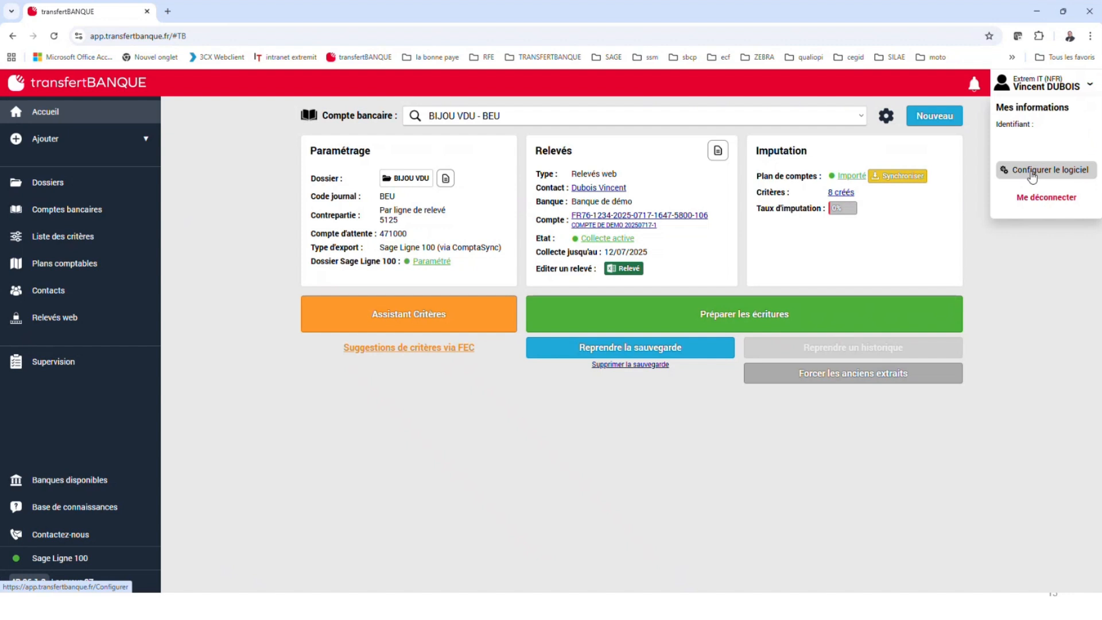
left_click(1032, 172)
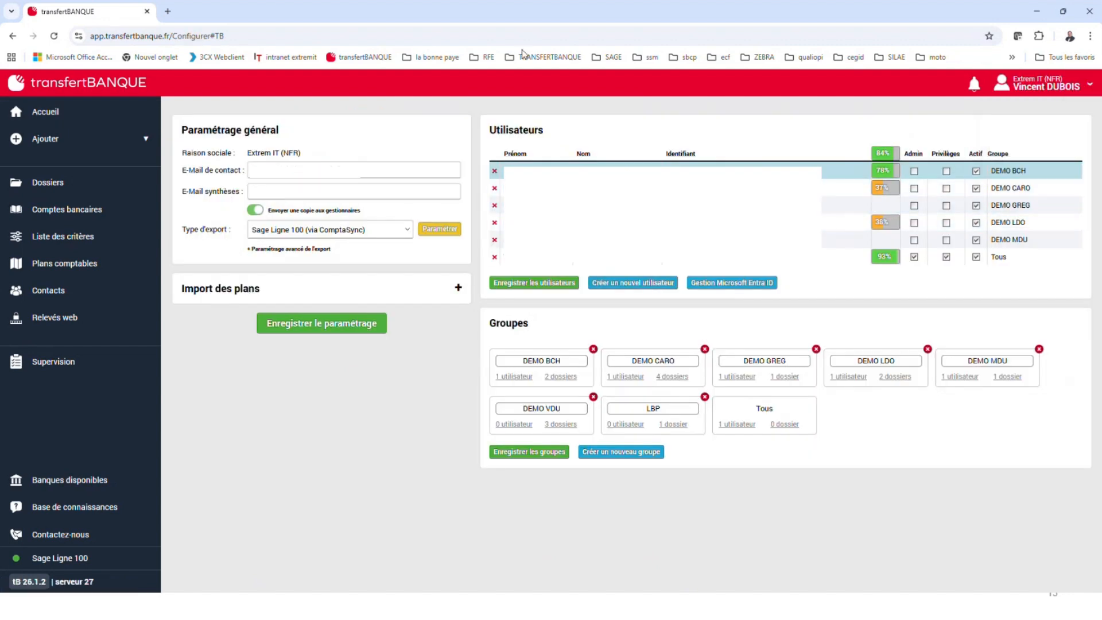
left_click(21, 111)
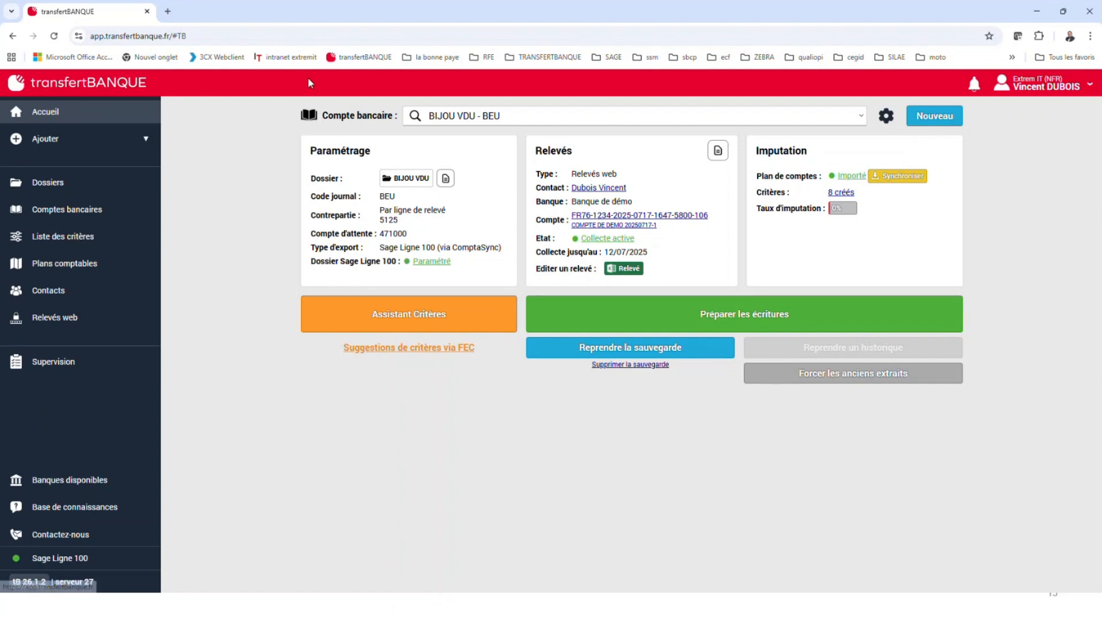
View the BIJOU VDU dossier settings and the available Sage Ligne 100 dossiers, and return to the home page
left_click(86, 182)
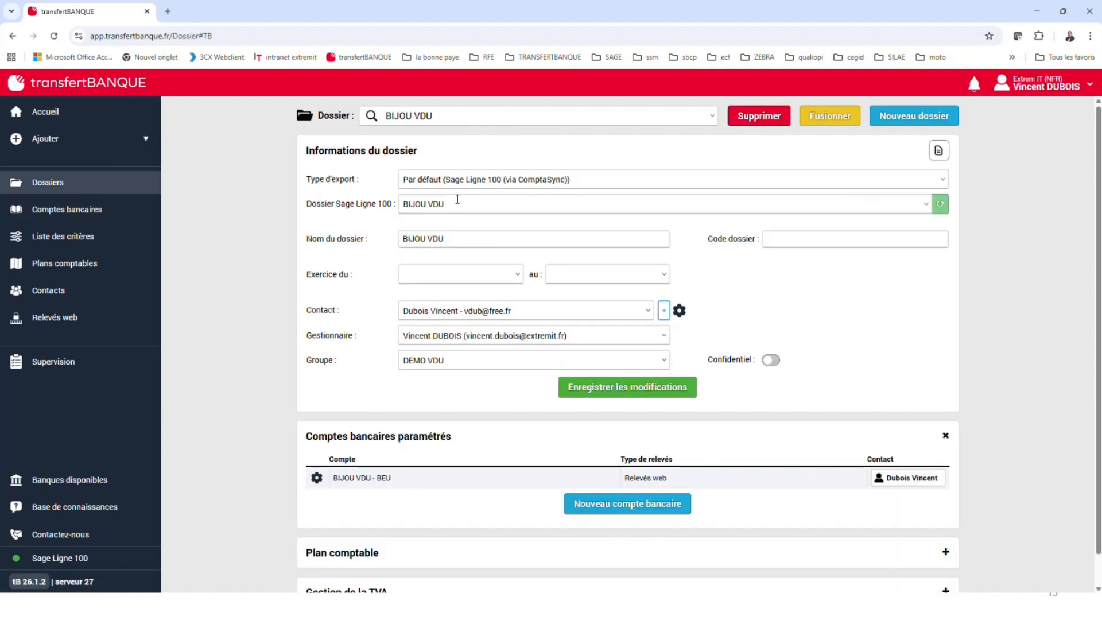
left_click(926, 206)
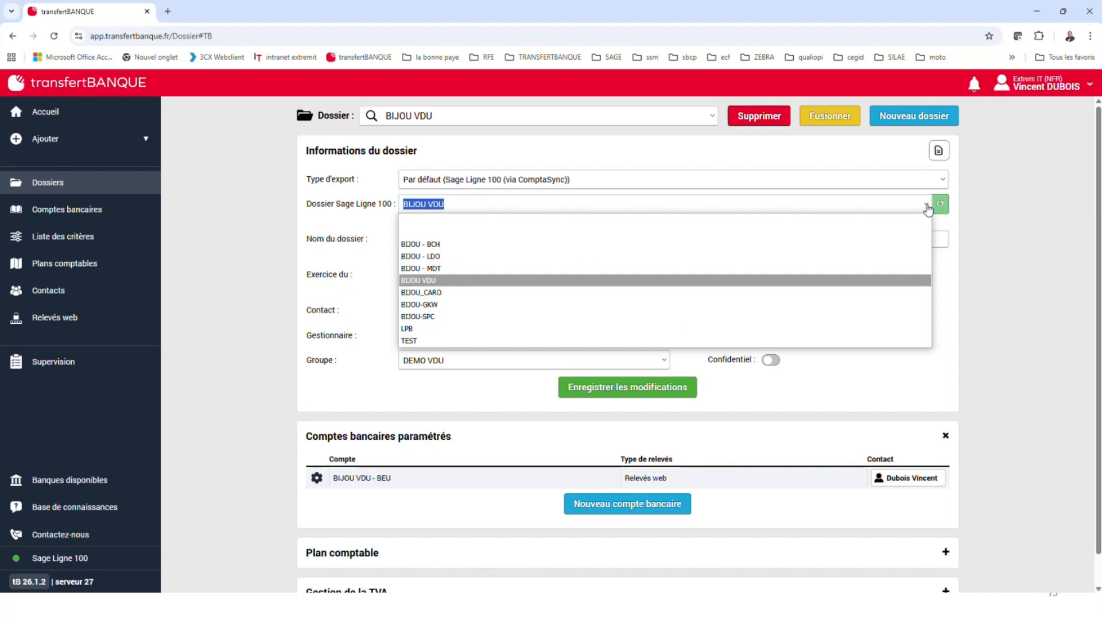
left_click(229, 174)
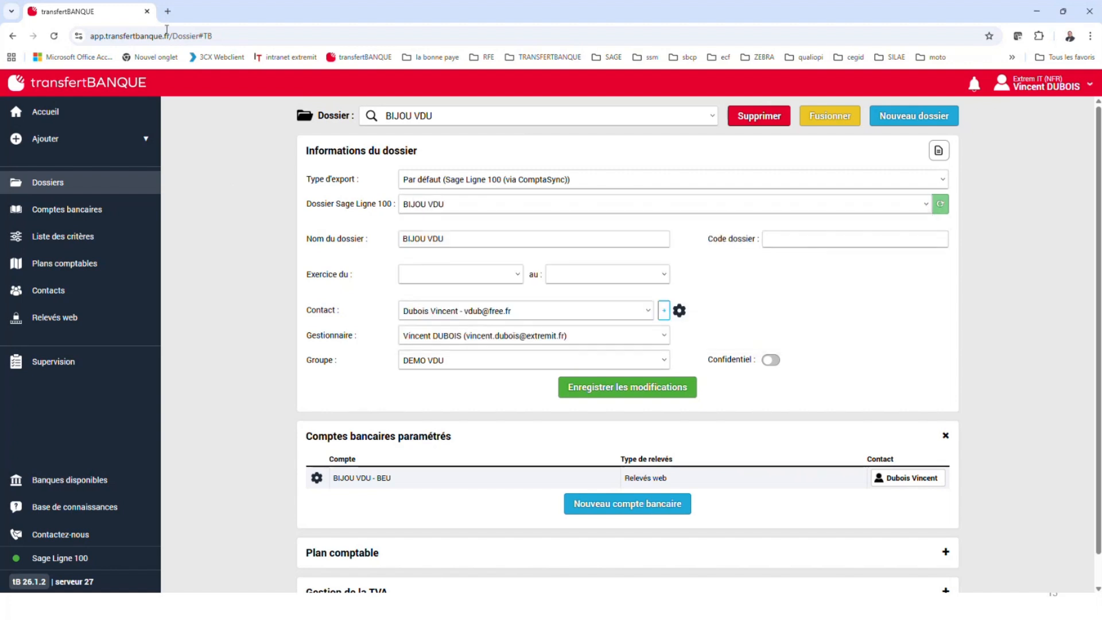
left_click(56, 113)
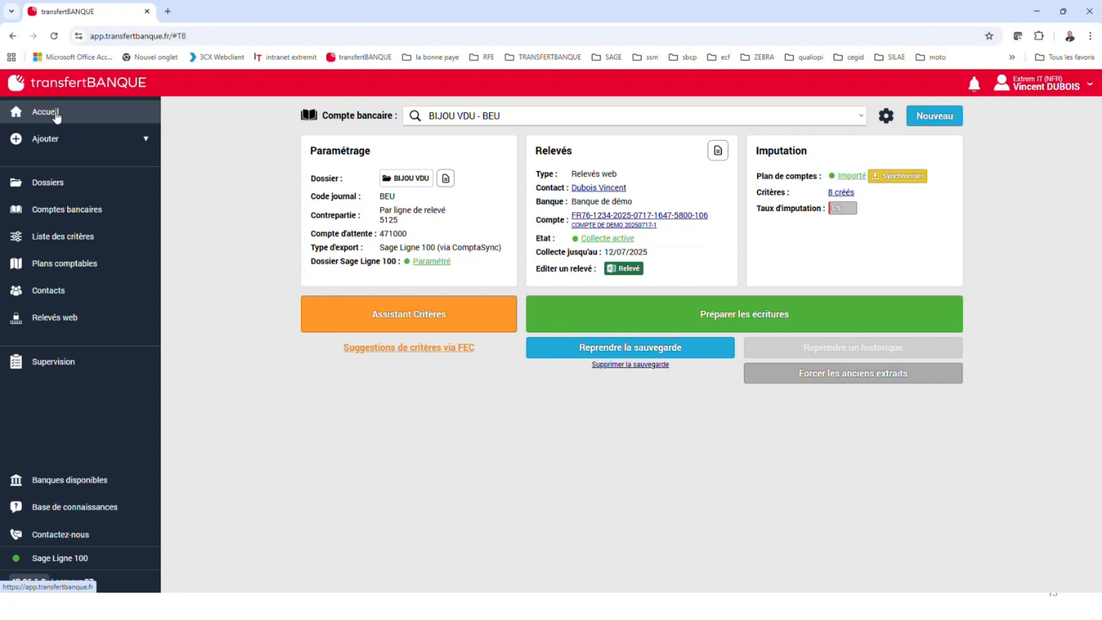